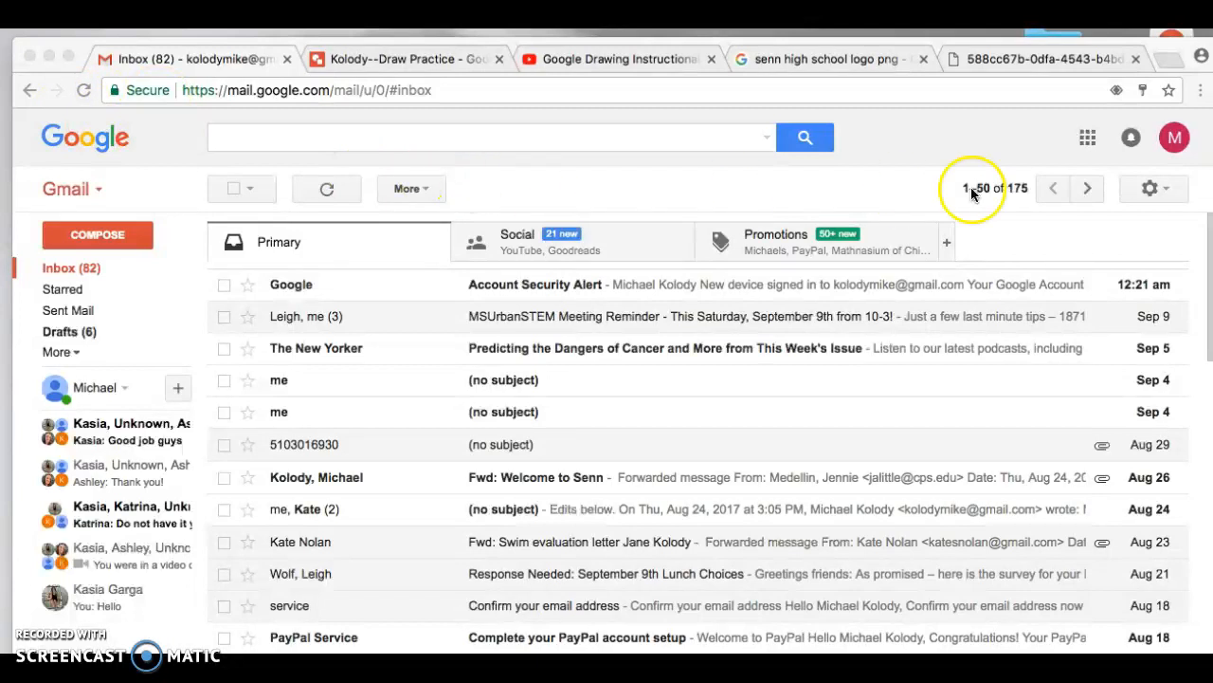
# - Open Google Drive from the Gmail inbox
pyautogui.click(1088, 142)
pyautogui.click(1038, 422)
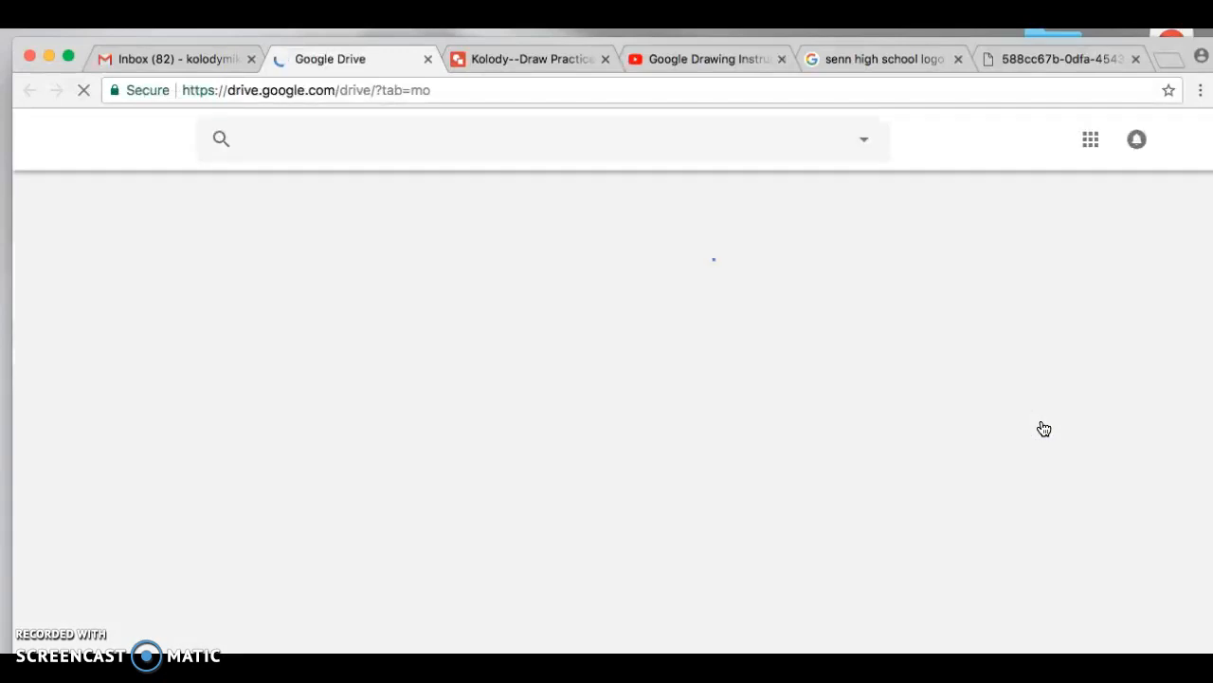
pyautogui.click(420, 420)
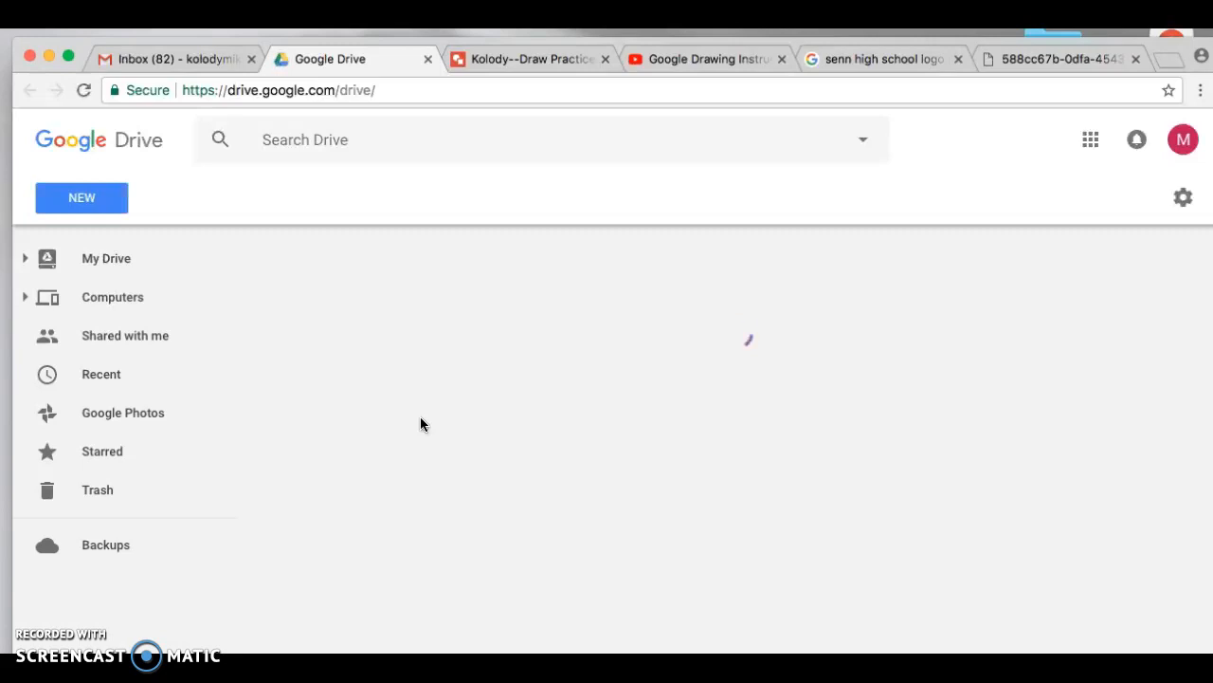
# - Create a new blank Google Drawings file in My Drive
pyautogui.click(85, 199)
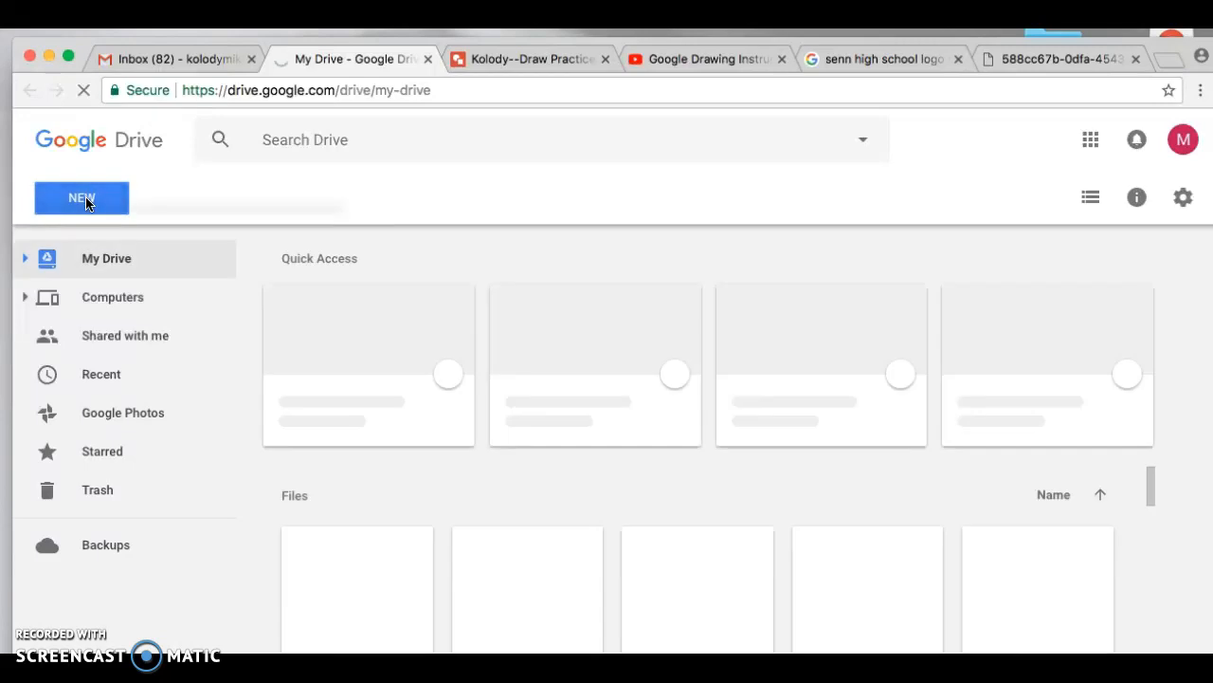
pyautogui.click(85, 201)
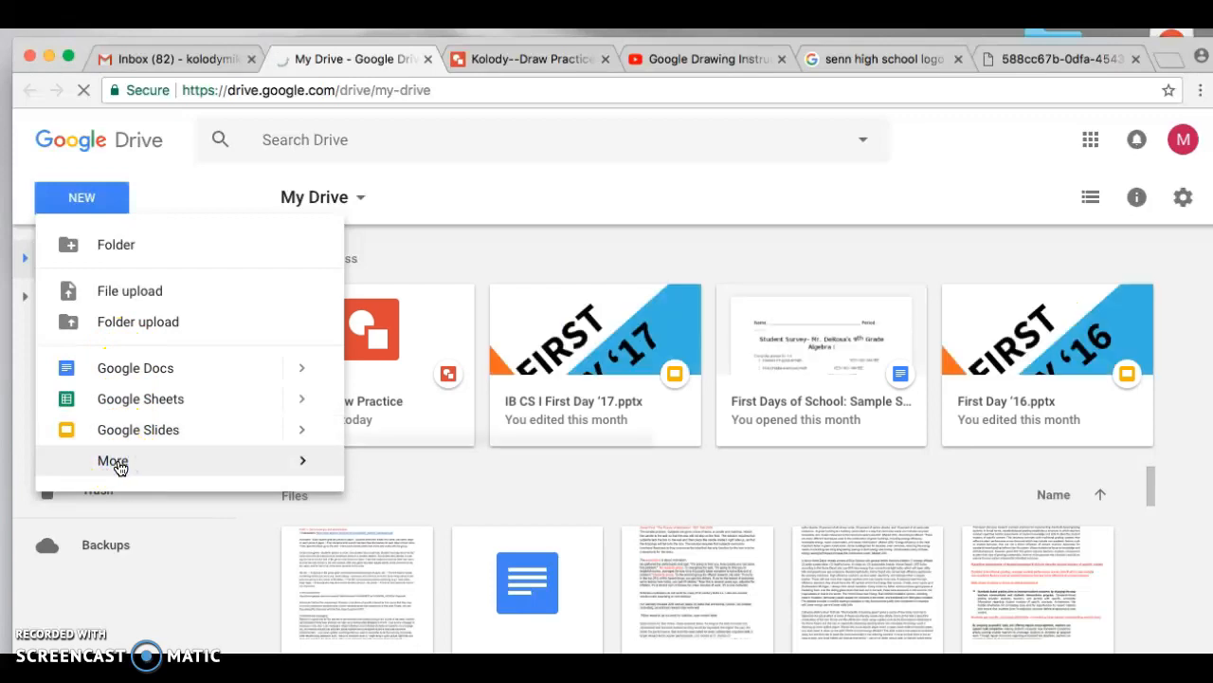
pyautogui.click(117, 463)
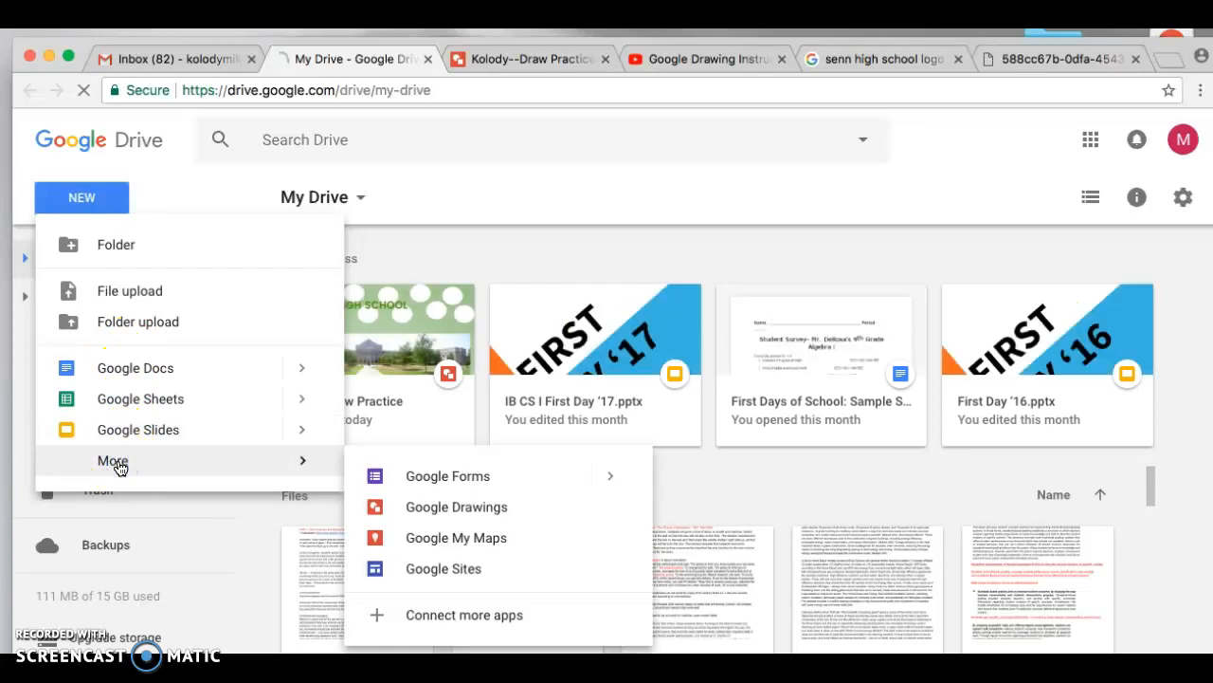
pyautogui.click(428, 509)
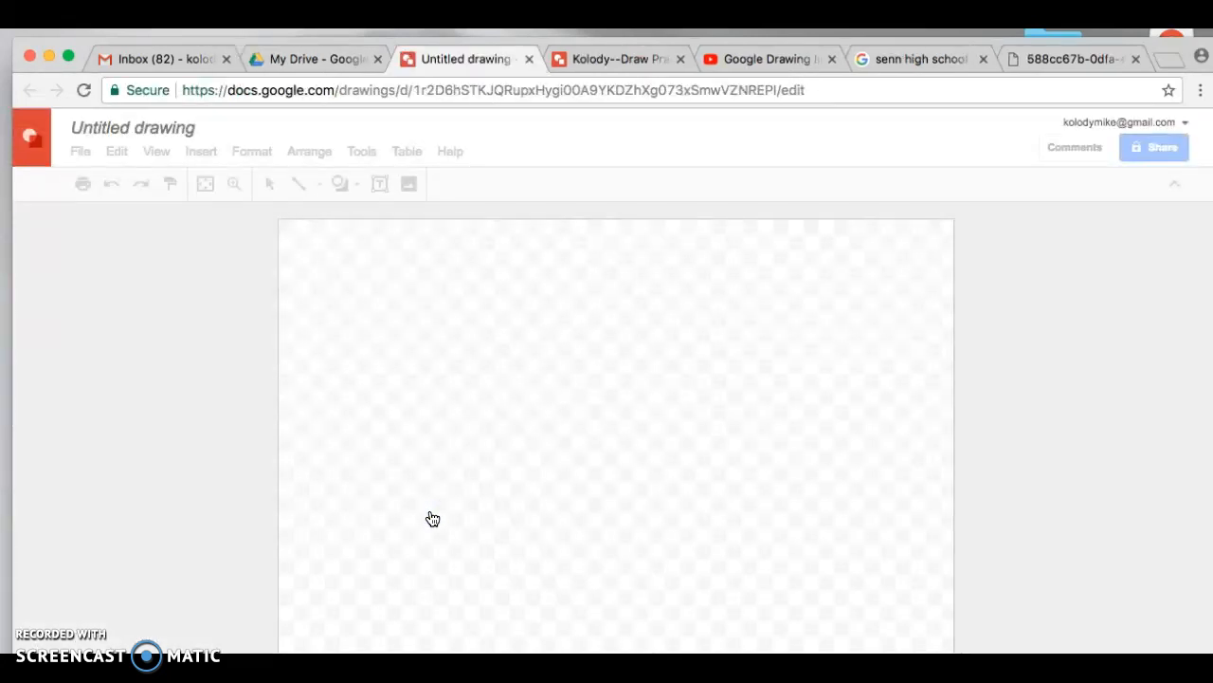
pyautogui.click(403, 457)
pyautogui.click(595, 388)
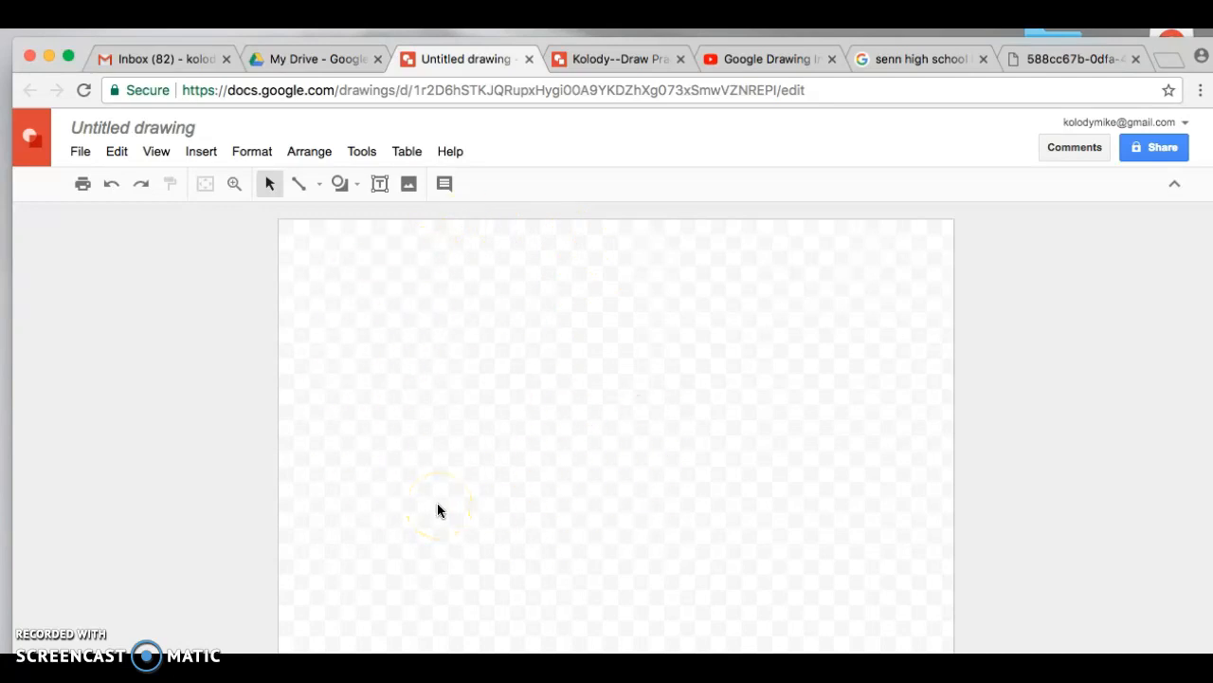
# - Rename the untitled drawing with the owner's surname followed by "--Drawing Practice II"
pyautogui.click(199, 127)
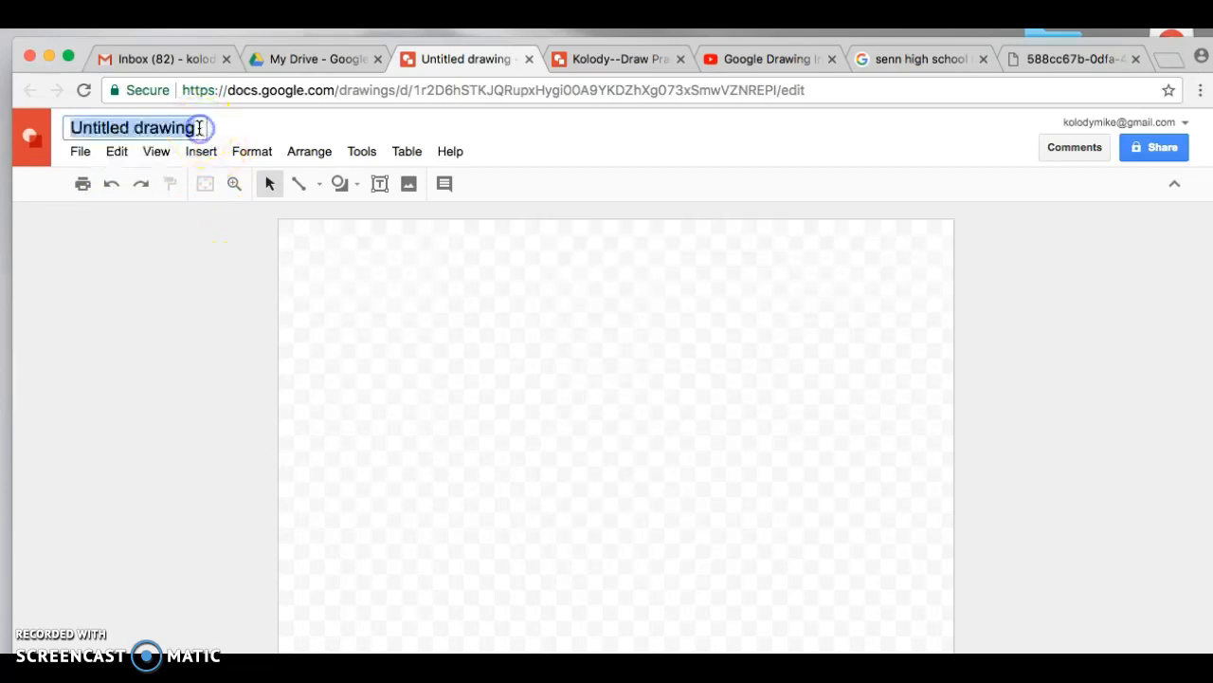
pyautogui.write('Kolod')
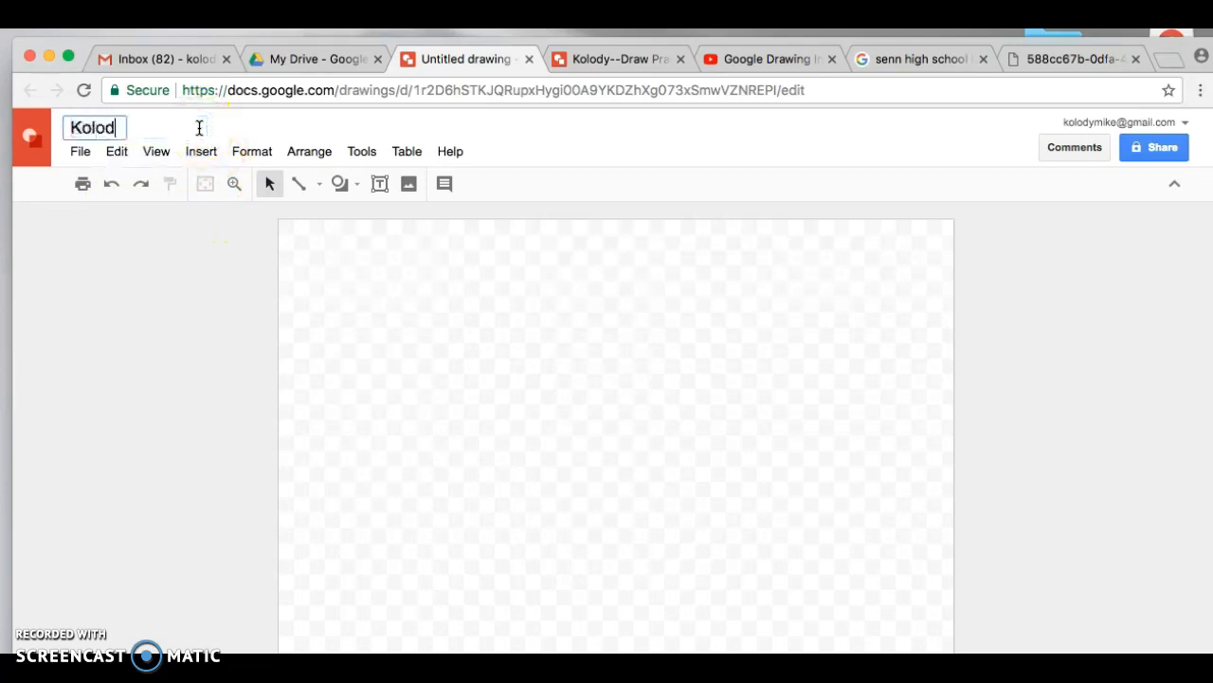
pyautogui.write('y--Drawing Practice II')
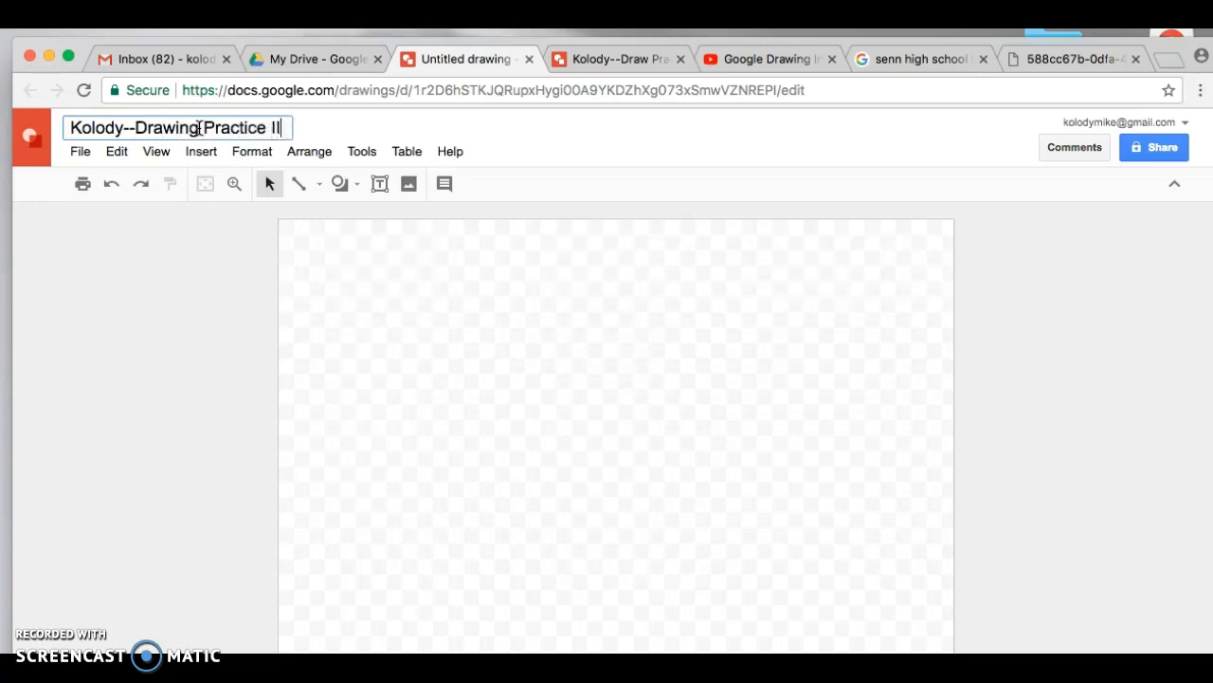
pyautogui.click(354, 298)
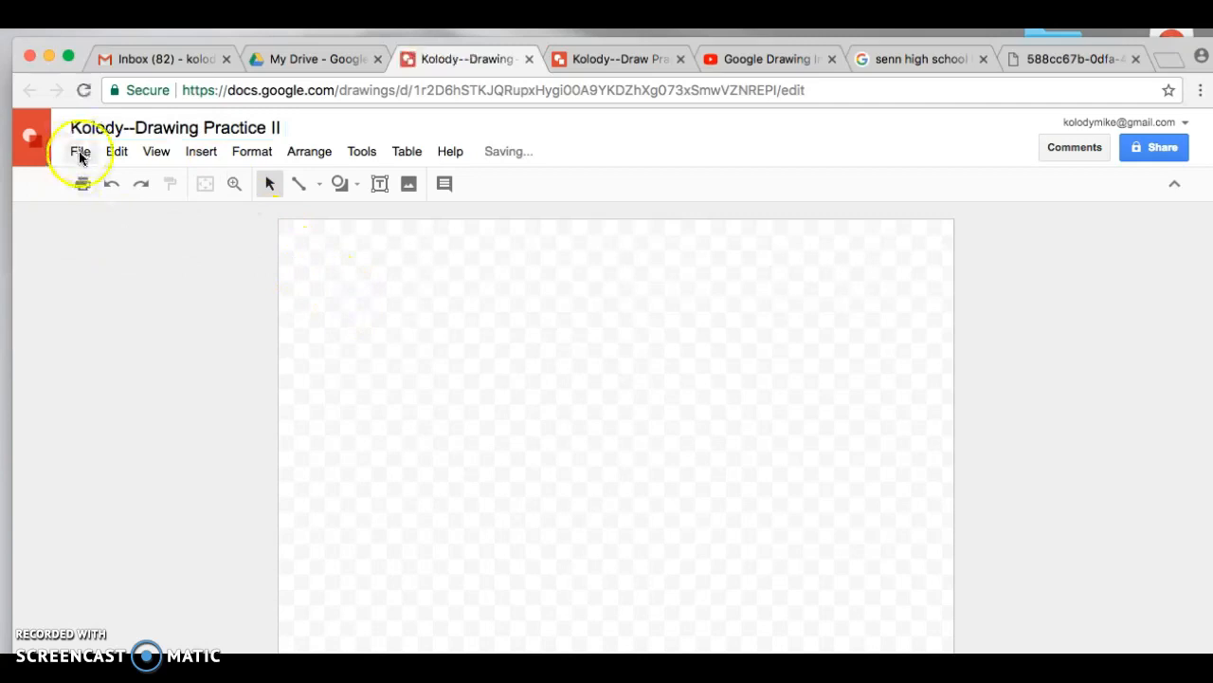
# - Set the drawing's page size to a custom 8.5 × 11 inches
pyautogui.click(79, 152)
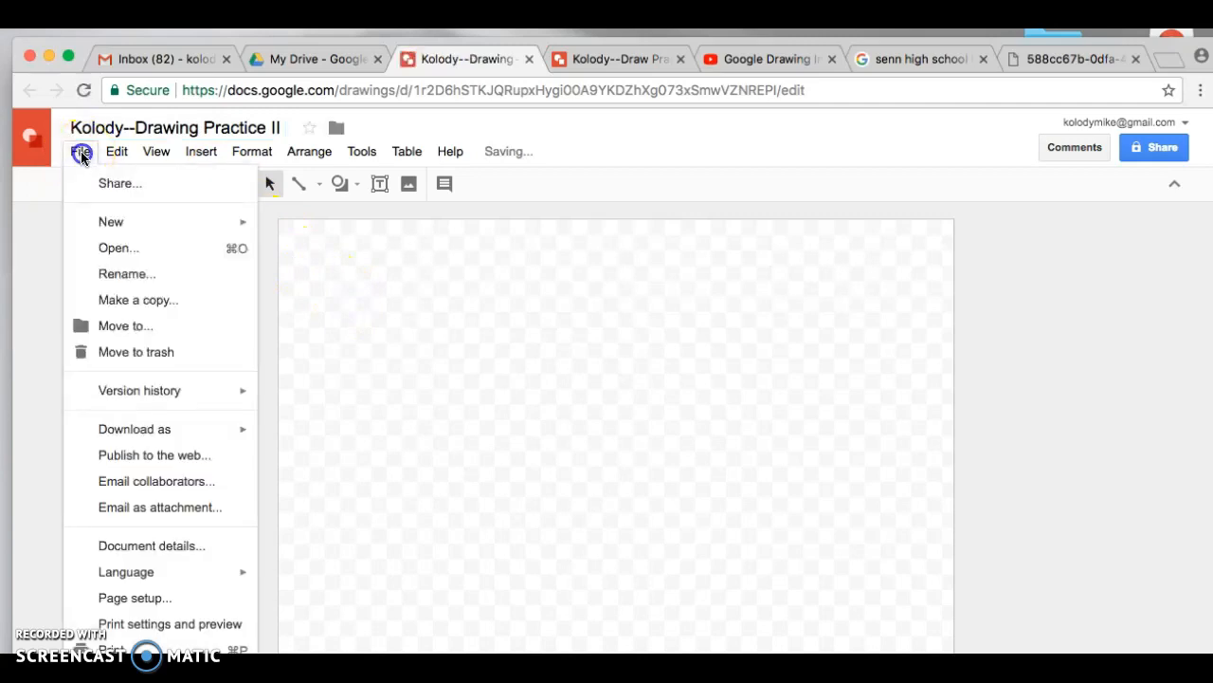
pyautogui.click(123, 596)
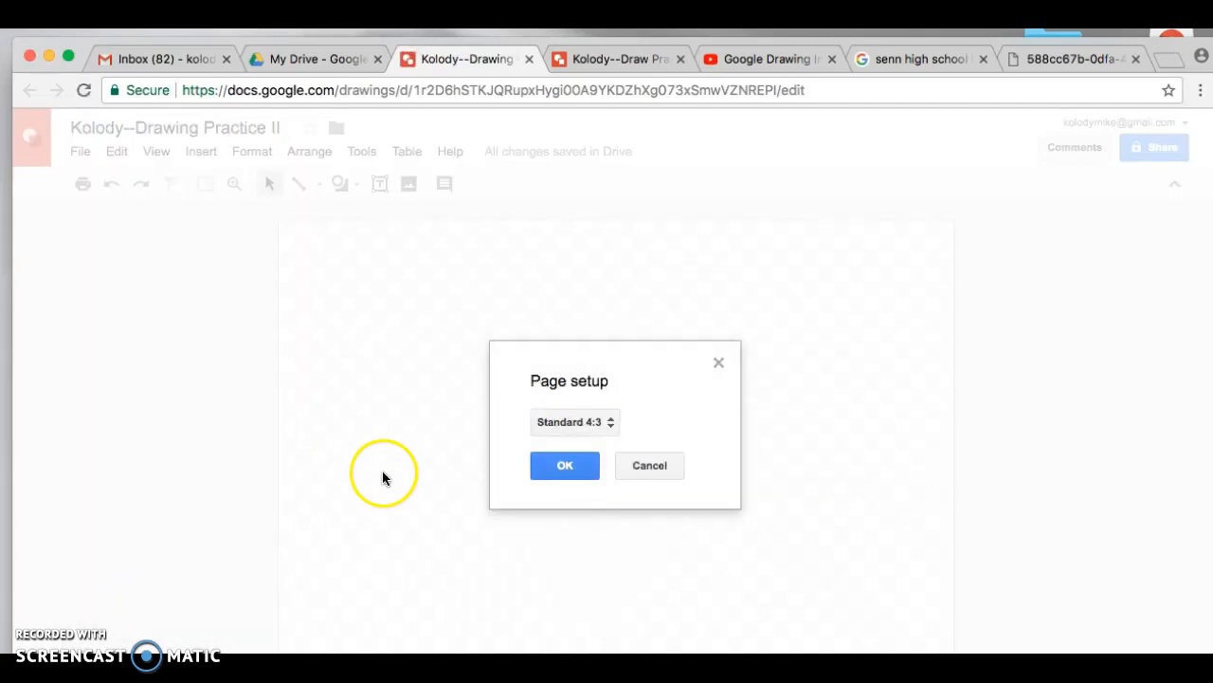
pyautogui.click(612, 424)
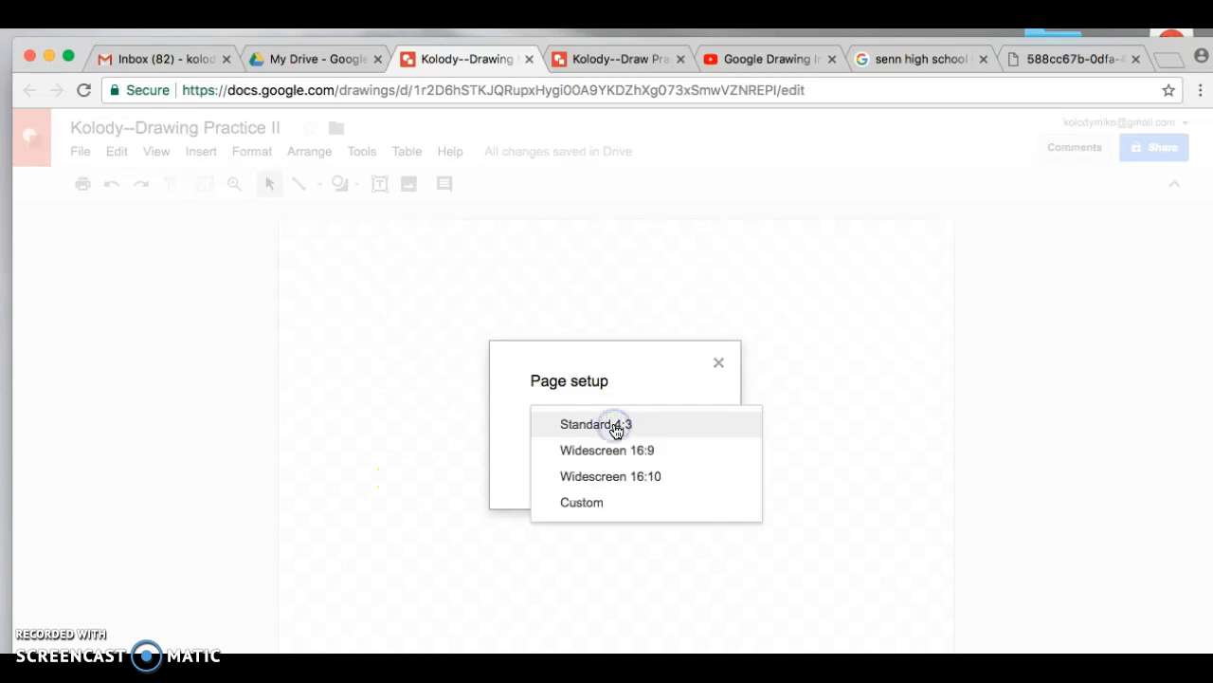
pyautogui.click(585, 513)
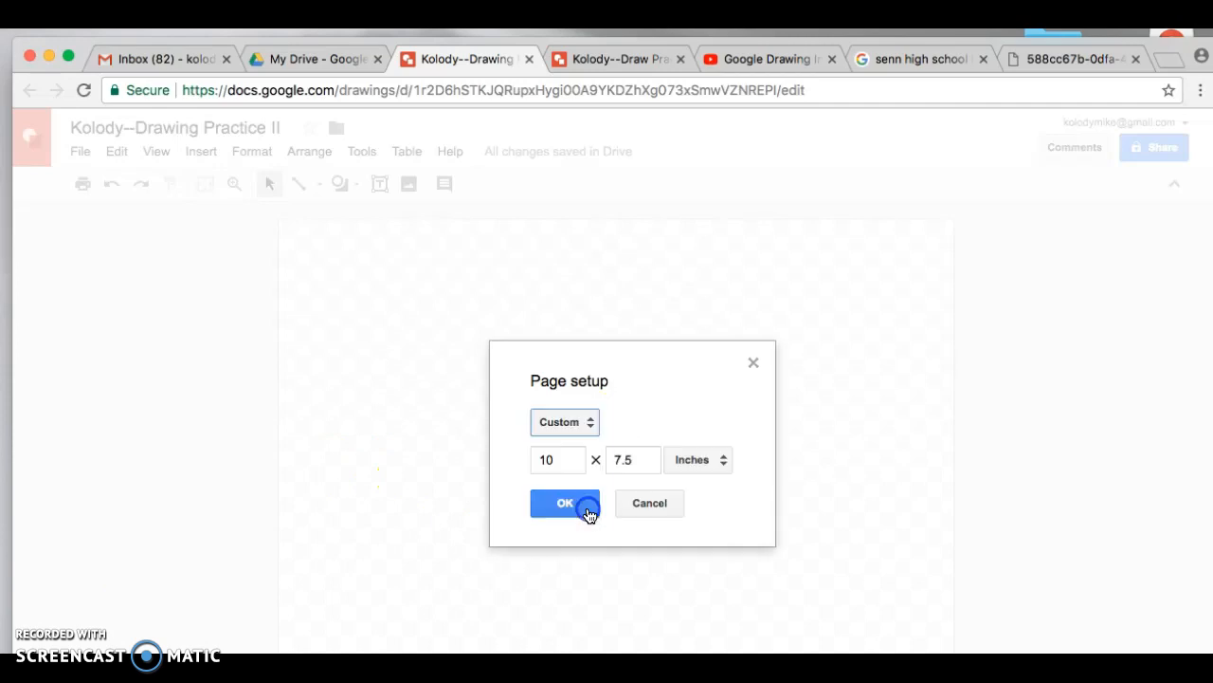
pyautogui.click(552, 459)
pyautogui.doubleClick(536, 459)
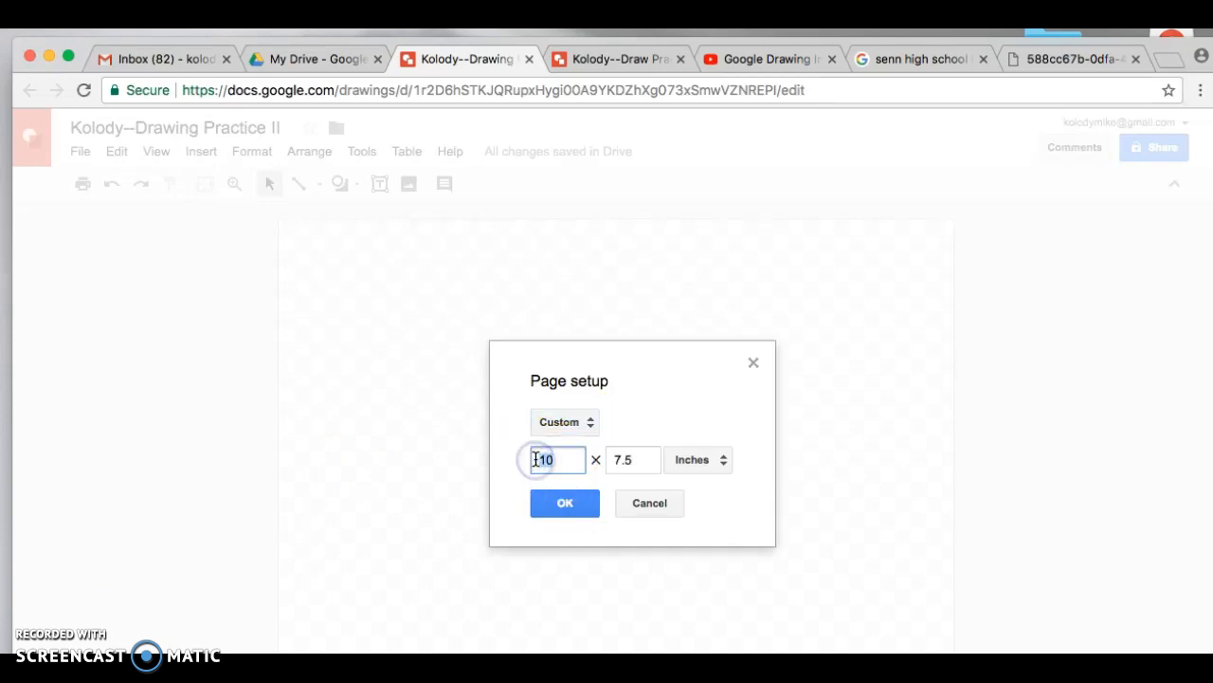
pyautogui.write('8.5')
pyautogui.press('Tab')
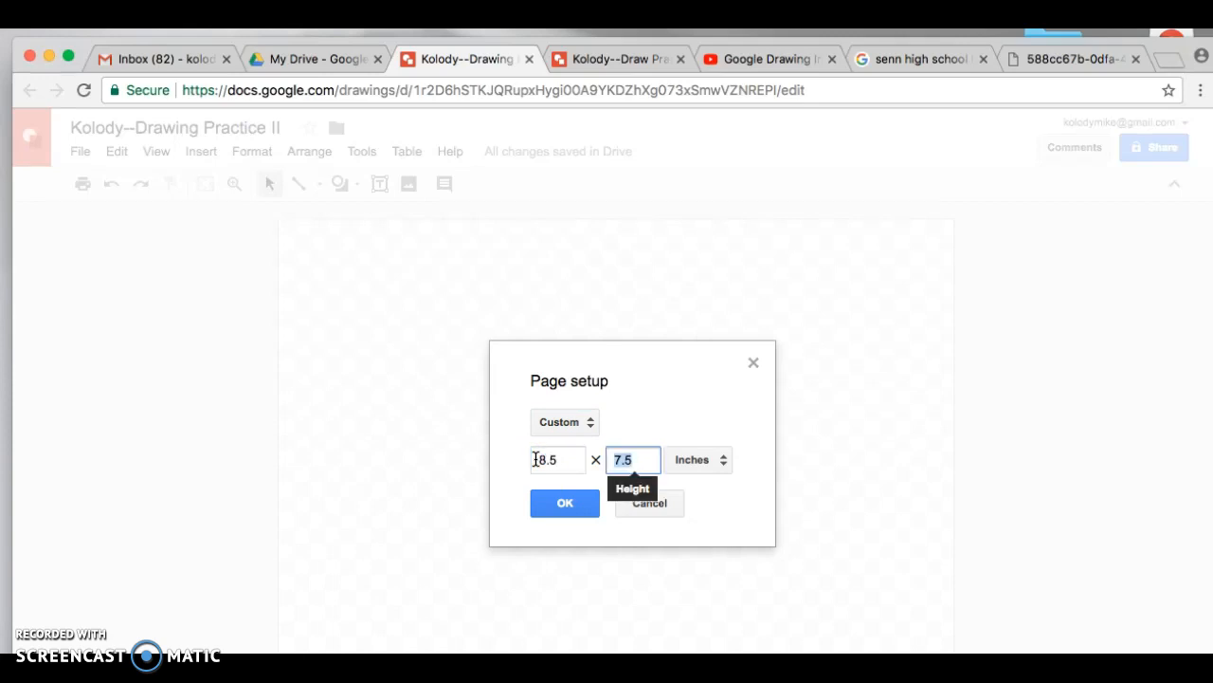
pyautogui.write('11')
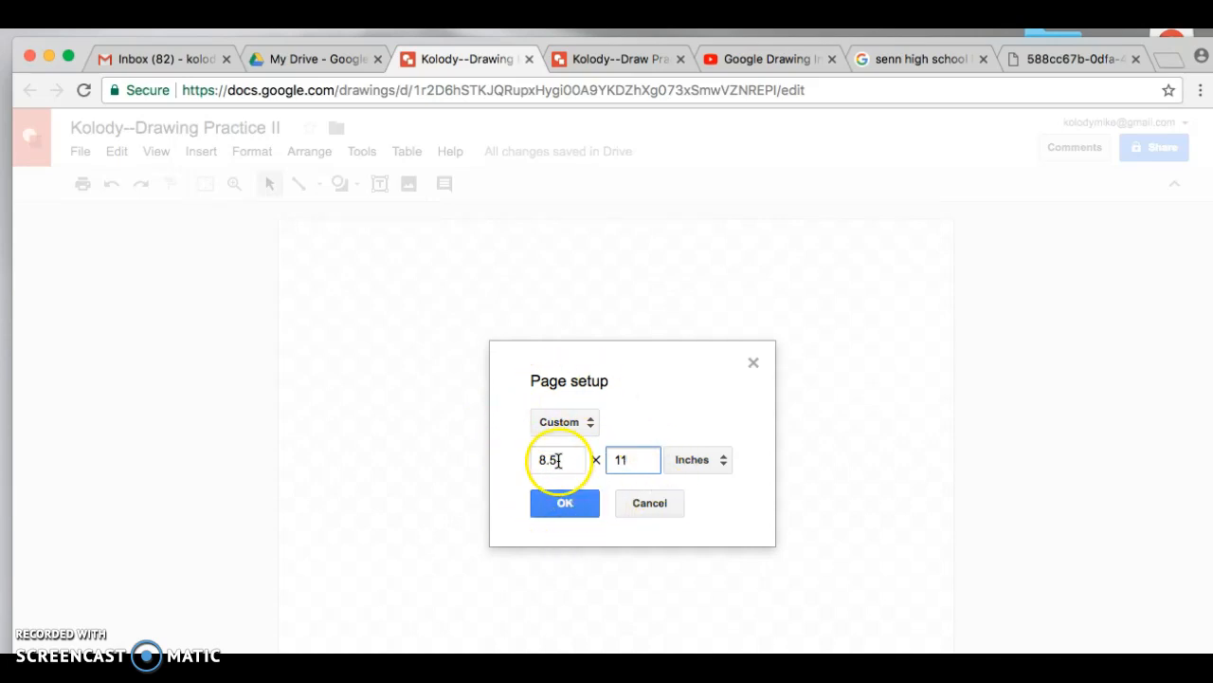
pyautogui.click(564, 507)
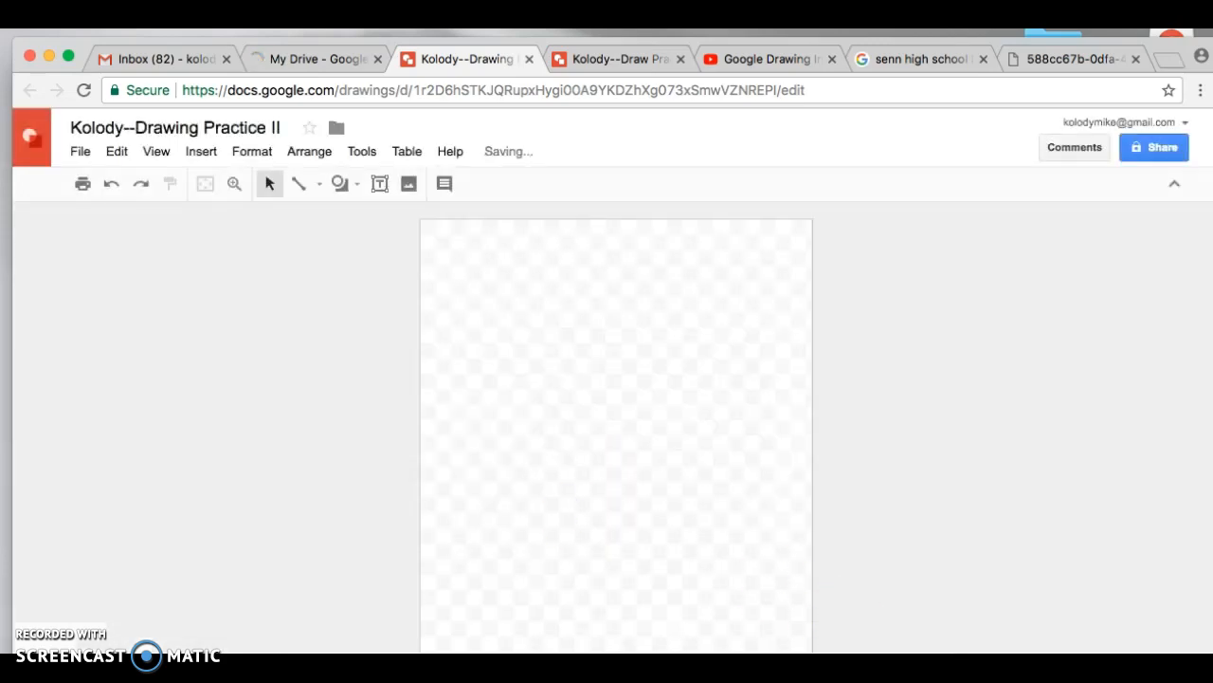
# - Search Google images for "senn high school chicago" and insert the panoramic photo of the school building behind the lawn and trees
pyautogui.moveTo(1212, 682)
pyautogui.mouseDown()
pyautogui.moveTo(1162, 677)
pyautogui.moveTo(1166, 667)
pyautogui.mouseUp()
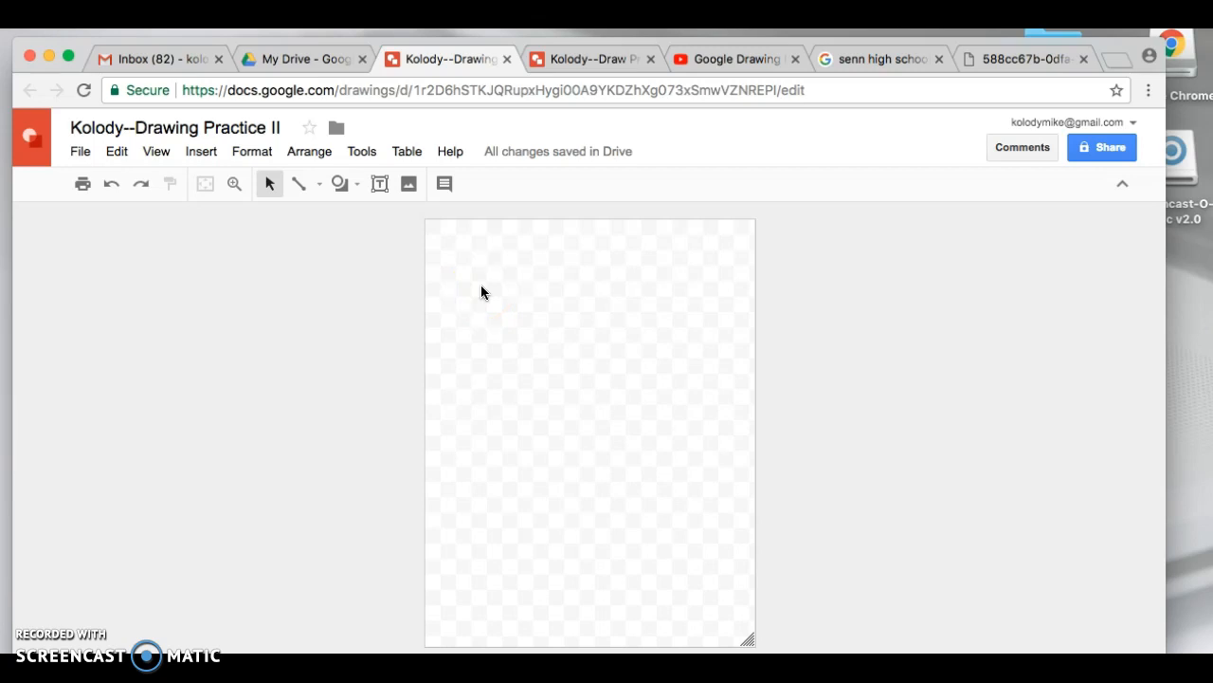
pyautogui.click(196, 153)
pyautogui.click(212, 210)
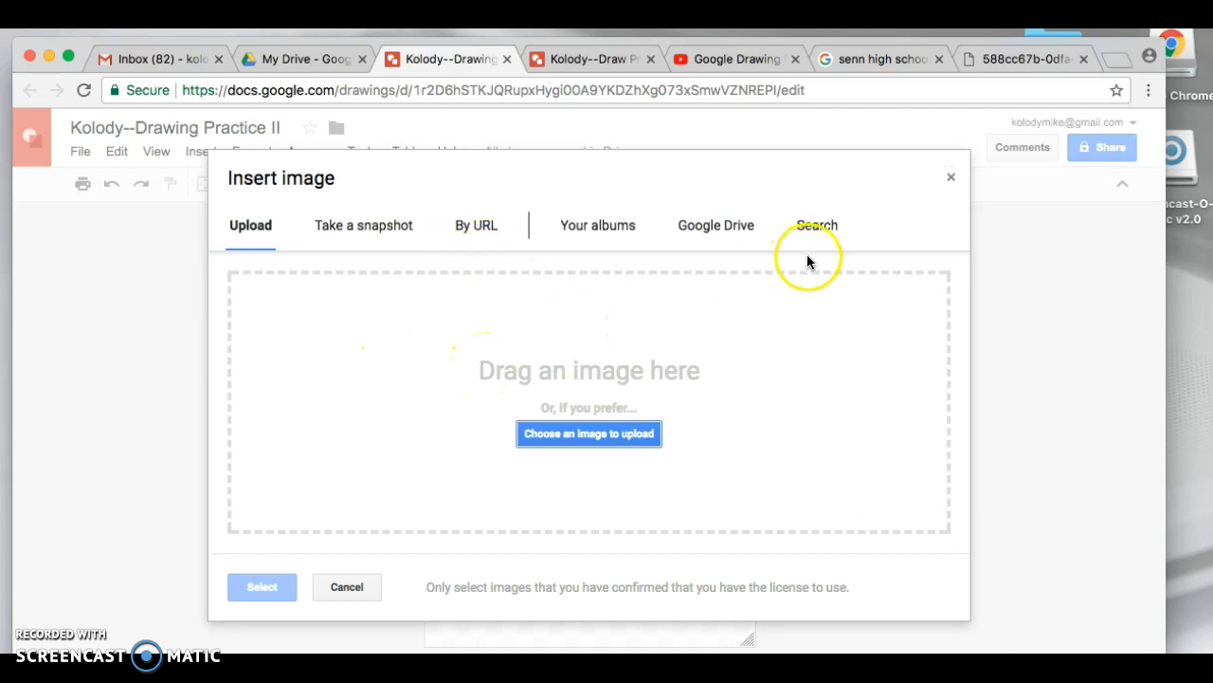
pyautogui.click(825, 237)
pyautogui.write('s')
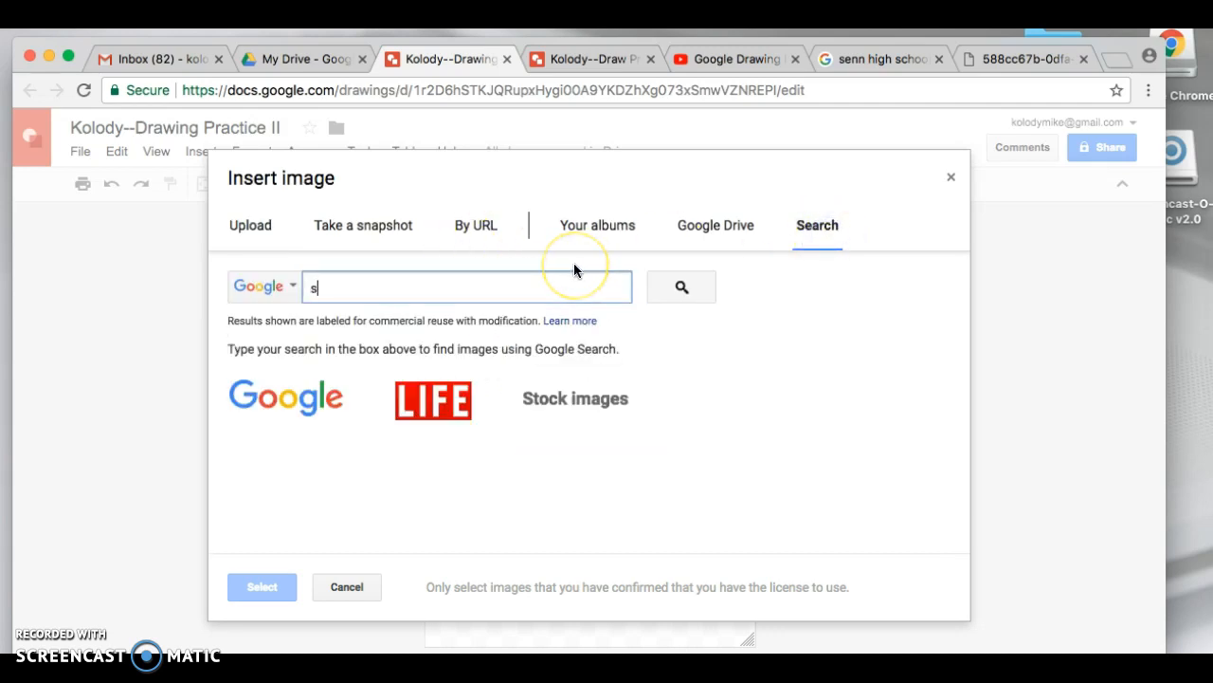
pyautogui.write('enn high sch')
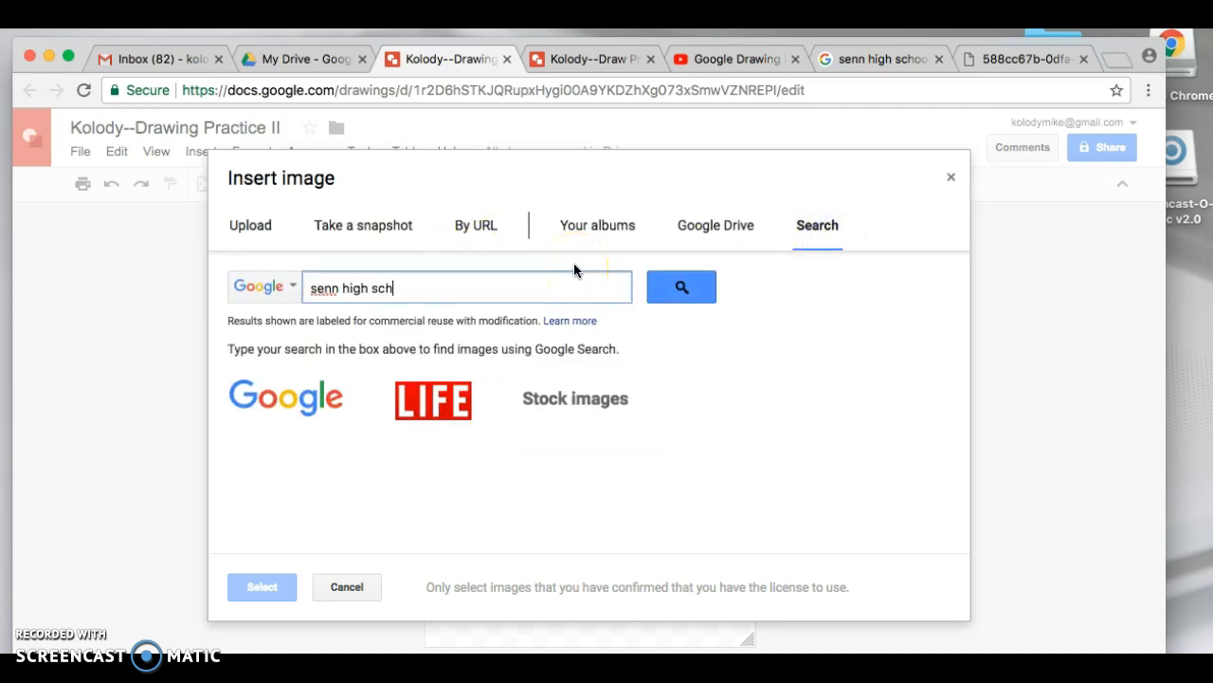
pyautogui.write('ool chicago')
pyautogui.click(693, 287)
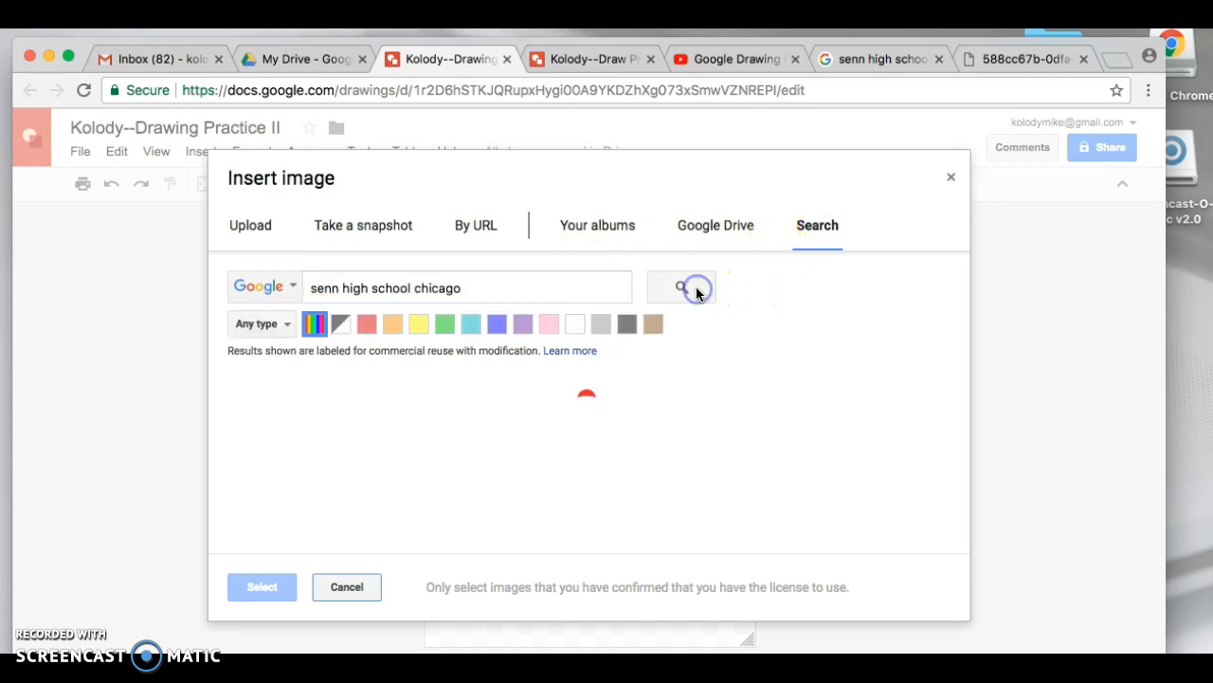
pyautogui.click(293, 451)
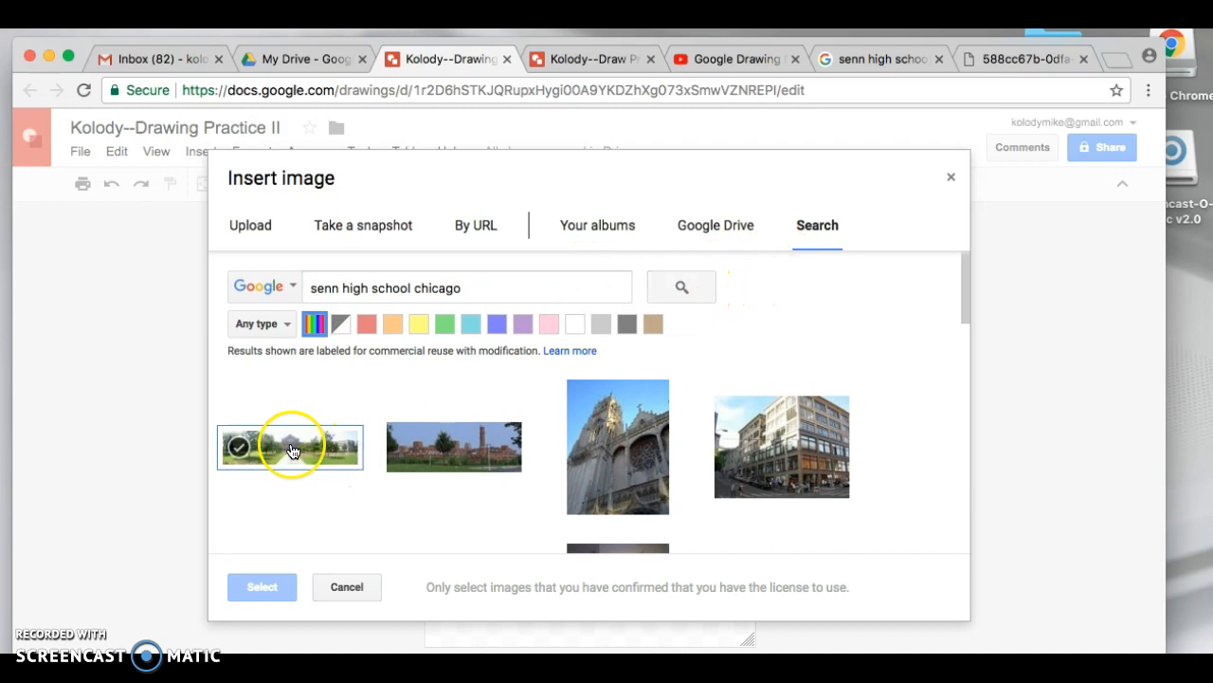
pyautogui.click(270, 592)
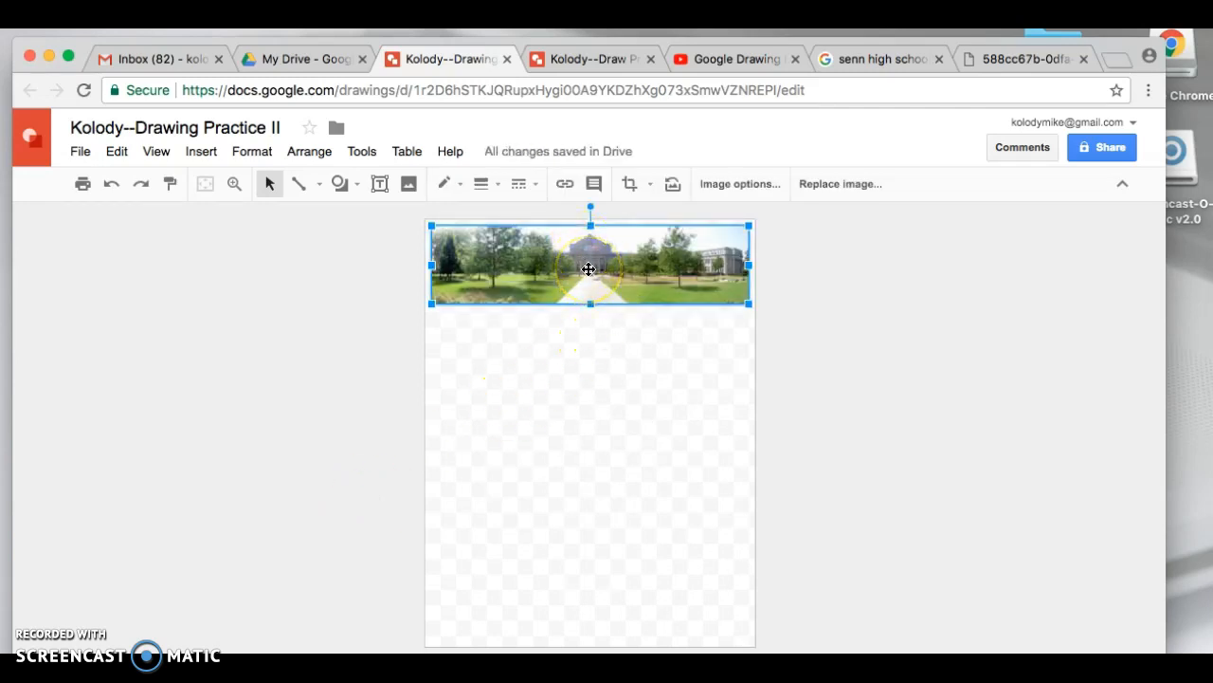
# - Move the panoramic school photo down into the upper half of the page, keeping it centred horizontally
pyautogui.moveTo(589, 269); pyautogui.dragTo(595, 295)
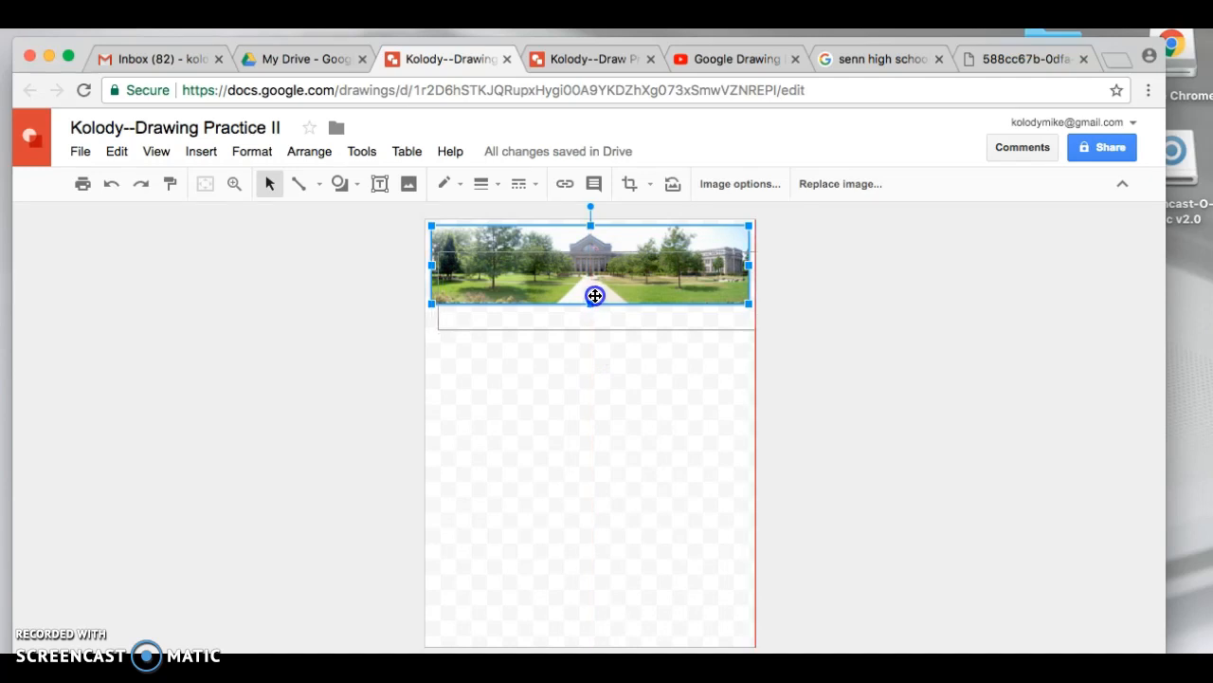
pyautogui.moveTo(595, 295); pyautogui.dragTo(588, 298)
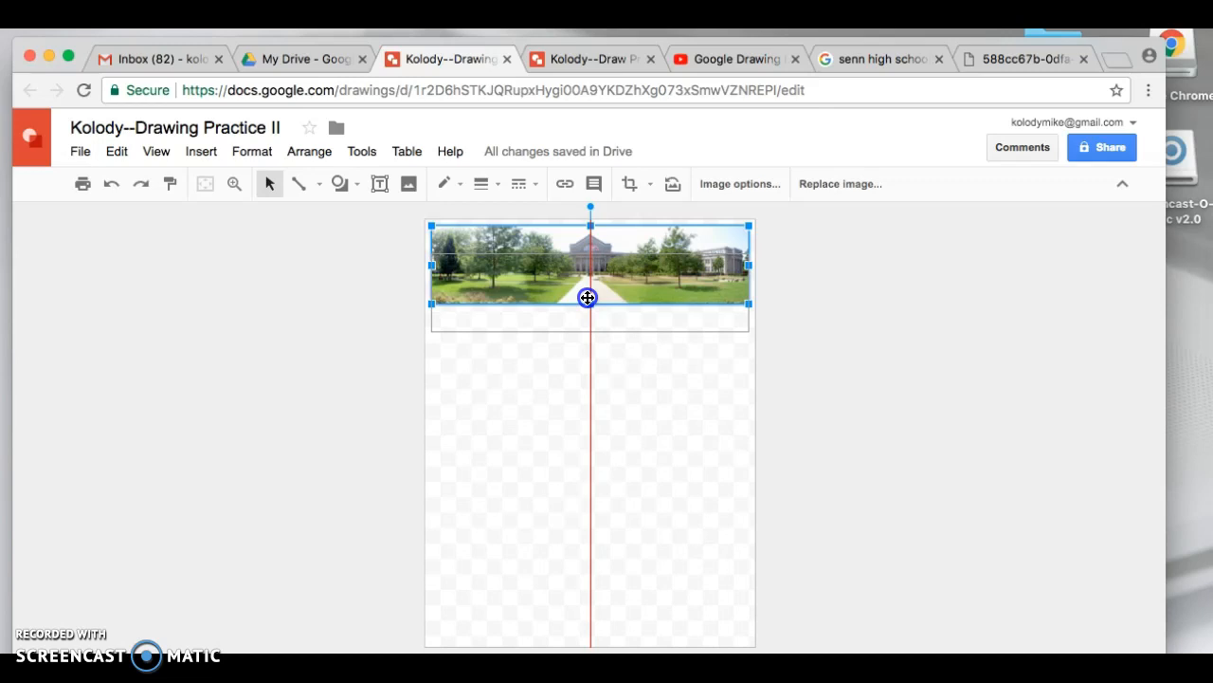
pyautogui.moveTo(588, 298); pyautogui.dragTo(590, 437)
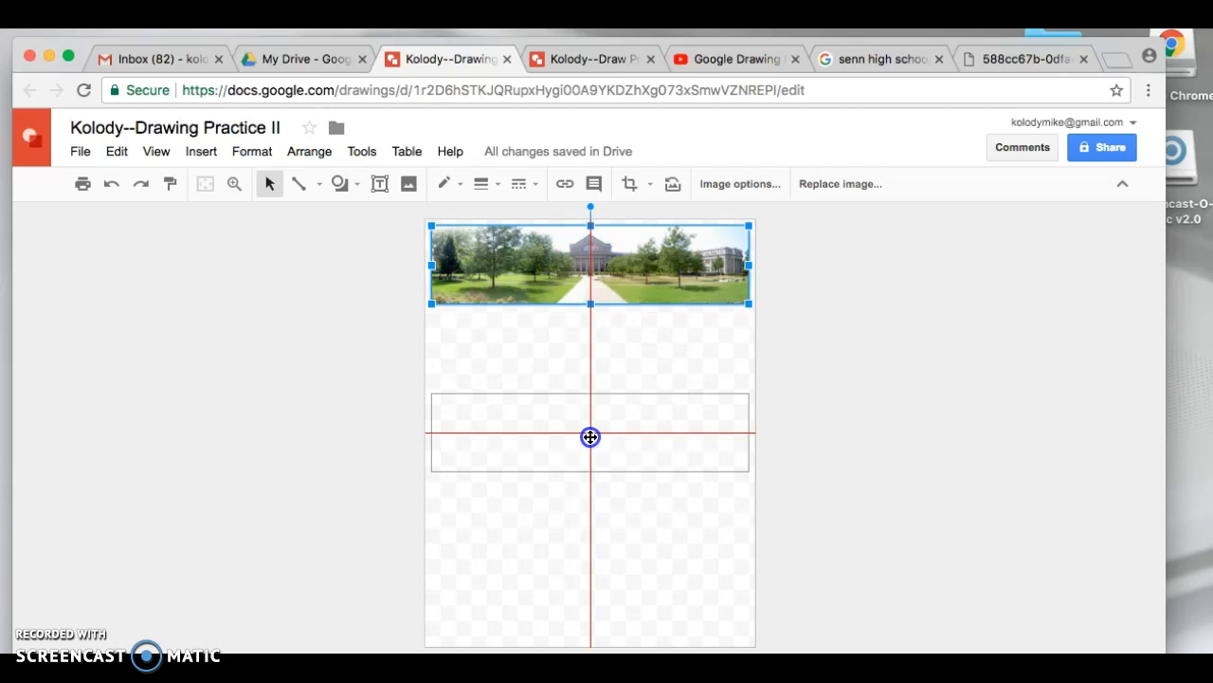
pyautogui.moveTo(590, 437); pyautogui.dragTo(591, 437)
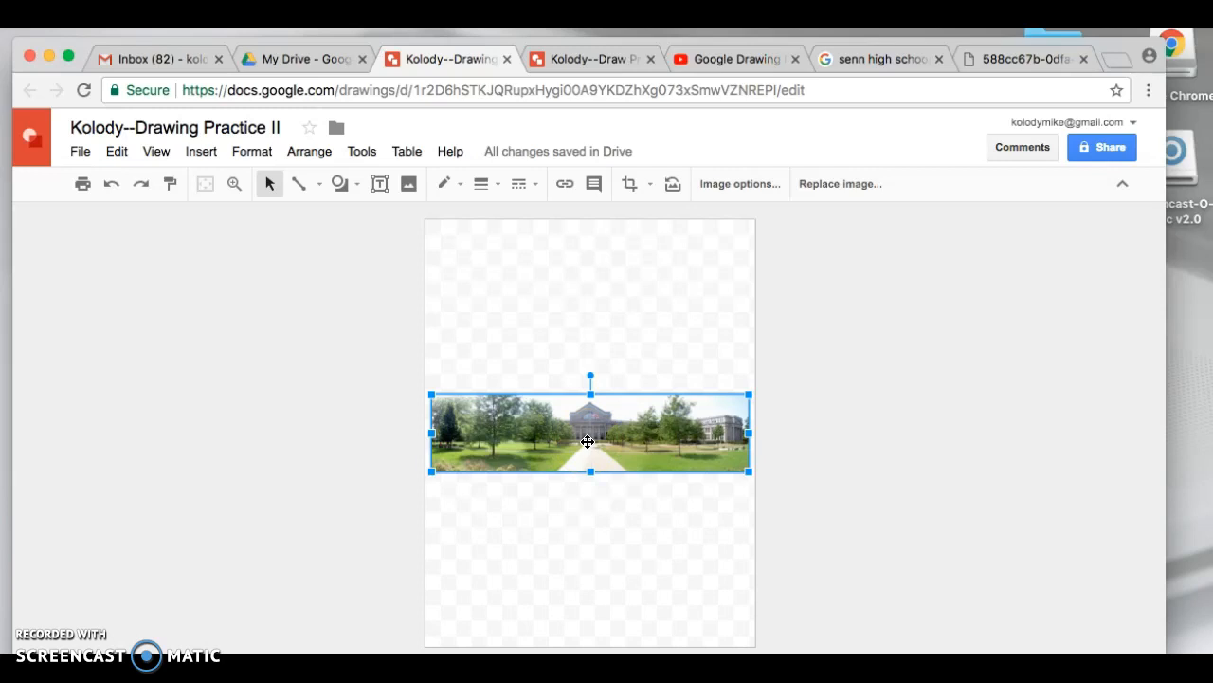
pyautogui.moveTo(591, 433); pyautogui.dragTo(591, 339)
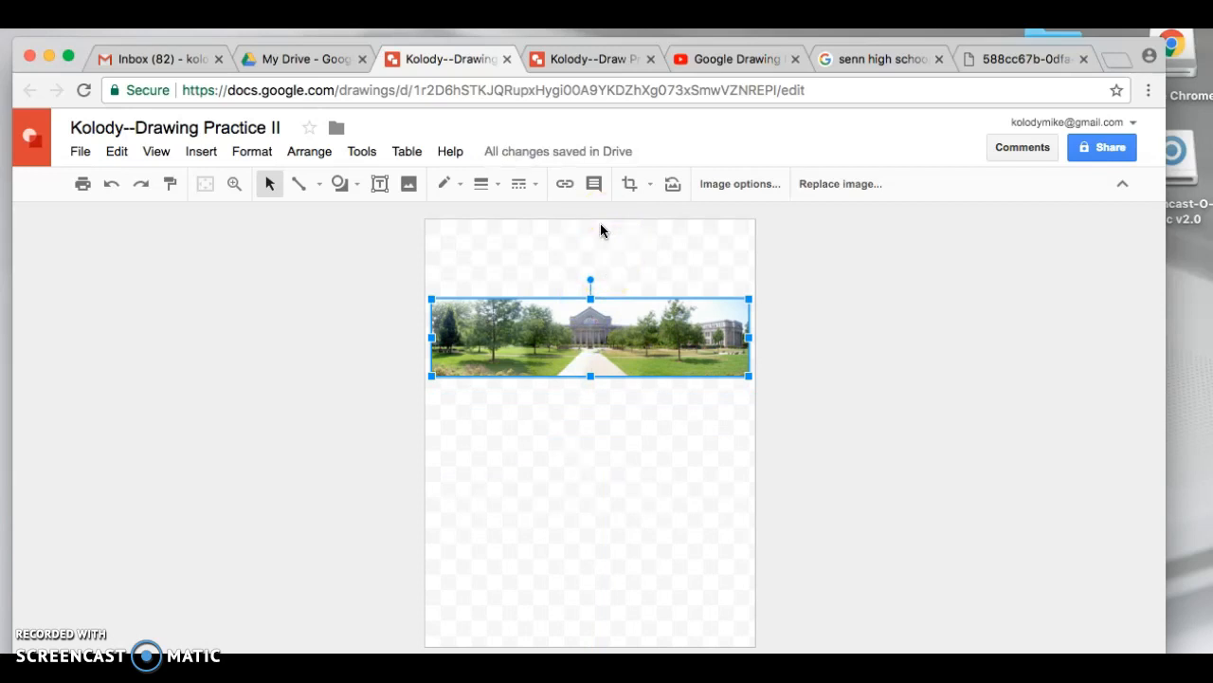
pyautogui.click(203, 153)
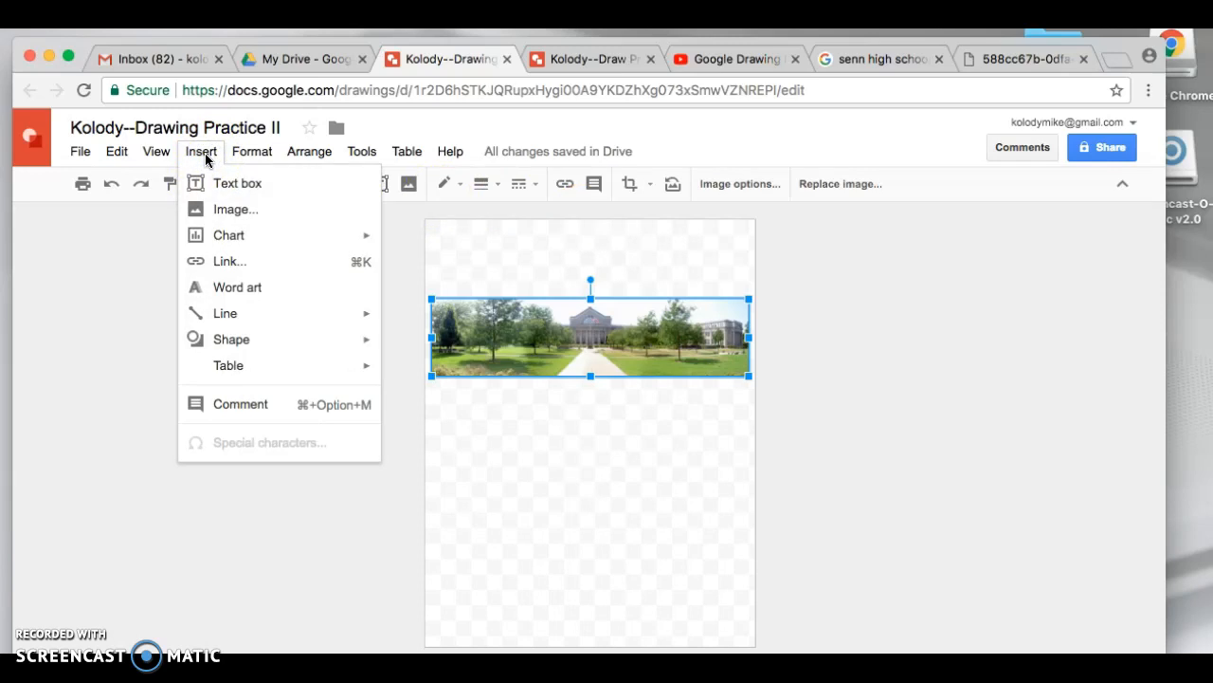
pyautogui.click(215, 210)
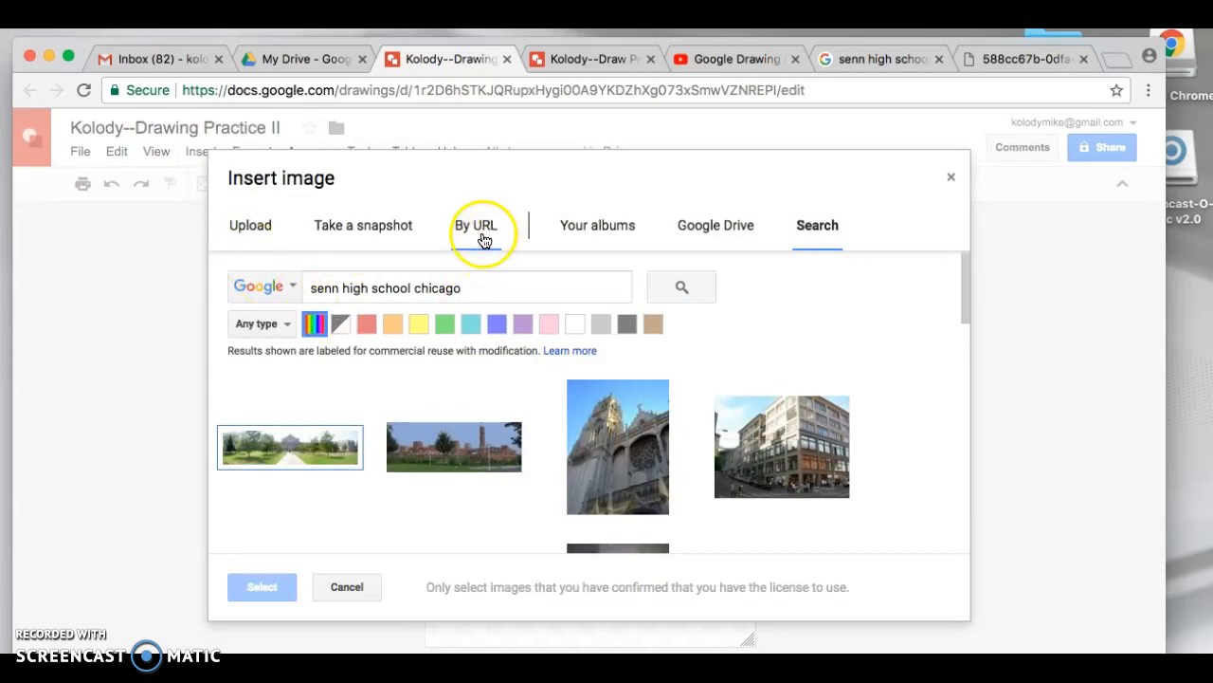
pyautogui.click(951, 179)
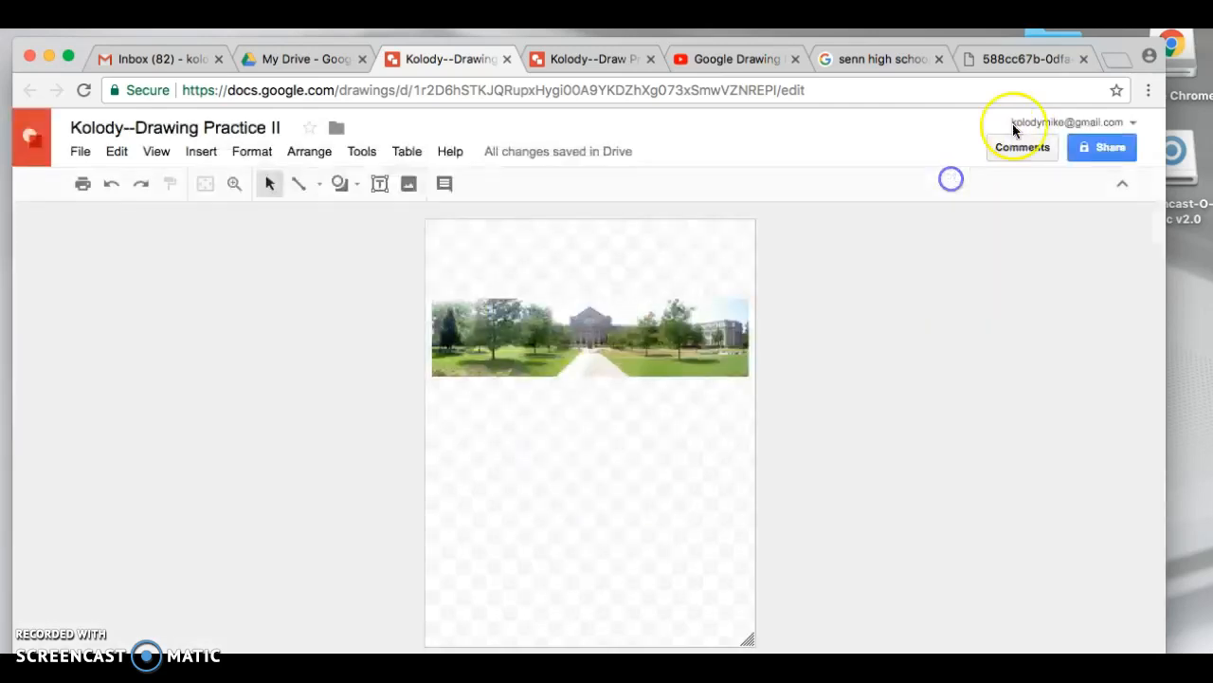
# - Search Google Images in a new tab for "senn high school logo png"
pyautogui.click(1119, 60)
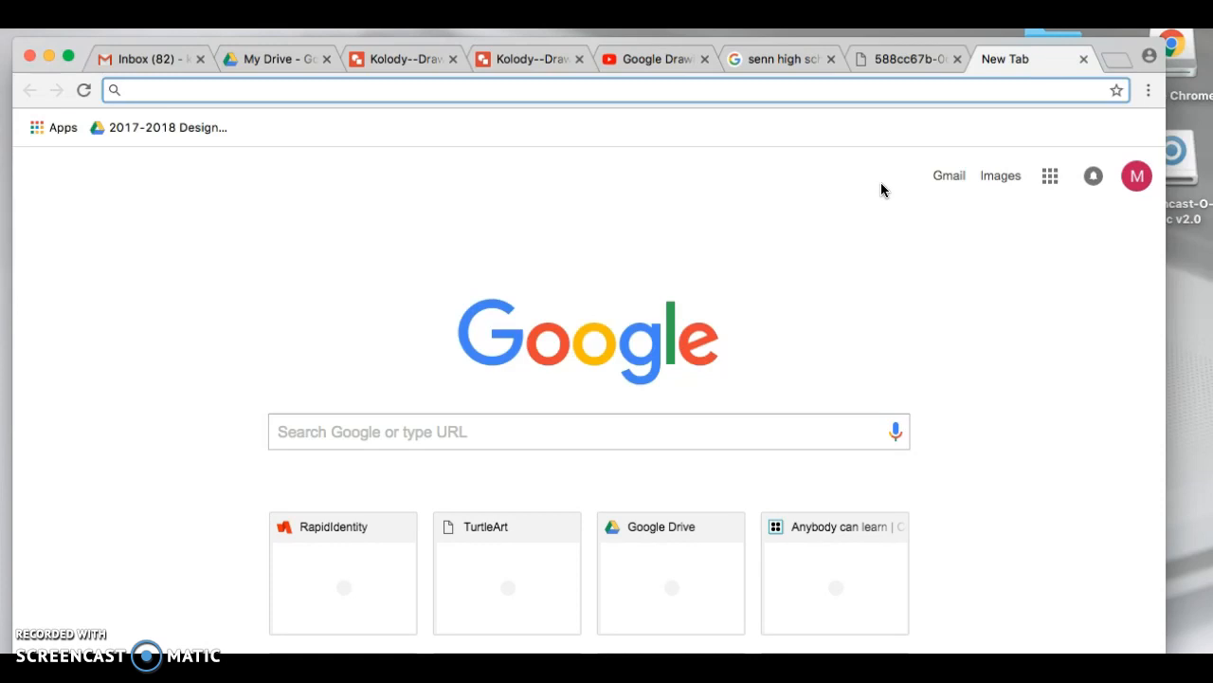
pyautogui.write('sen')
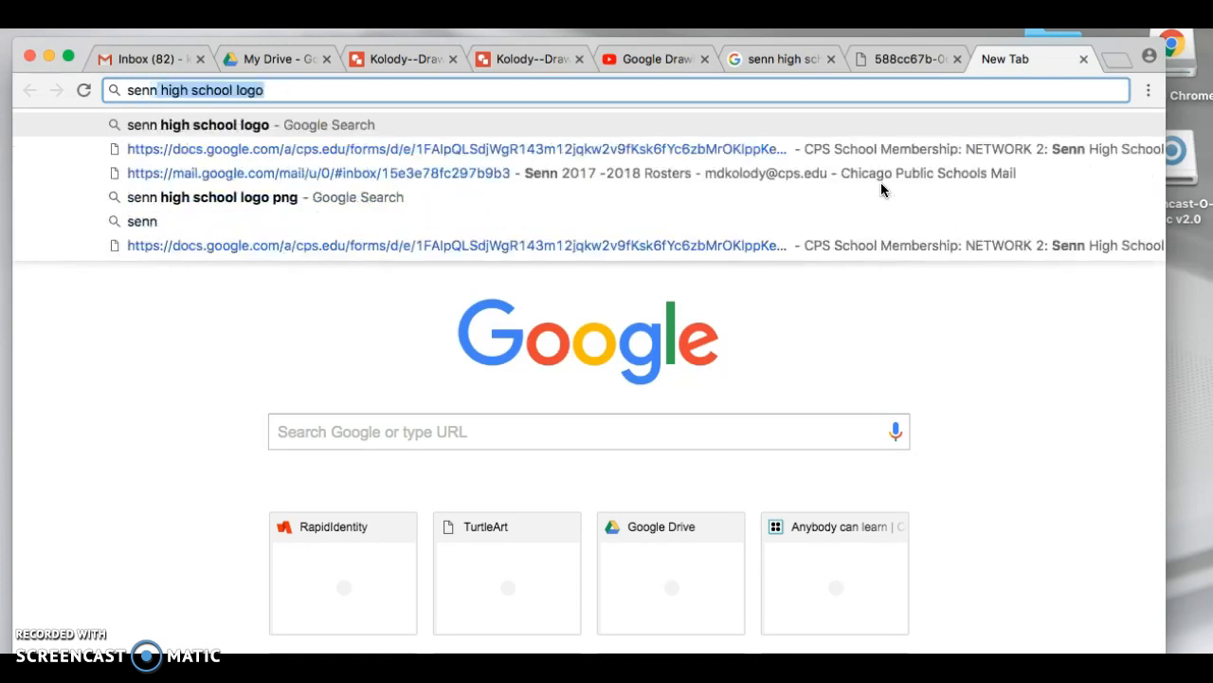
pyautogui.write('n')
pyautogui.press('Return')
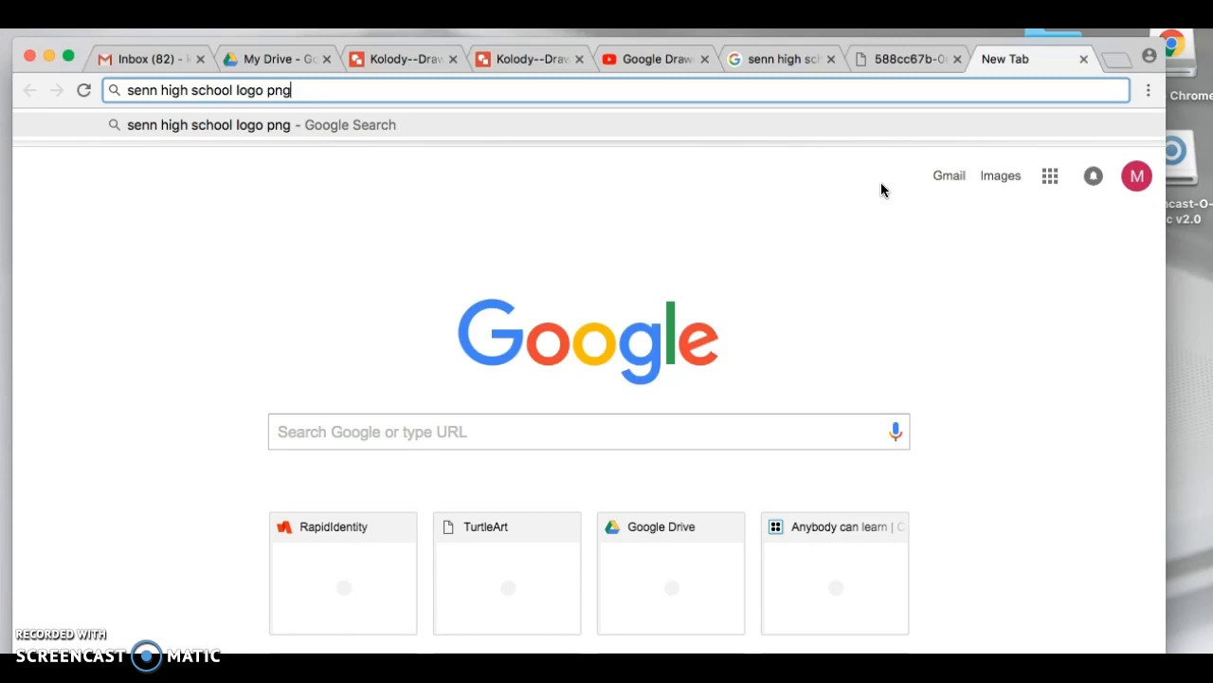
pyautogui.click(275, 114)
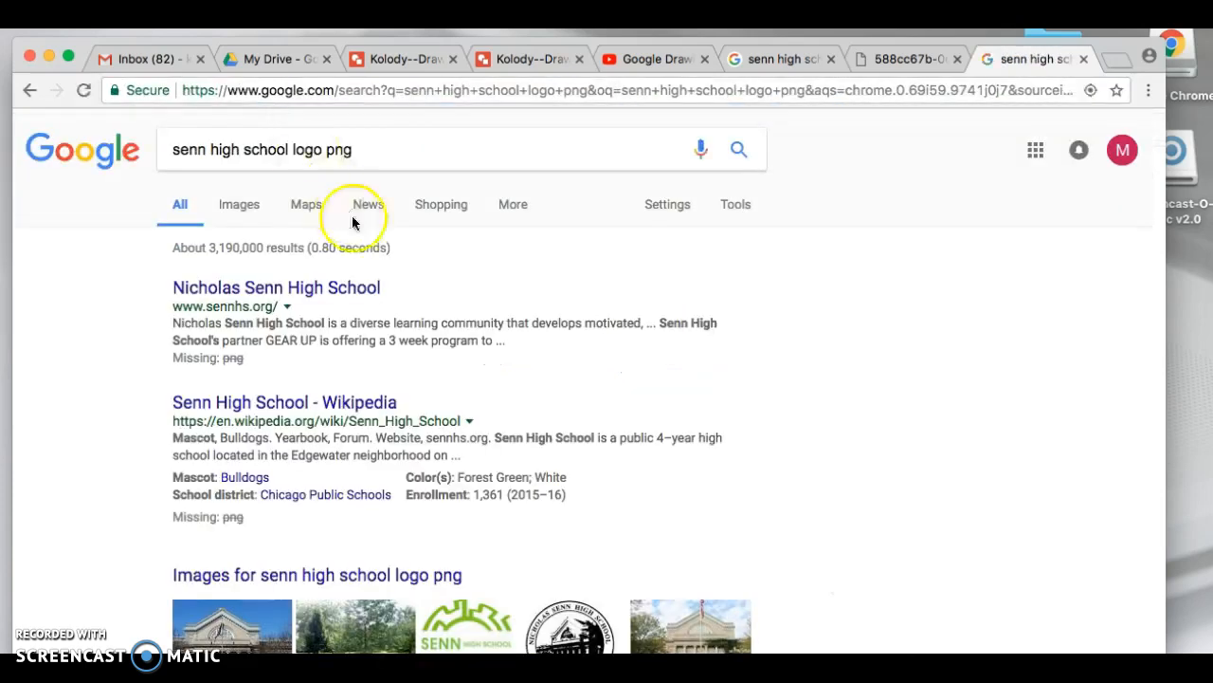
pyautogui.click(253, 210)
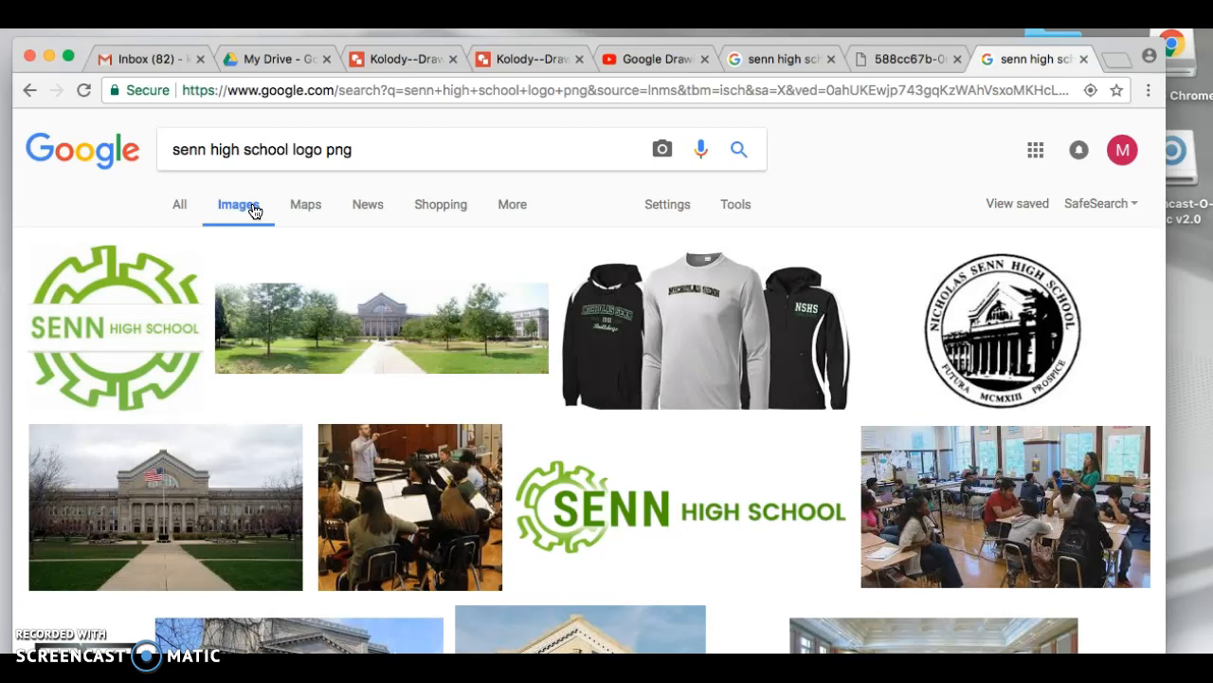
# - Open the horizontal SENN High School gear logo at full size and copy its image address
pyautogui.click(611, 501)
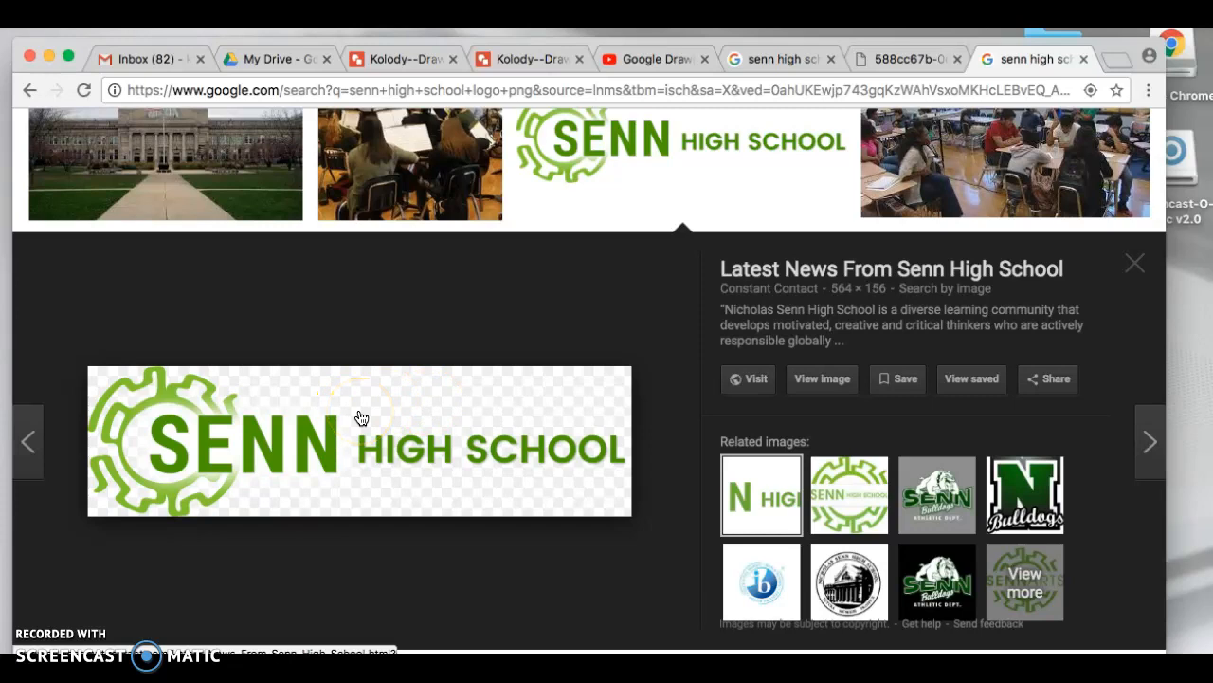
pyautogui.click(806, 379)
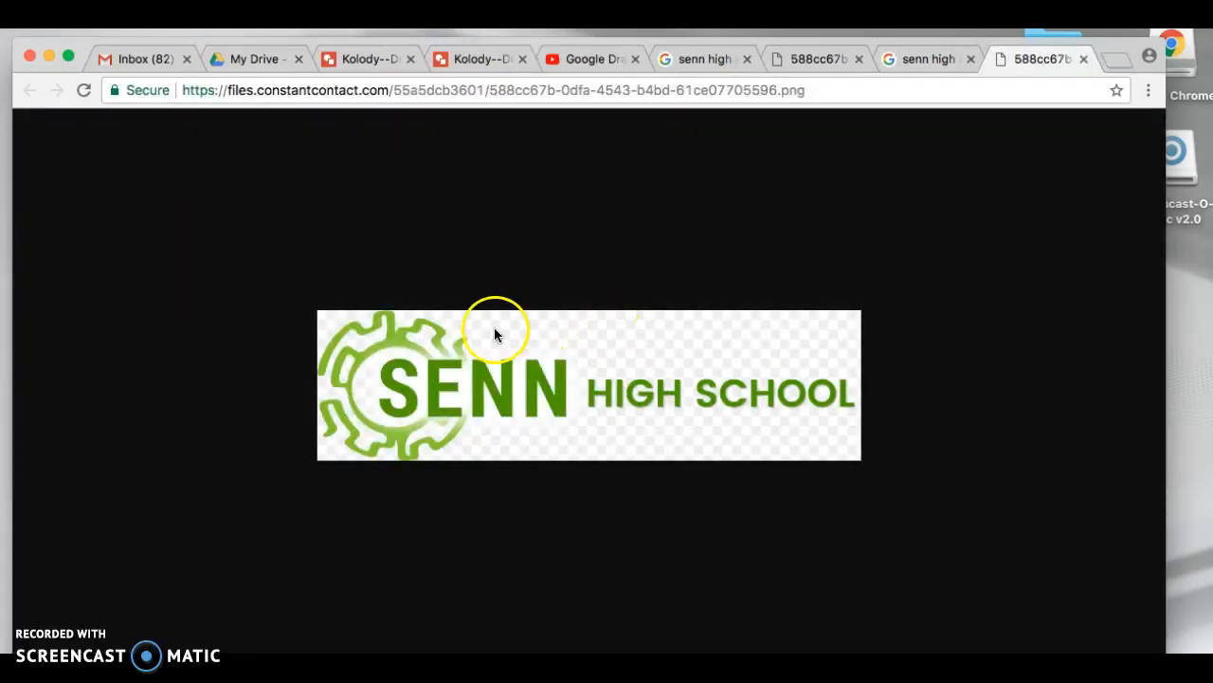
pyautogui.rightClick(555, 354)
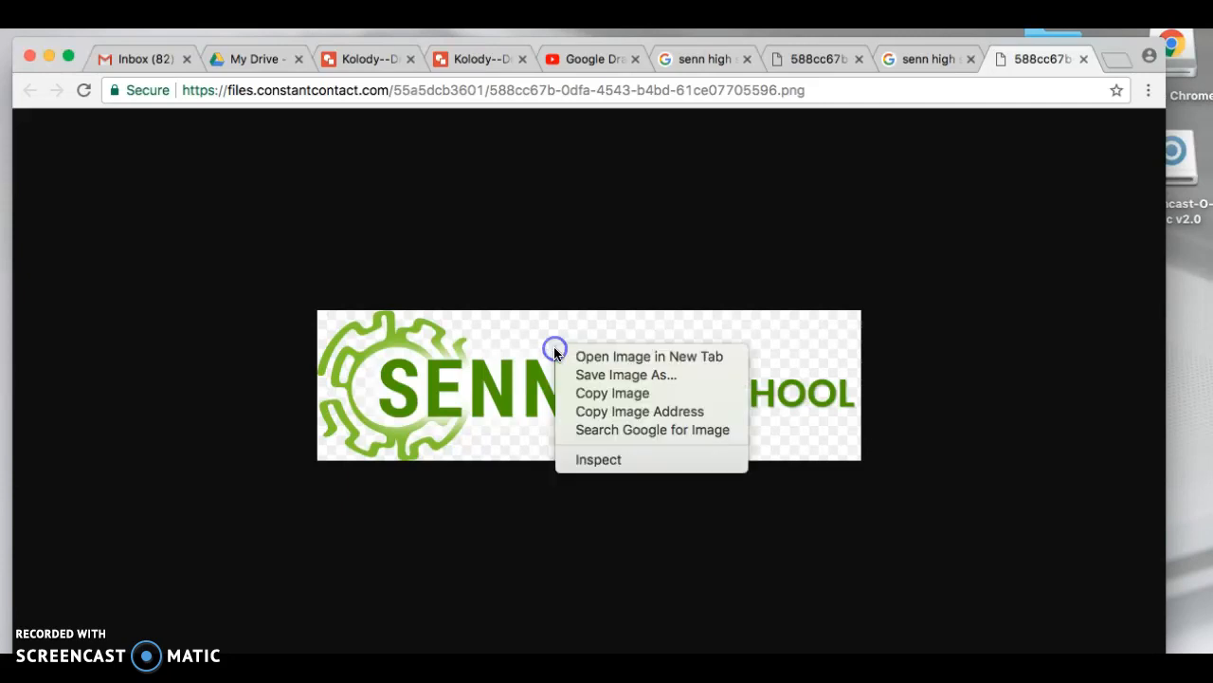
pyautogui.click(582, 415)
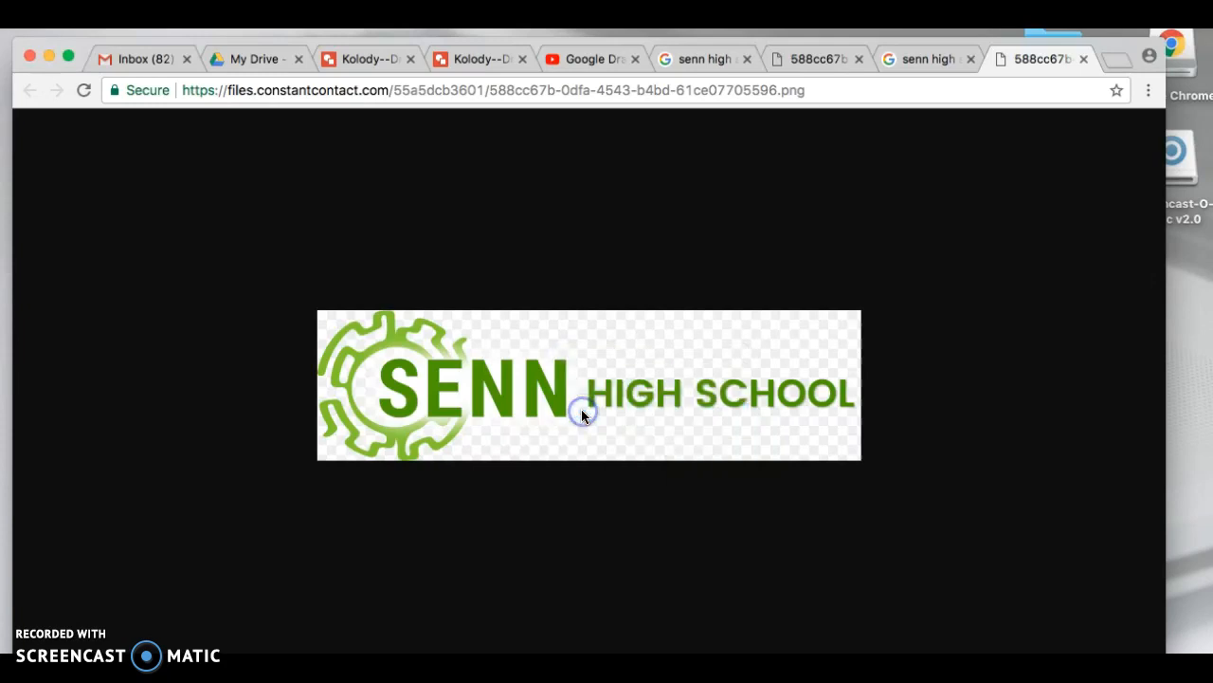
# - Insert the logo into Drawing Practice II by its copied URL and move it above the panoramic photo, against the page's left edge
pyautogui.click(462, 69)
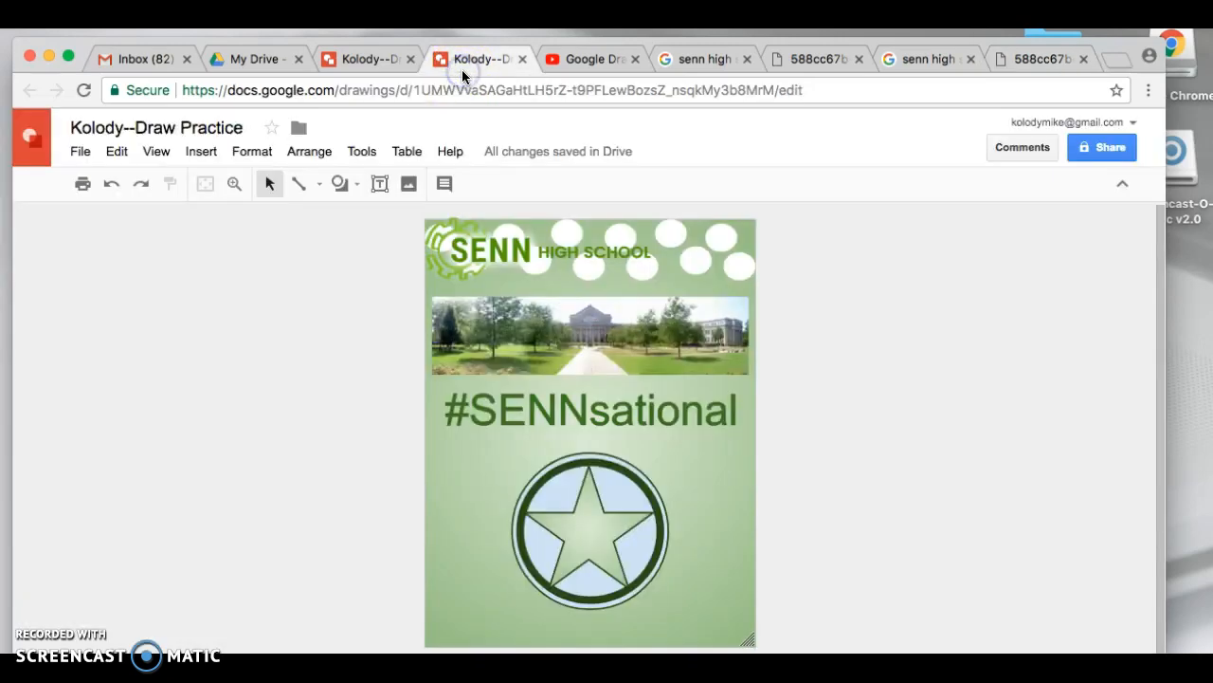
pyautogui.click(387, 60)
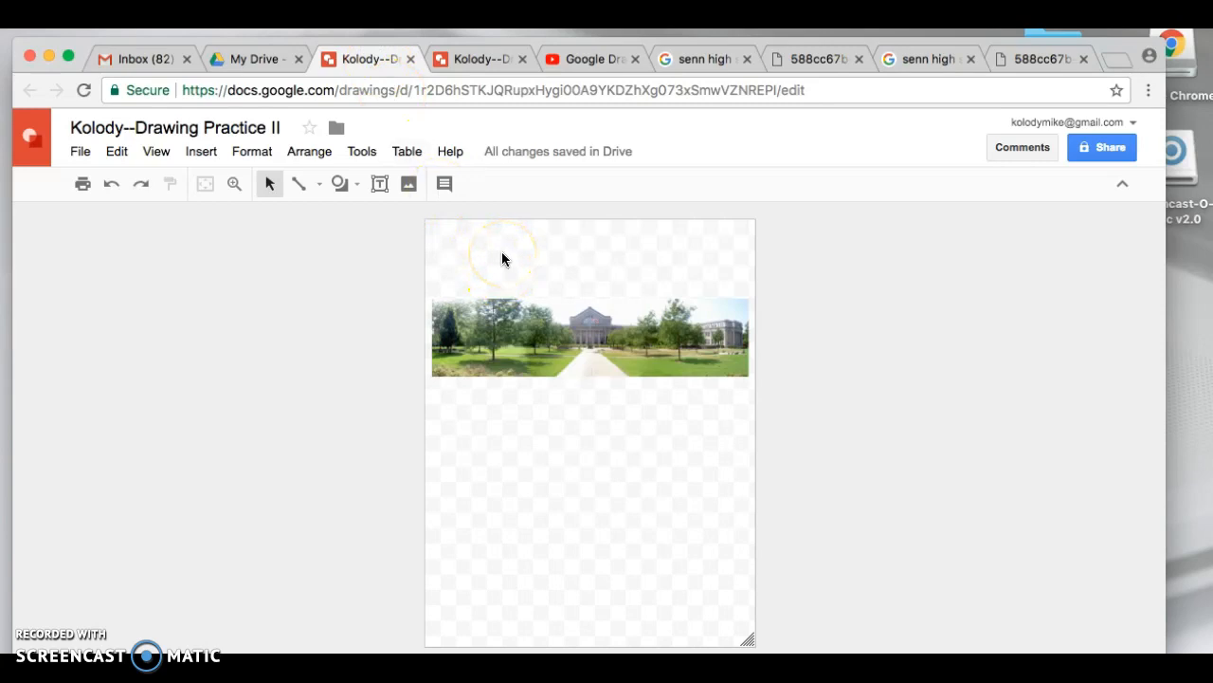
pyautogui.click(201, 152)
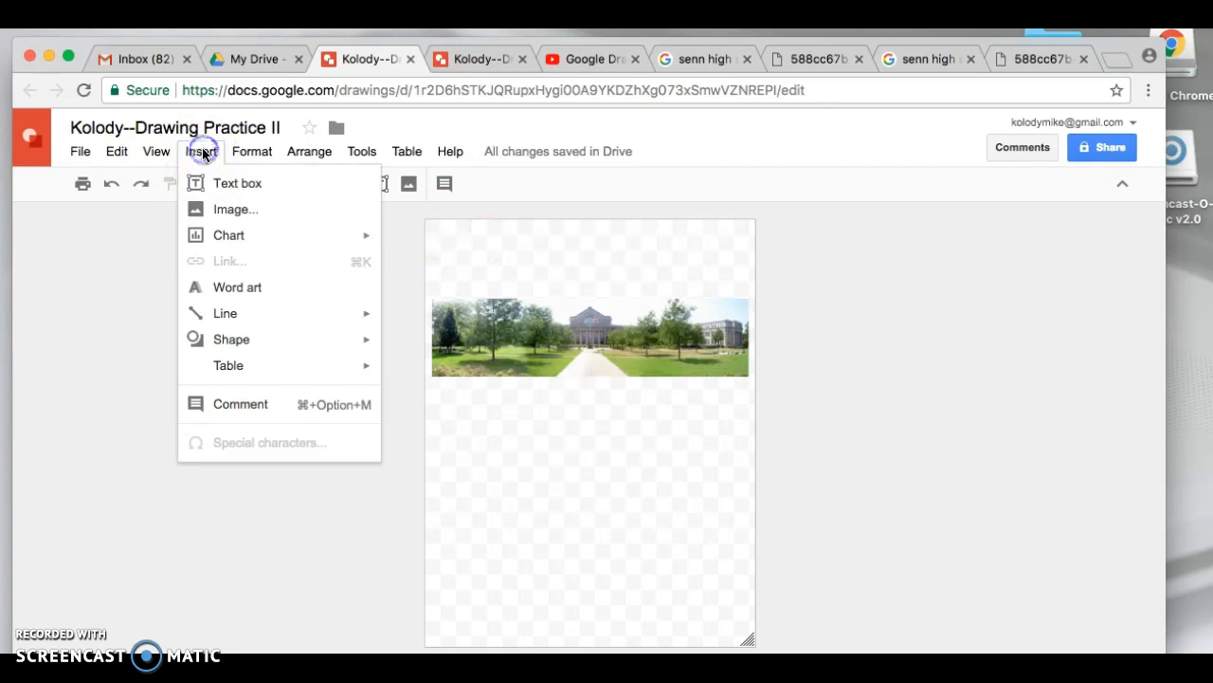
pyautogui.click(206, 210)
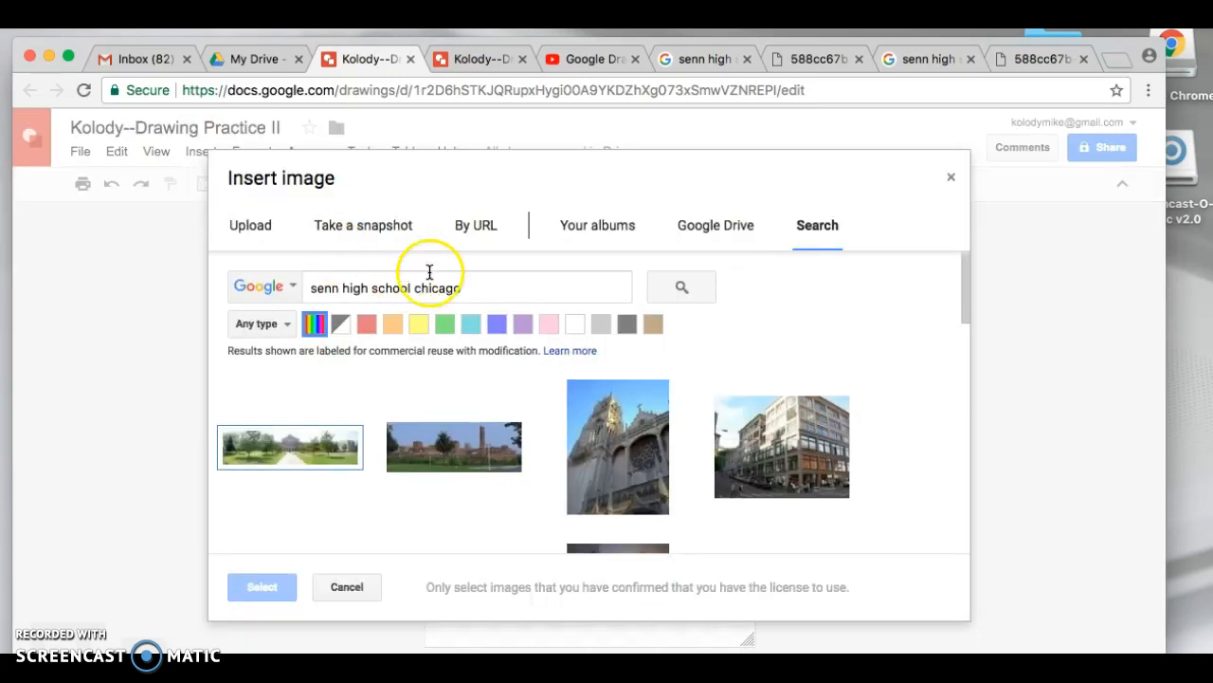
pyautogui.click(474, 228)
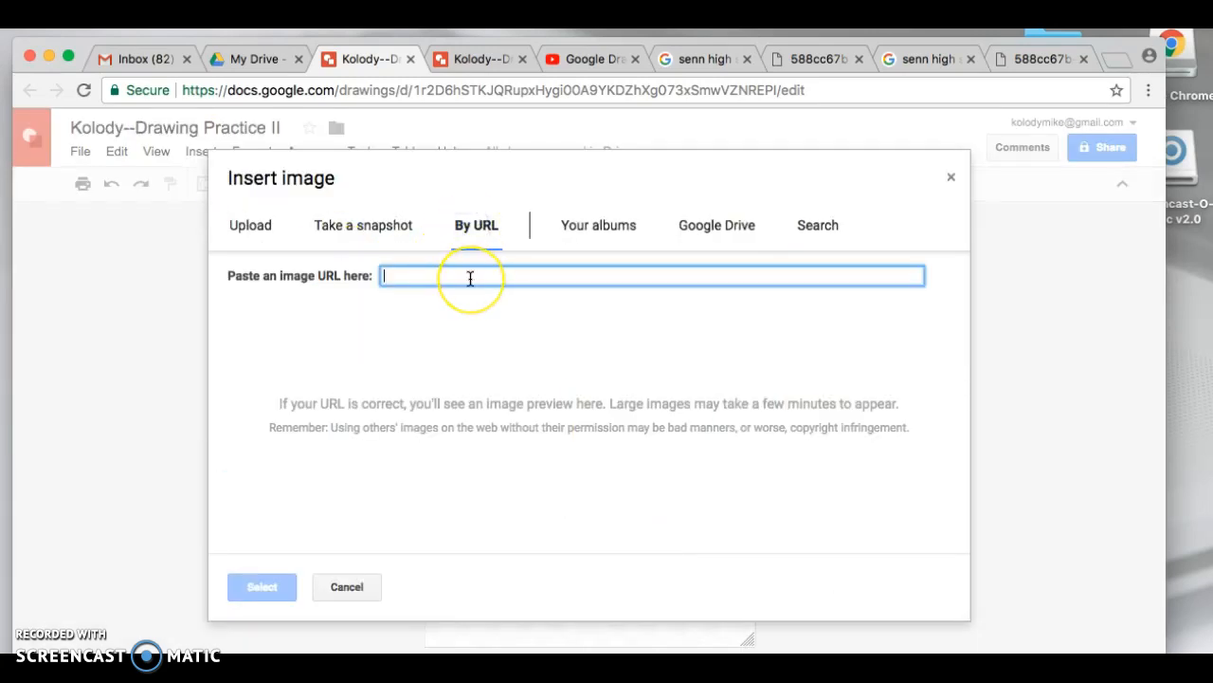
pyautogui.press('super+v')
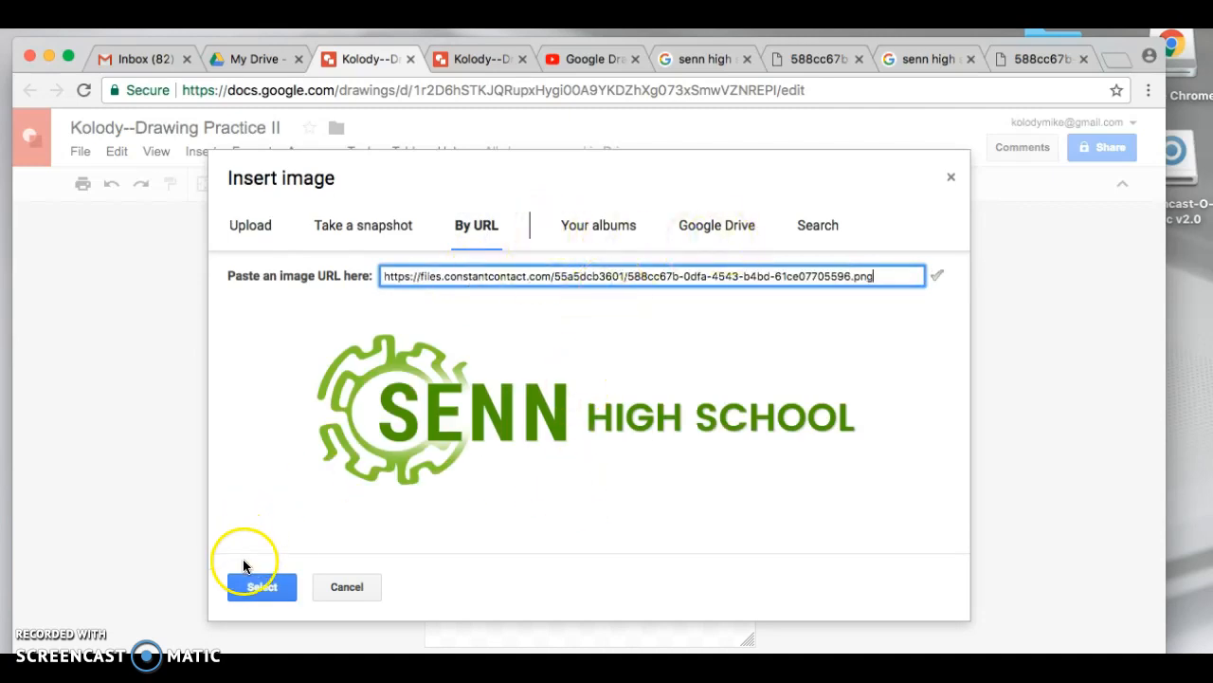
pyautogui.click(262, 589)
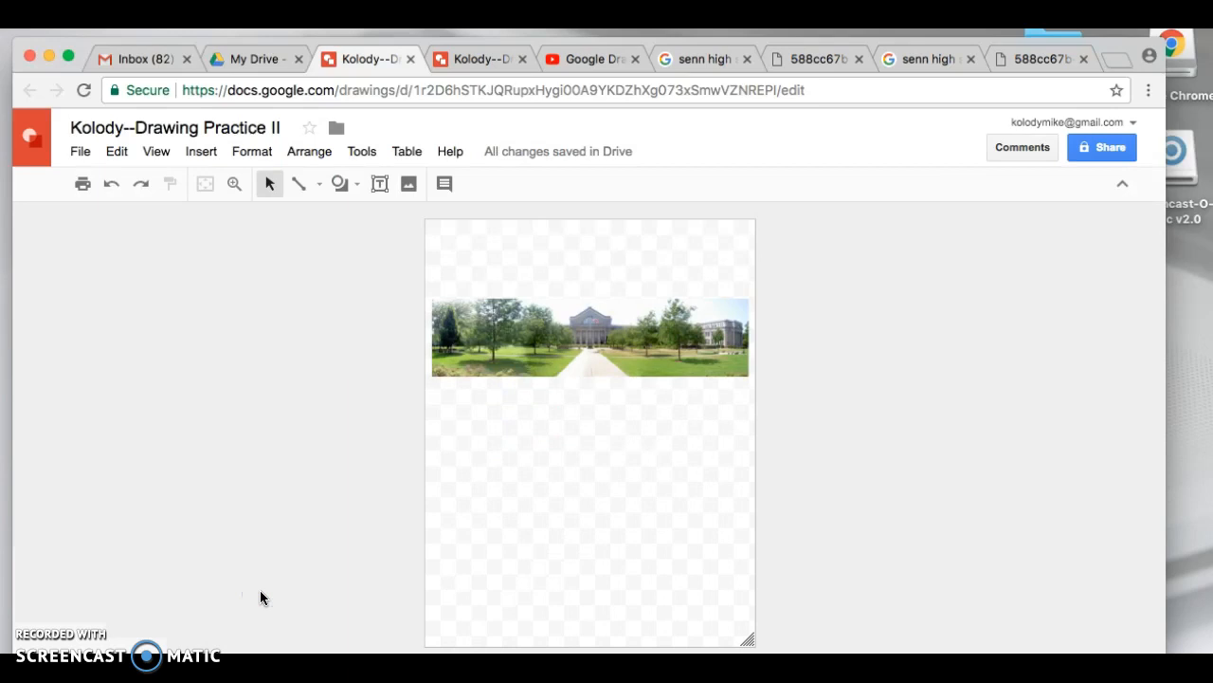
pyautogui.moveTo(521, 414); pyautogui.dragTo(515, 259)
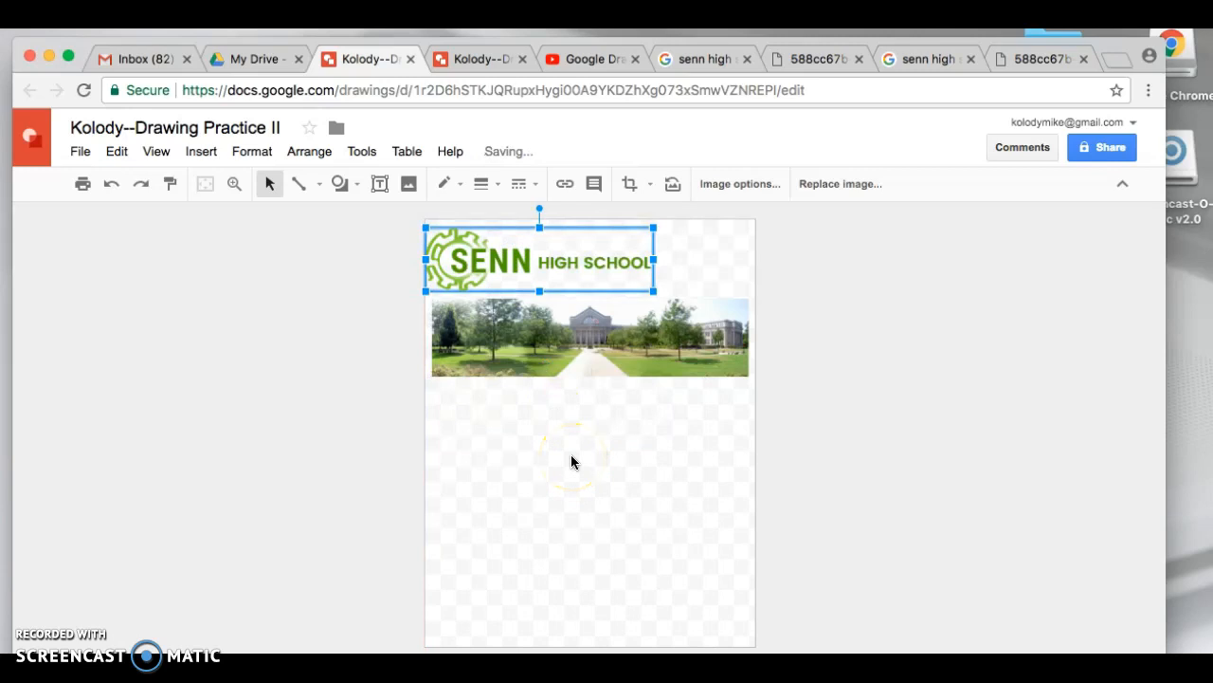
pyautogui.click(387, 342)
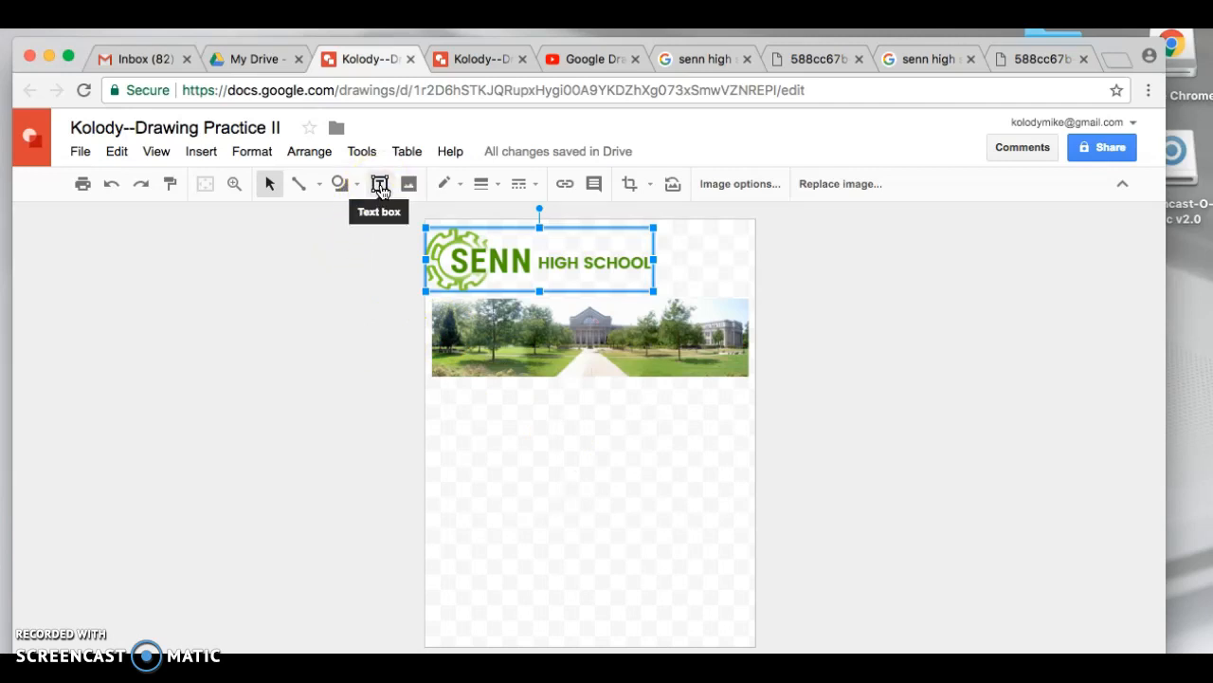
# - Add word art reading "#SENNsational" and move it just below the panoramic photo, centred horizontally on the page
pyautogui.click(203, 152)
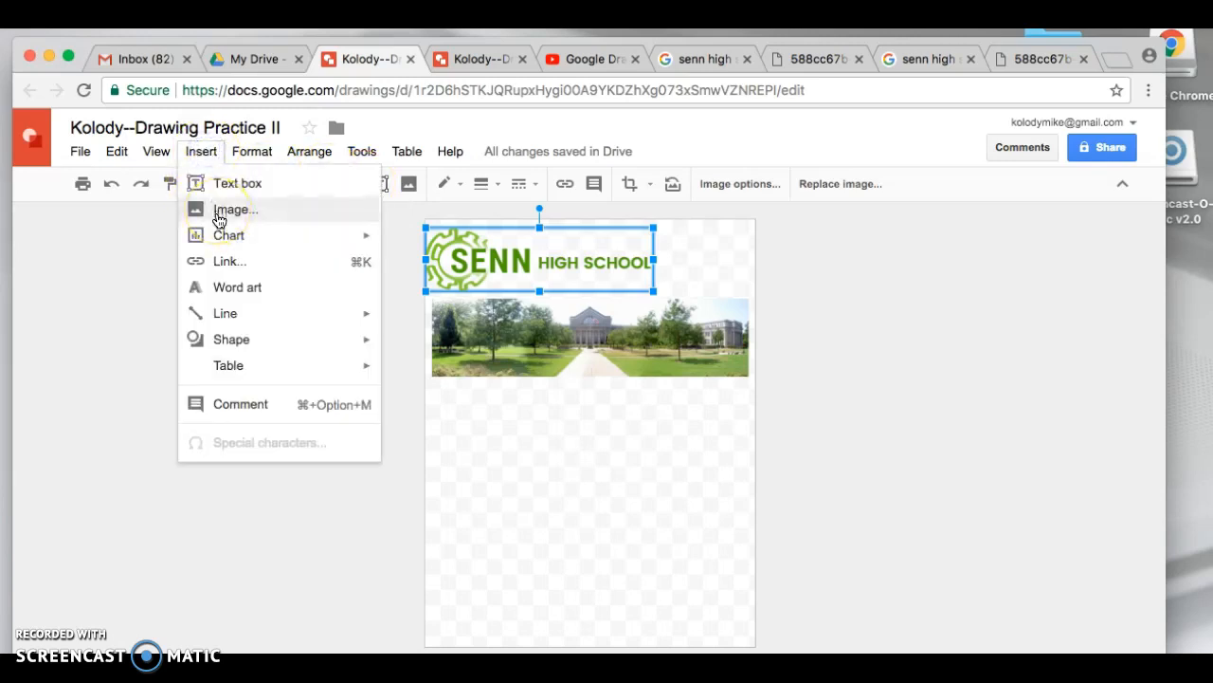
pyautogui.click(226, 286)
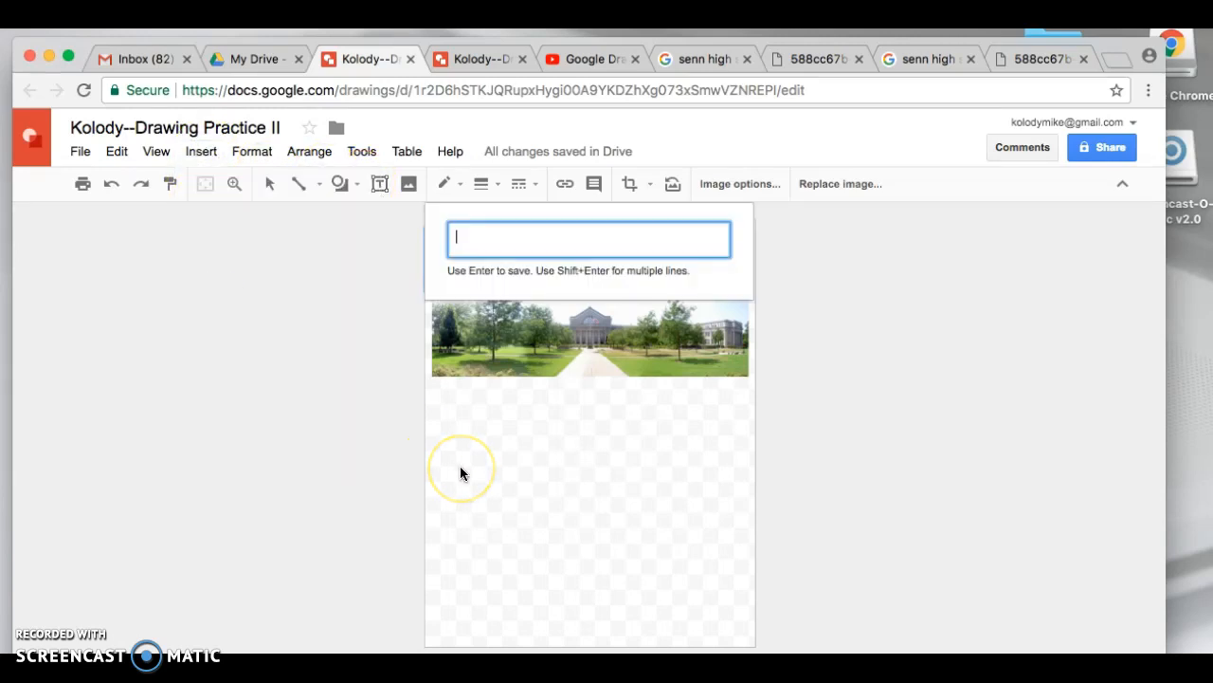
pyautogui.write('#SENNsational')
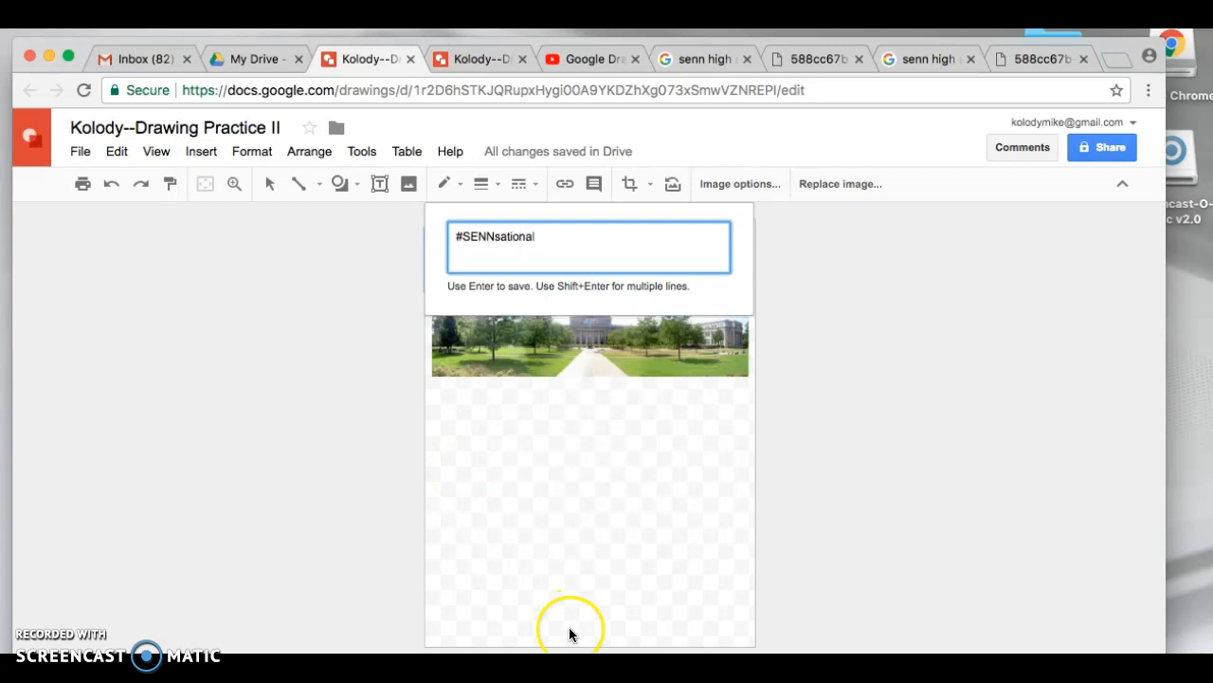
pyautogui.click(561, 520)
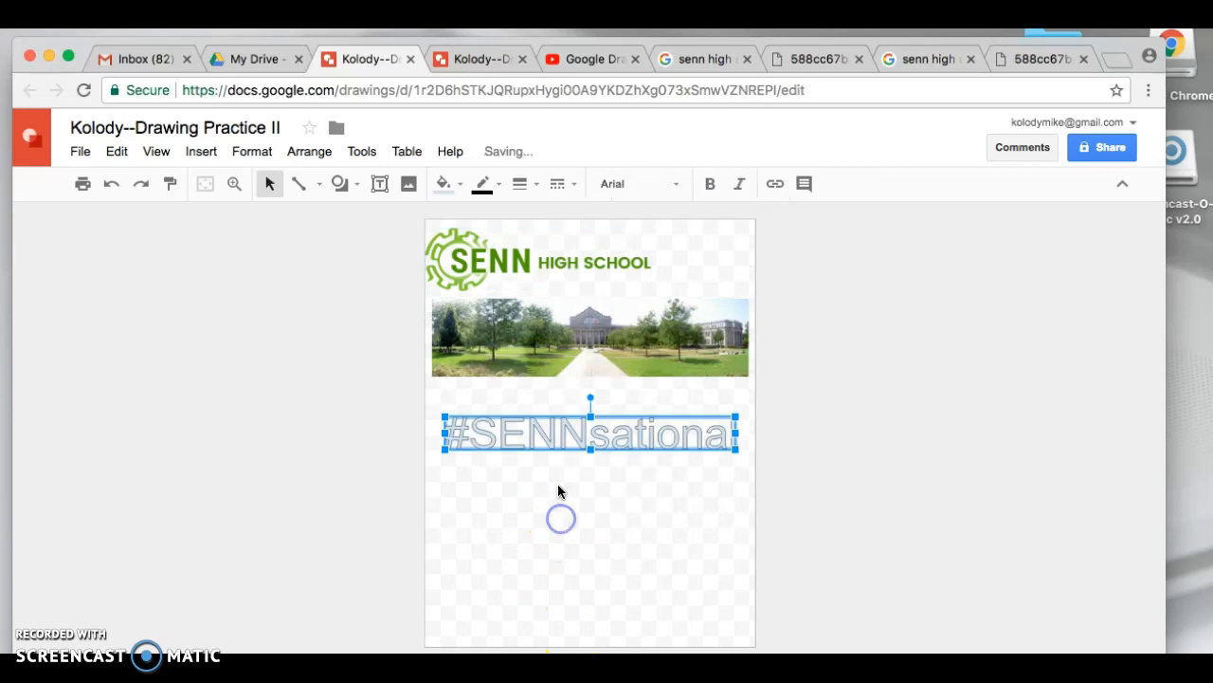
pyautogui.moveTo(560, 435); pyautogui.dragTo(563, 413)
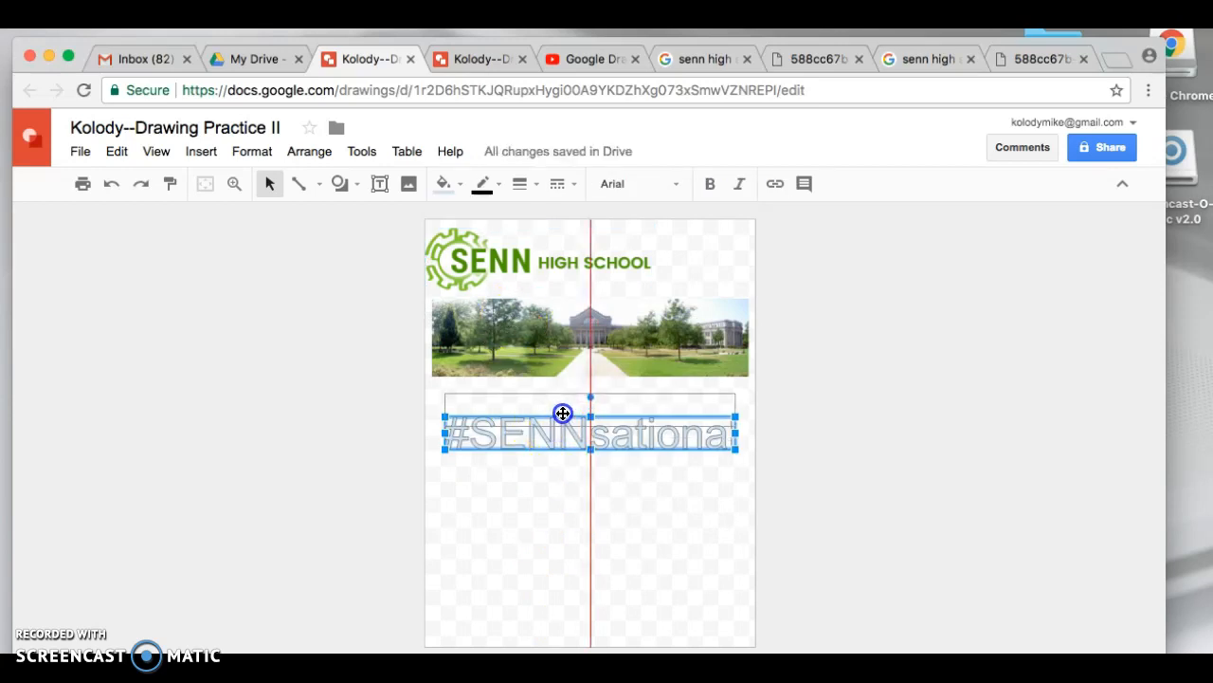
pyautogui.moveTo(563, 413); pyautogui.dragTo(563, 417)
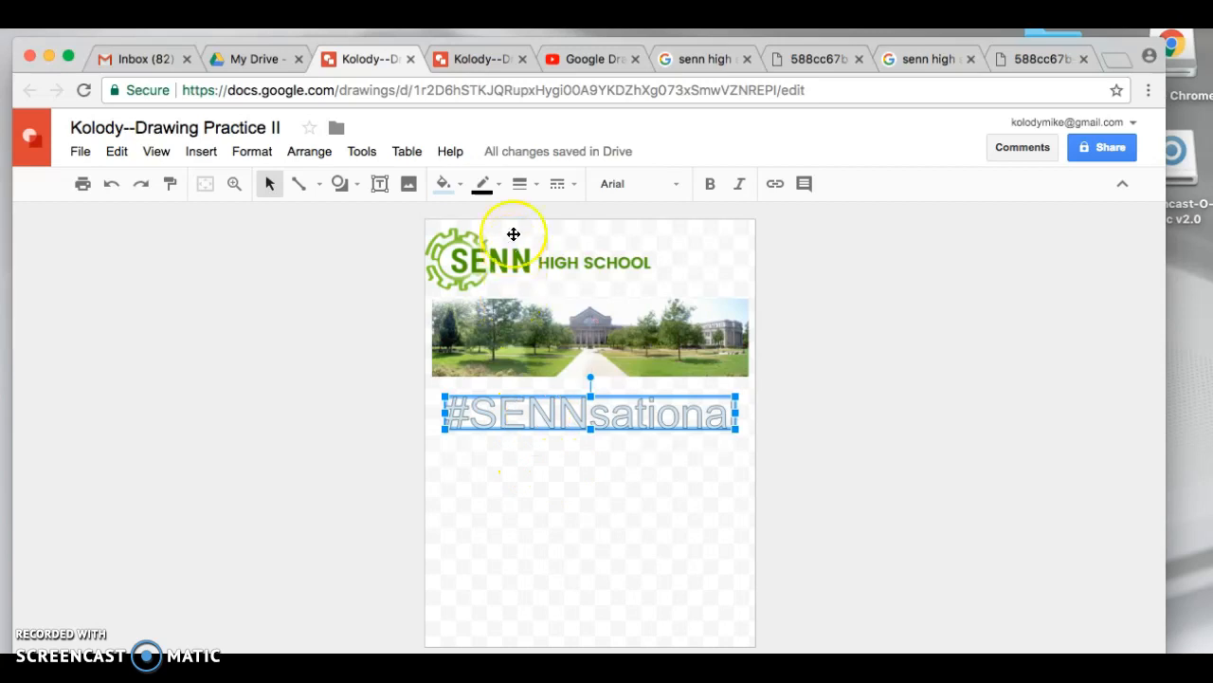
# - Give the "#SENNsational" word art a dark green outline and a solid dark green fill
pyautogui.click(500, 189)
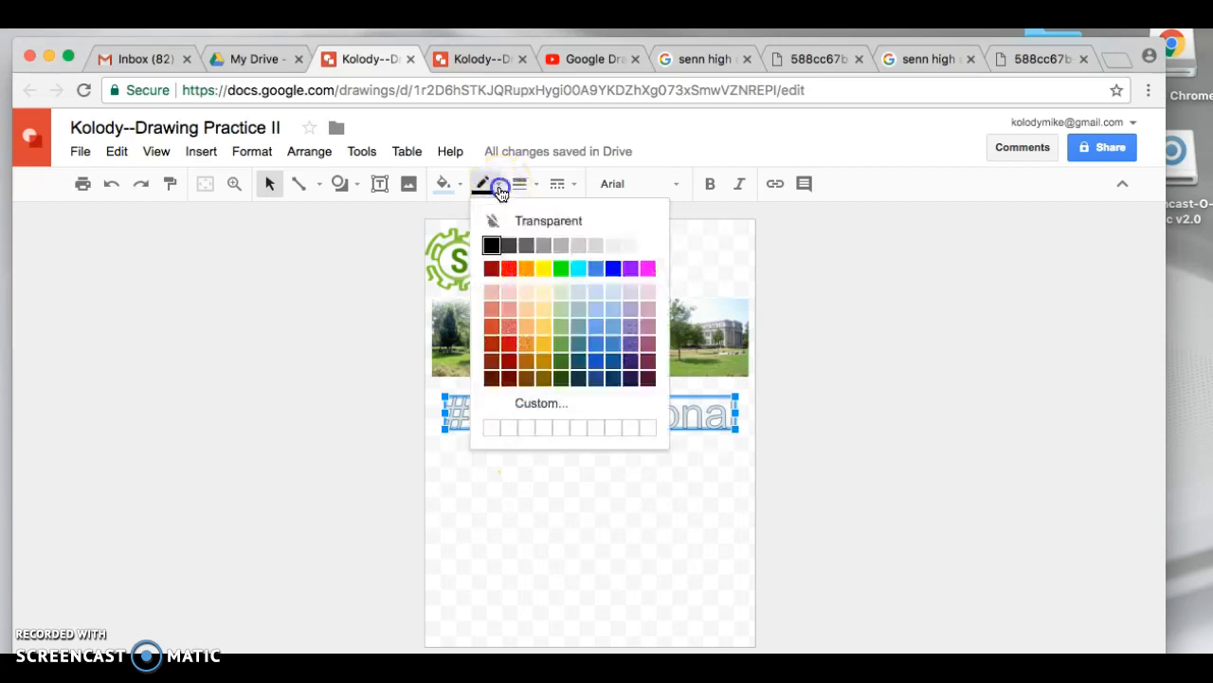
pyautogui.click(562, 361)
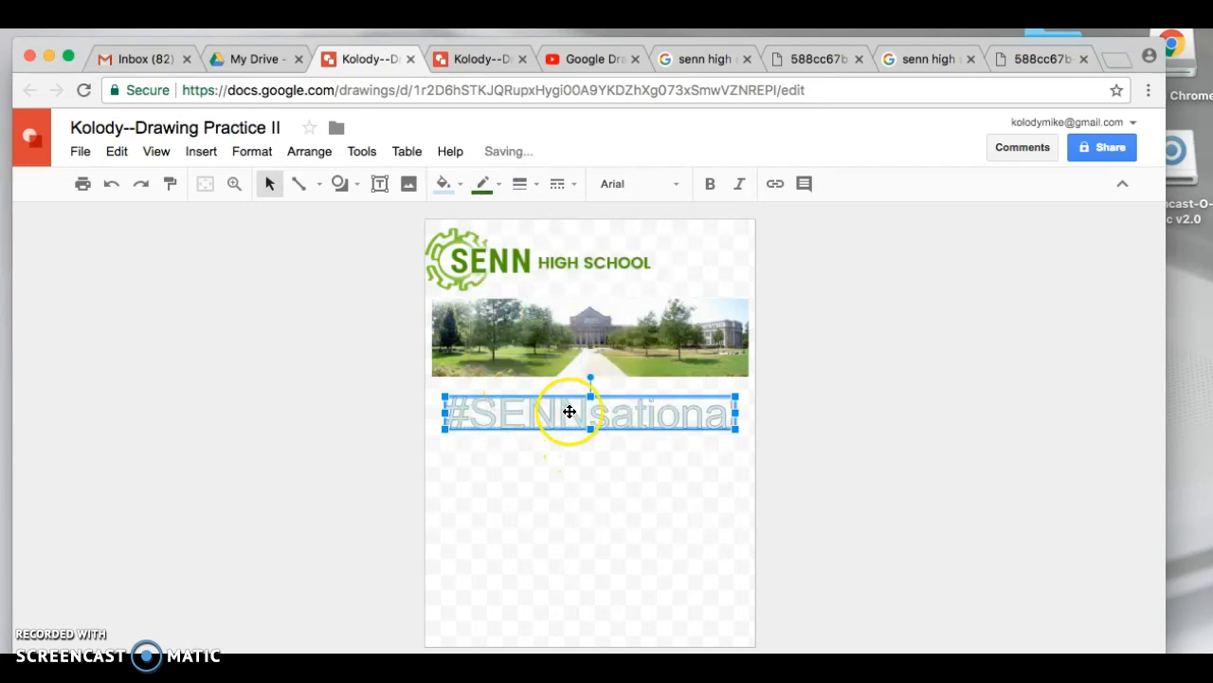
pyautogui.click(453, 187)
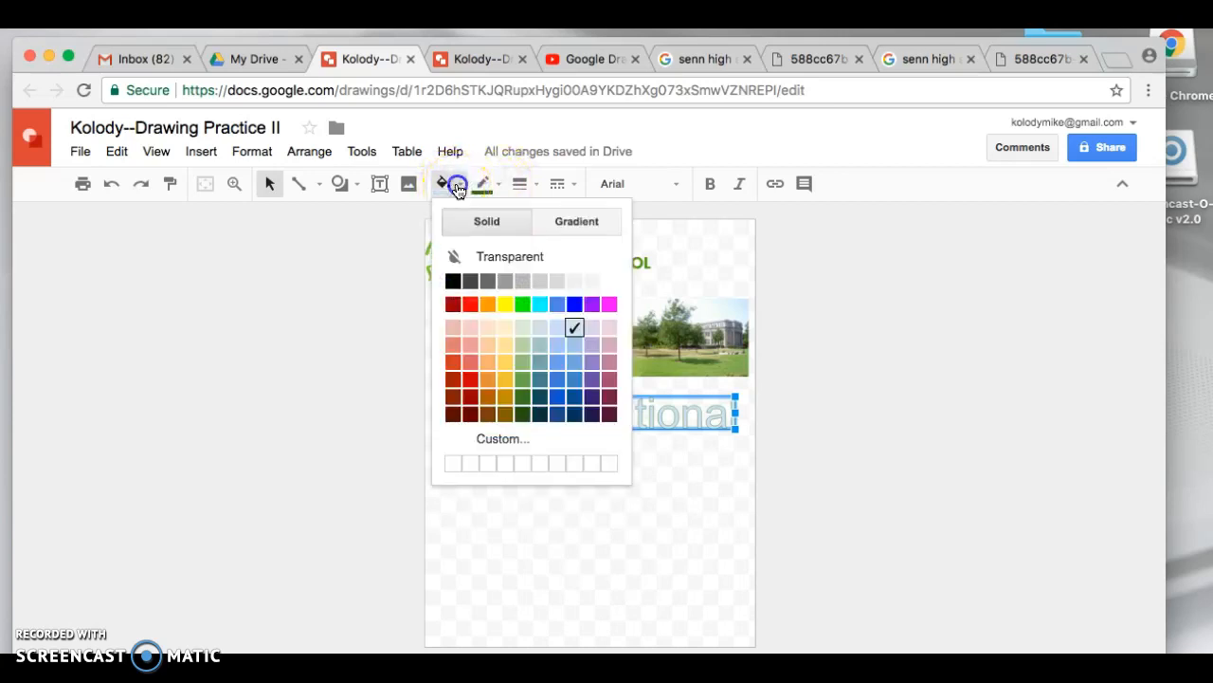
pyautogui.click(523, 411)
pyautogui.click(556, 512)
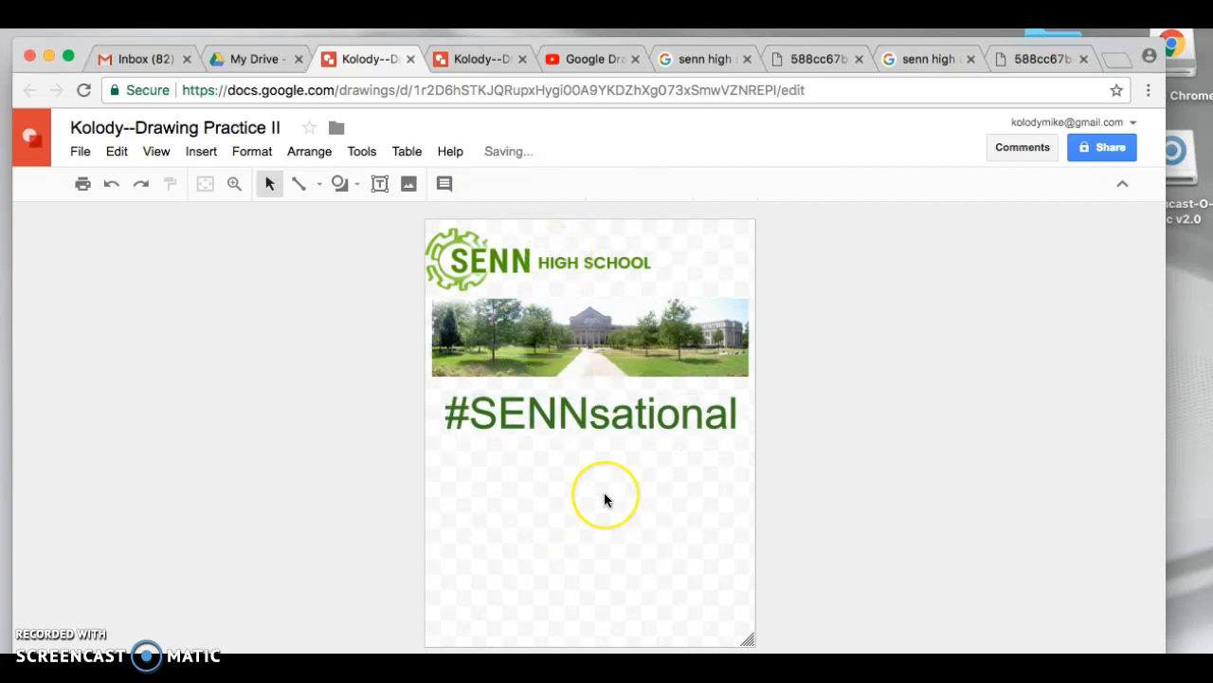
# - Draw a small circle over the upper-left part of the logo and fill it with solid white
pyautogui.click(512, 245)
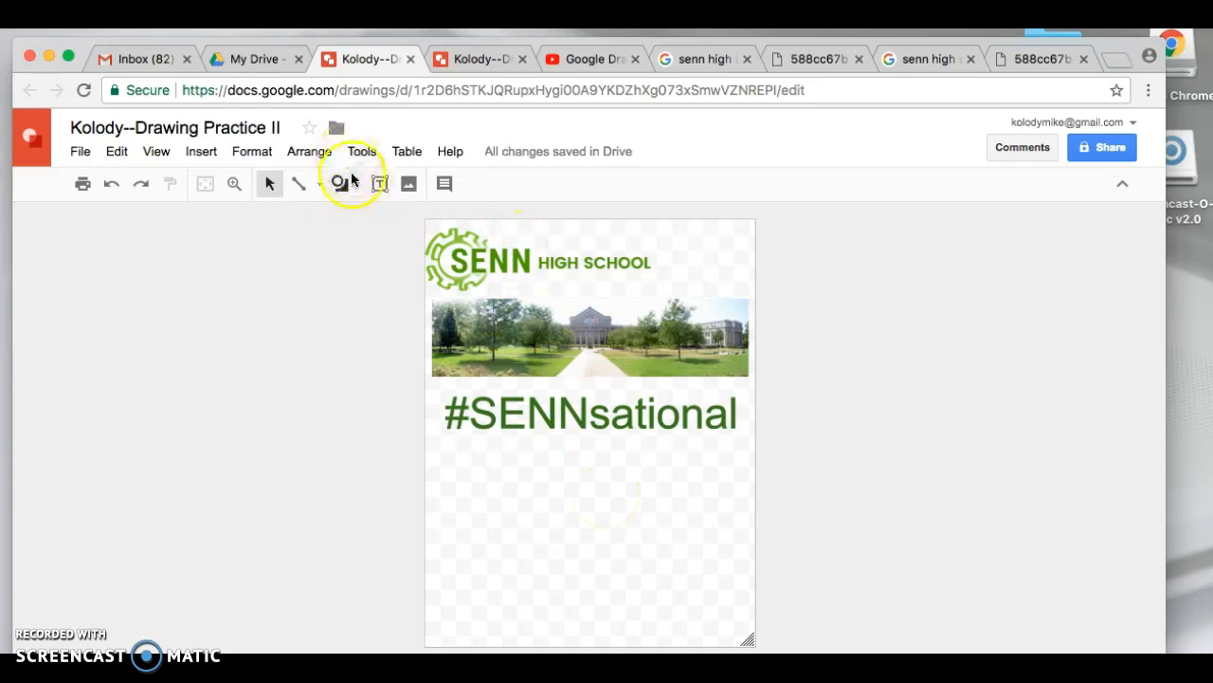
pyautogui.click(353, 186)
pyautogui.moveTo(364, 227)
pyautogui.click(488, 261)
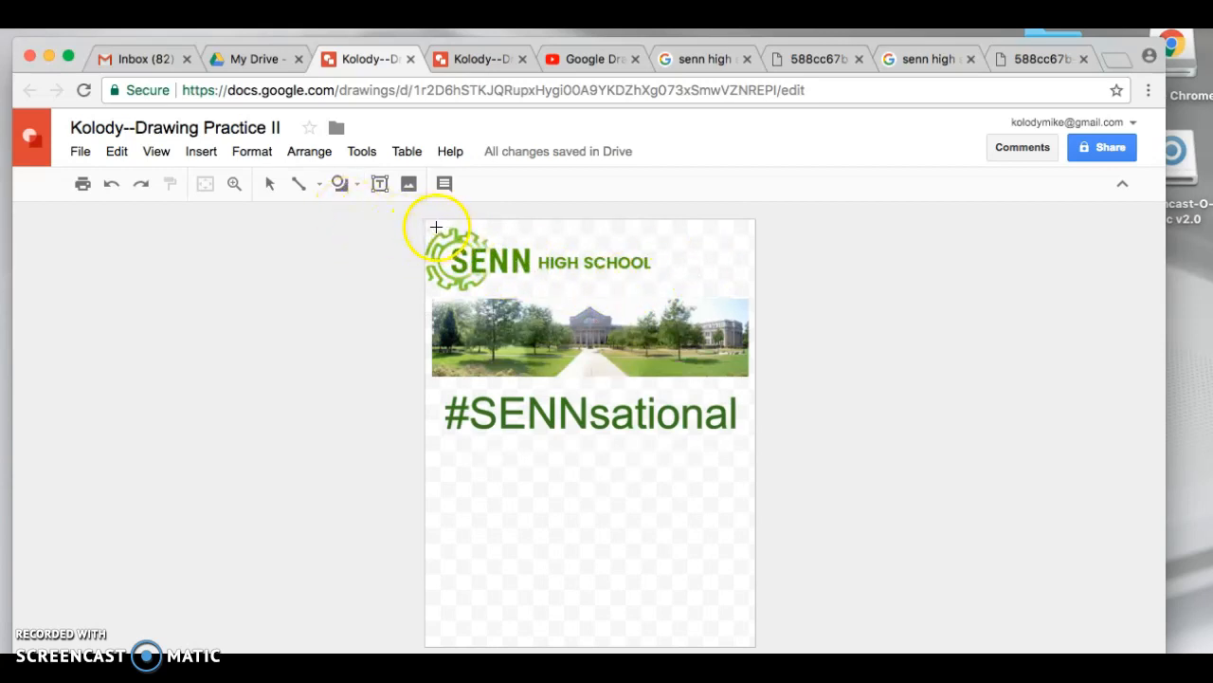
pyautogui.moveTo(437, 228); pyautogui.dragTo(464, 253)
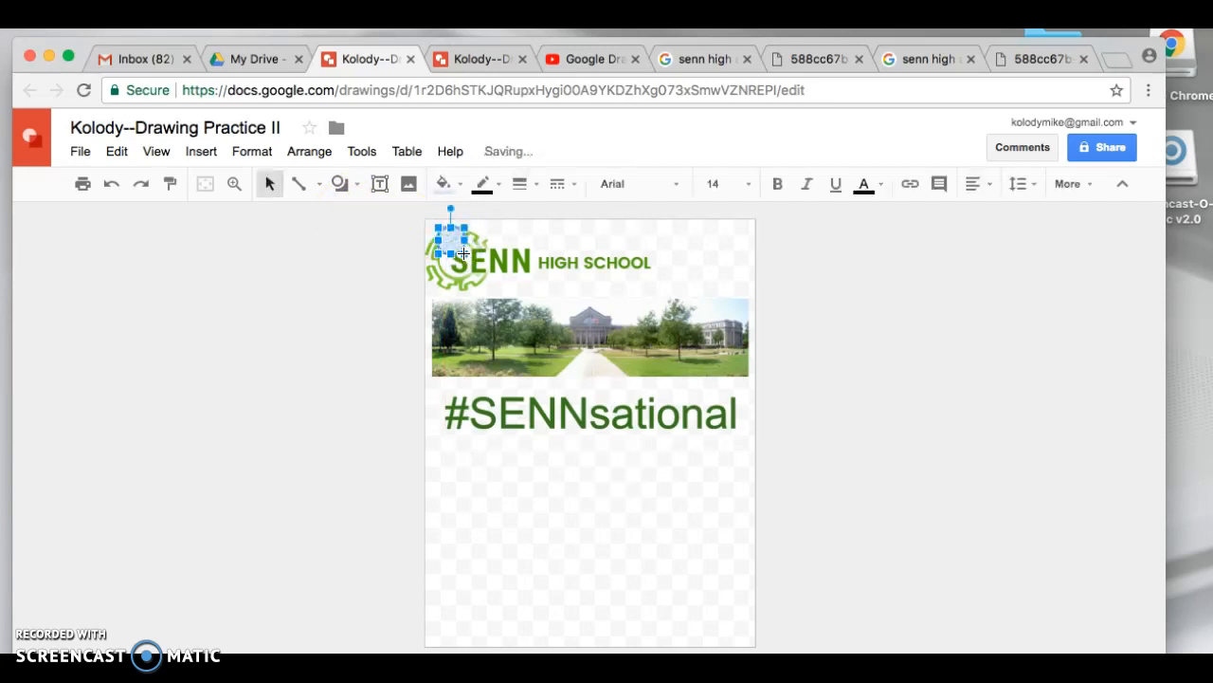
pyautogui.click(460, 186)
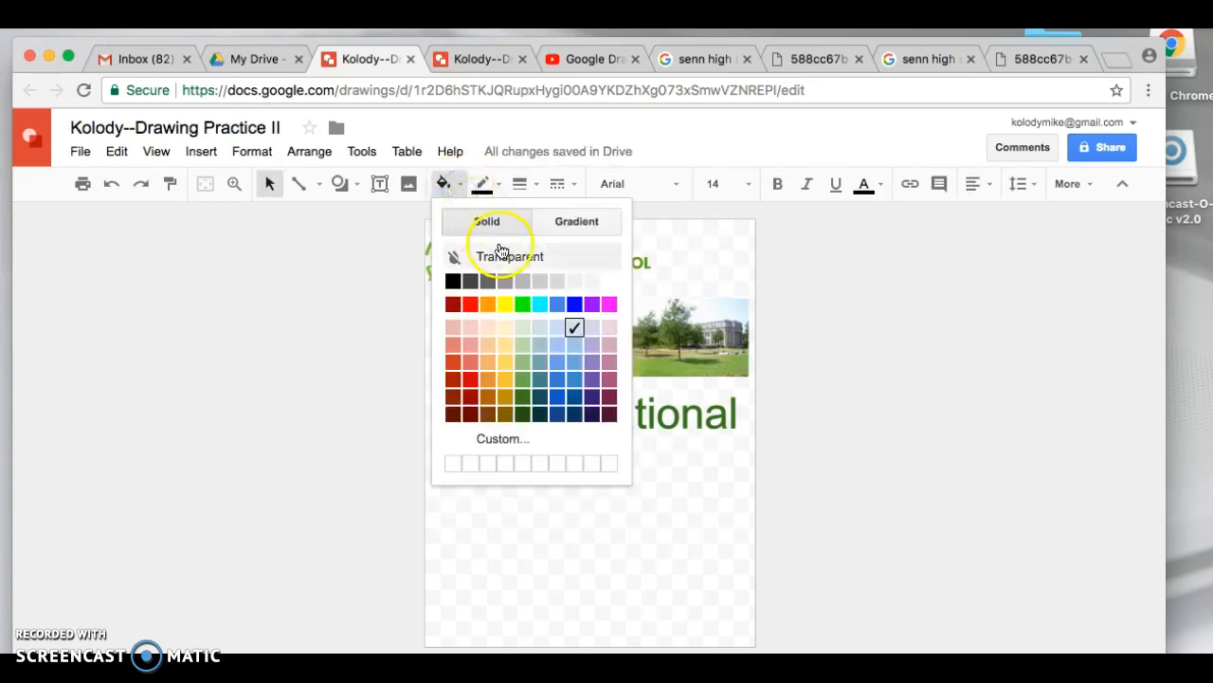
pyautogui.click(610, 281)
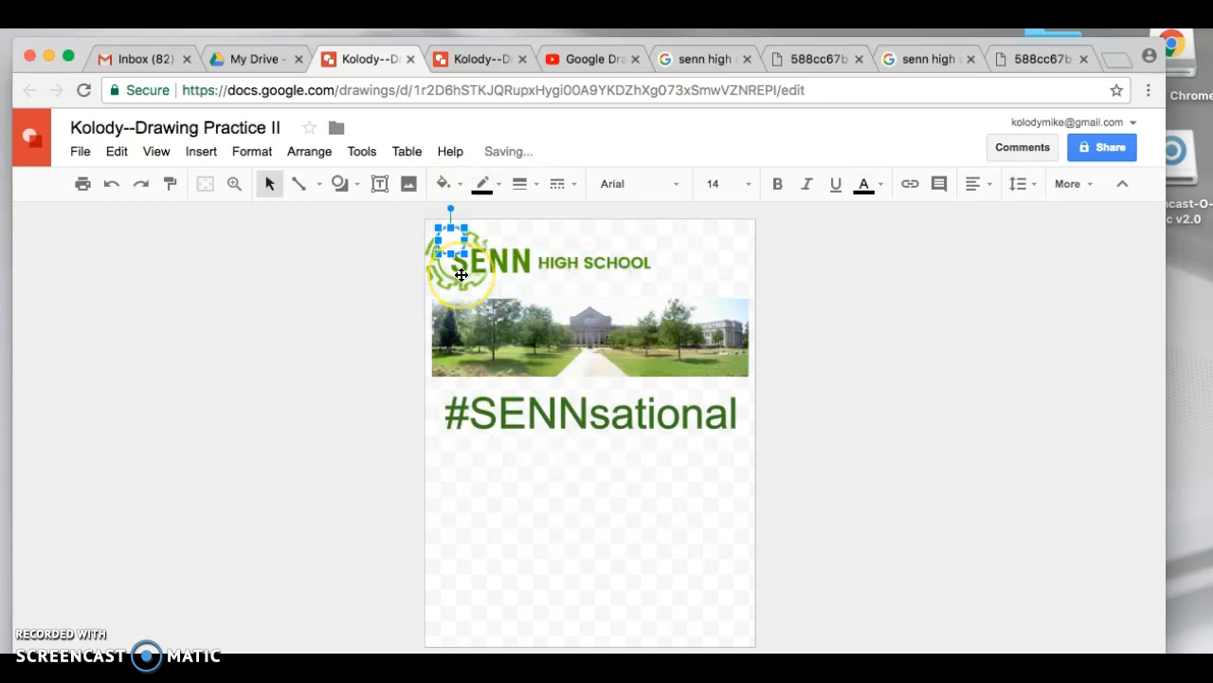
# - Duplicate the white circle repeatedly and scatter the copies in a staggered band across the logo area above the photo
pyautogui.click(450, 246)
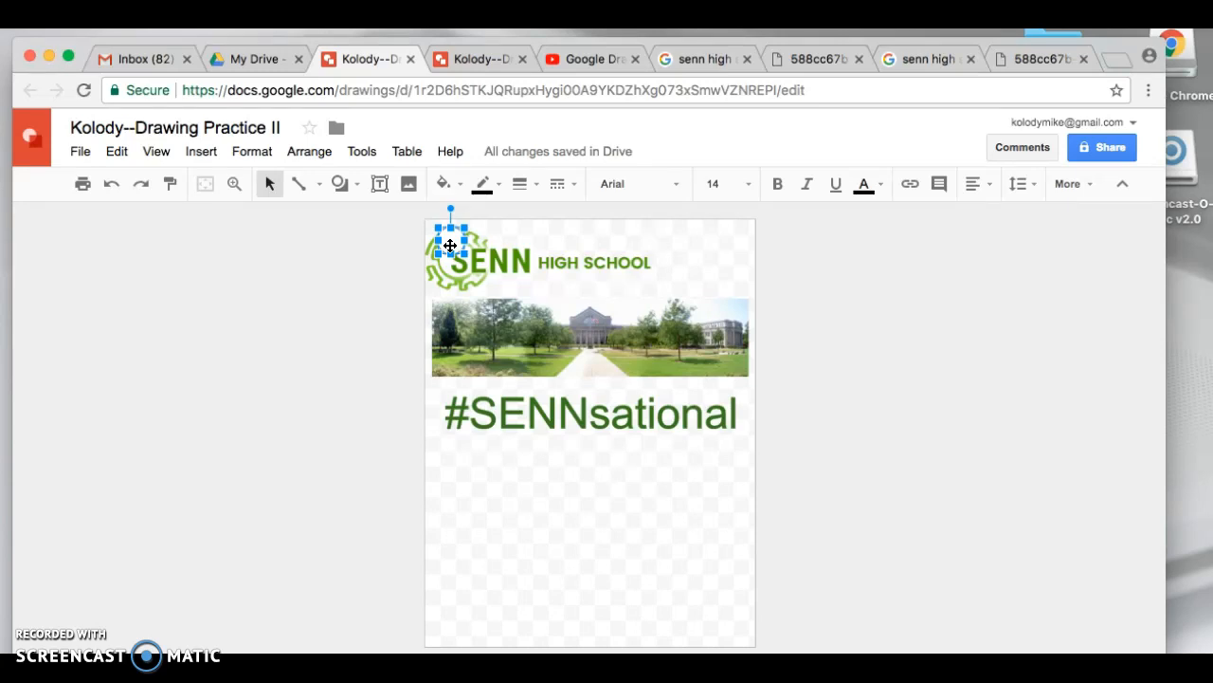
pyautogui.moveTo(451, 244); pyautogui.dragTo(722, 239)
pyautogui.moveTo(721, 244); pyautogui.dragTo(734, 273)
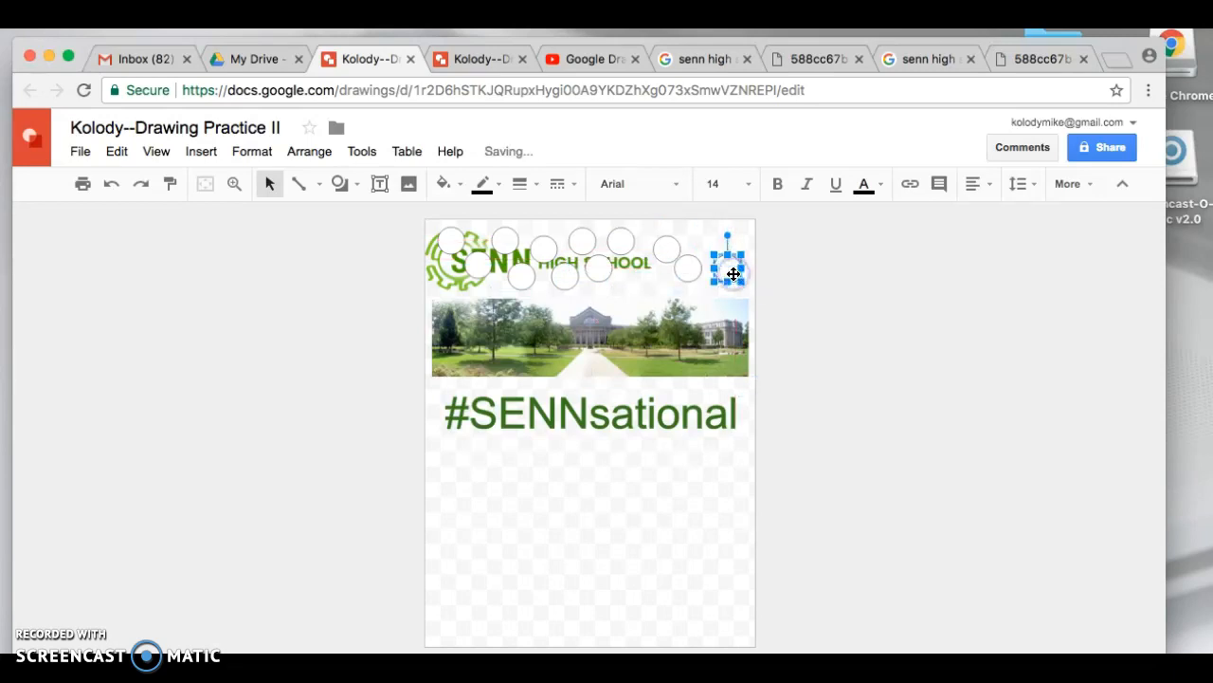
# - Give the page background a light green radial gradient
pyautogui.click(700, 240)
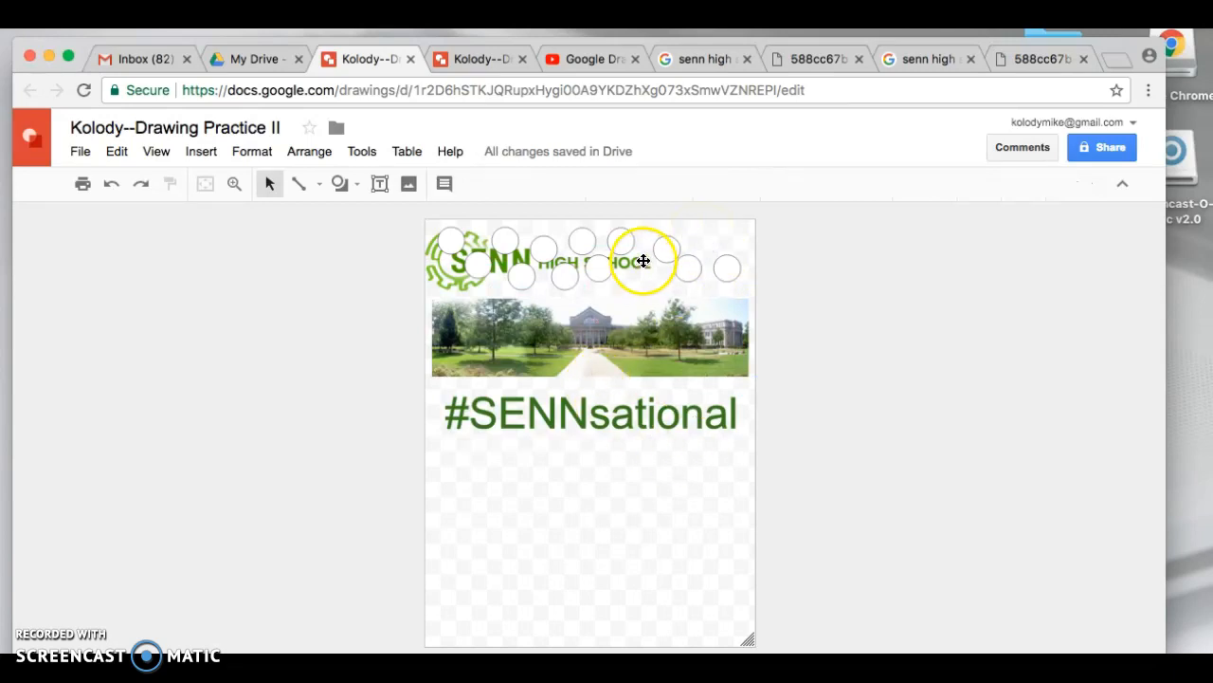
pyautogui.click(590, 461)
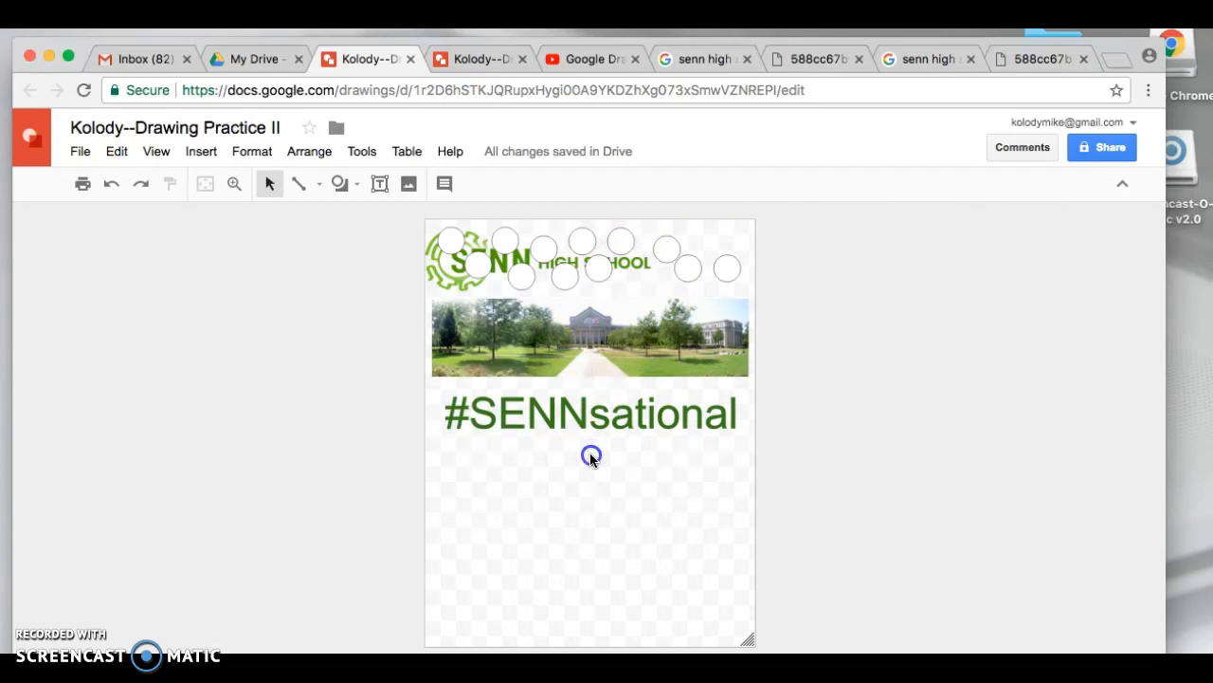
pyautogui.rightClick(590, 458)
pyautogui.moveTo(659, 595)
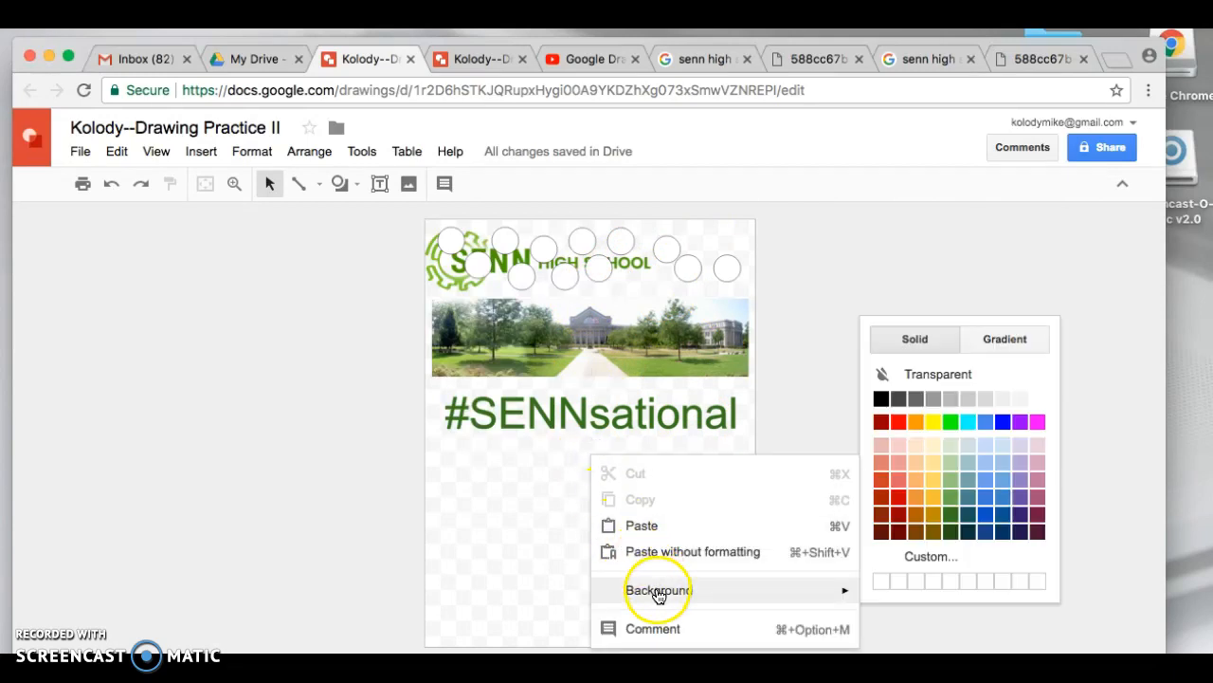
pyautogui.click(1010, 345)
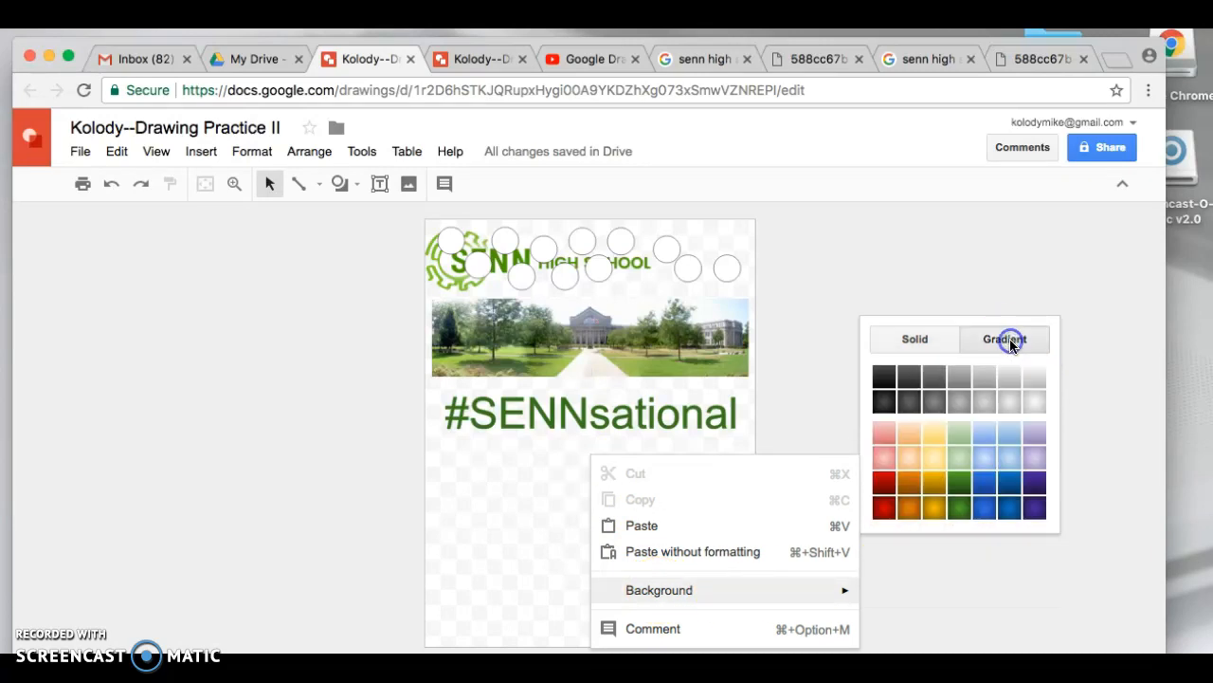
pyautogui.click(959, 461)
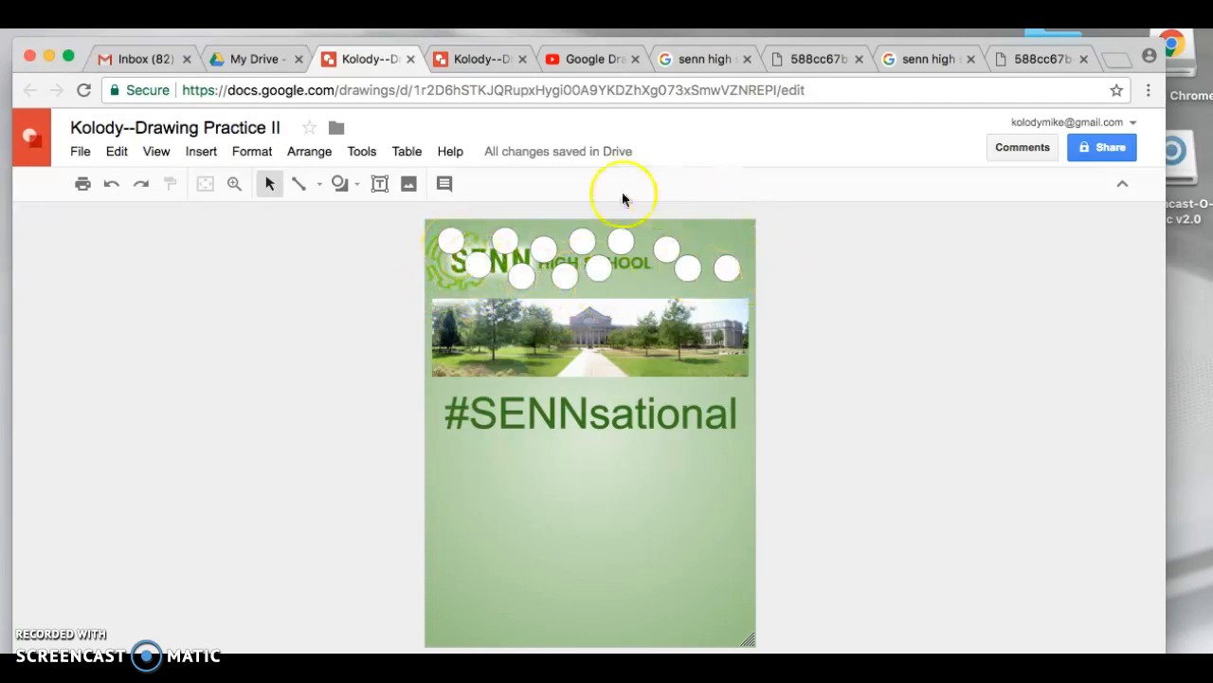
# - Select all the white circles scattered over the logo area and group them into one object
pyautogui.click(456, 245)
pyautogui.keyDown('shift'); pyautogui.click(477, 263); pyautogui.keyUp('shift')
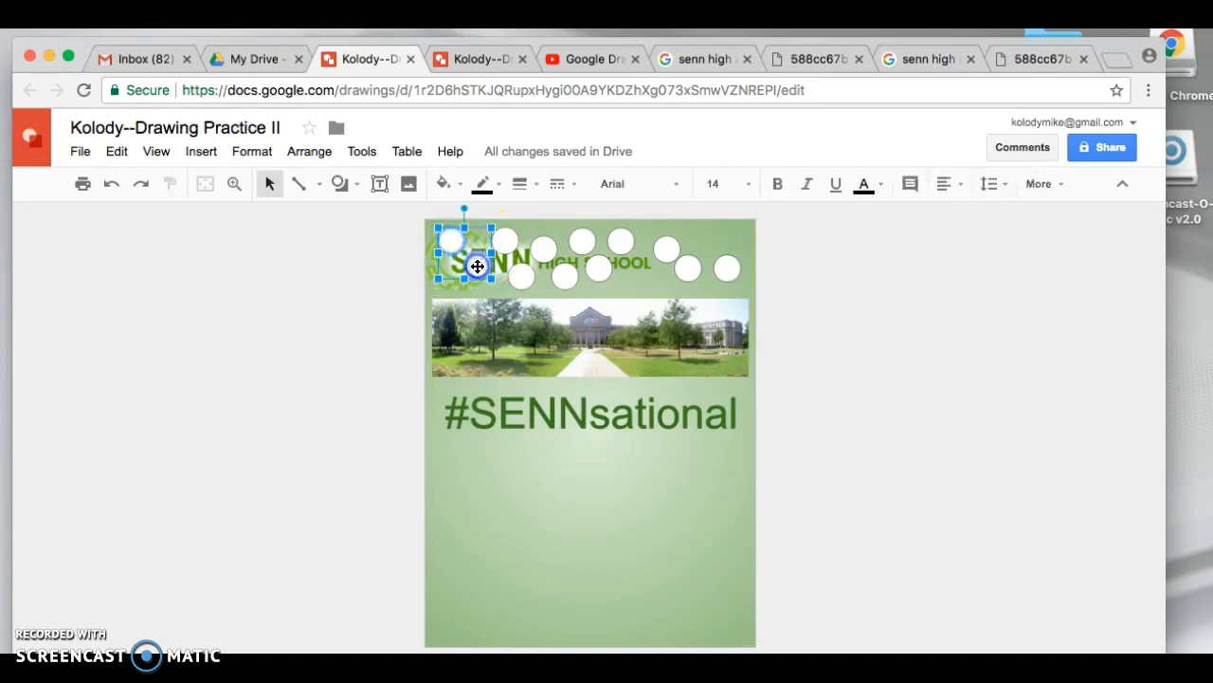
pyautogui.keyDown('shift'); pyautogui.click(514, 248); pyautogui.keyUp('shift')
pyautogui.keyDown('shift'); pyautogui.click(528, 281); pyautogui.keyUp('shift')
pyautogui.keyDown('shift'); pyautogui.click(547, 250); pyautogui.keyUp('shift')
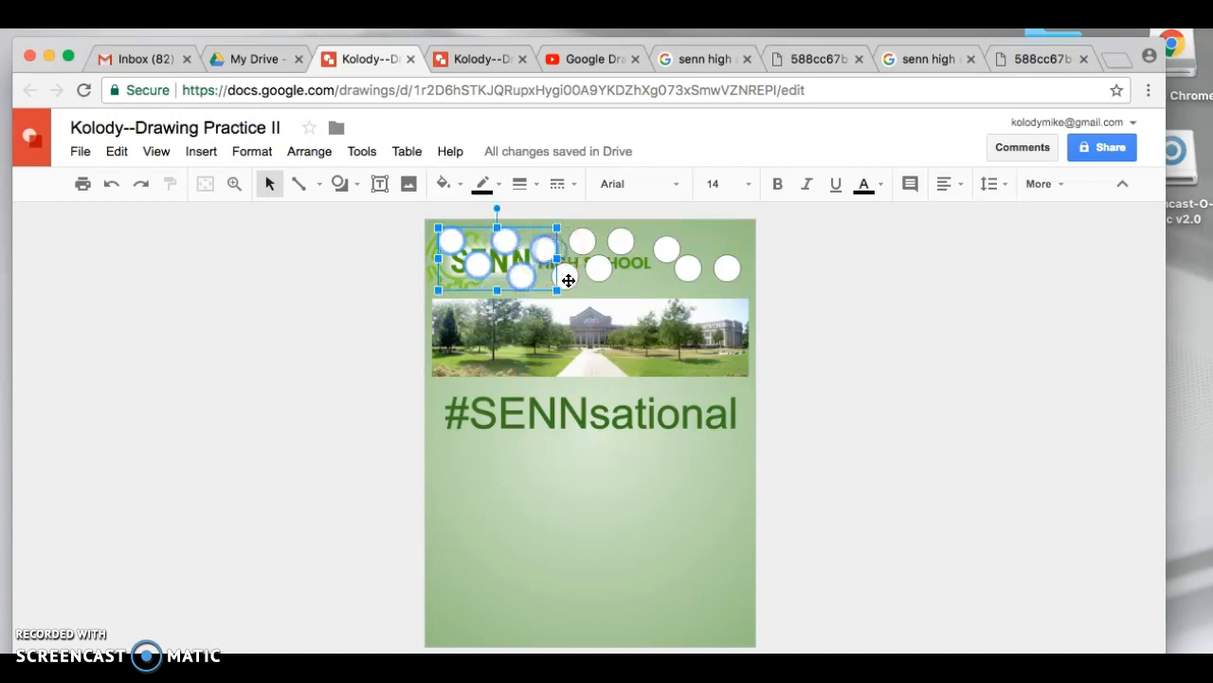
pyautogui.keyDown('shift'); pyautogui.click(567, 279); pyautogui.keyUp('shift')
pyautogui.keyDown('shift'); pyautogui.click(584, 240); pyautogui.keyUp('shift')
pyautogui.keyDown('shift'); pyautogui.click(601, 271); pyautogui.keyUp('shift')
pyautogui.keyDown('shift'); pyautogui.click(625, 242); pyautogui.keyUp('shift')
pyautogui.keyDown('shift'); pyautogui.click(669, 255); pyautogui.keyUp('shift')
pyautogui.keyDown('shift'); pyautogui.click(690, 270); pyautogui.keyUp('shift')
pyautogui.keyDown('shift'); pyautogui.click(724, 270); pyautogui.keyUp('shift')
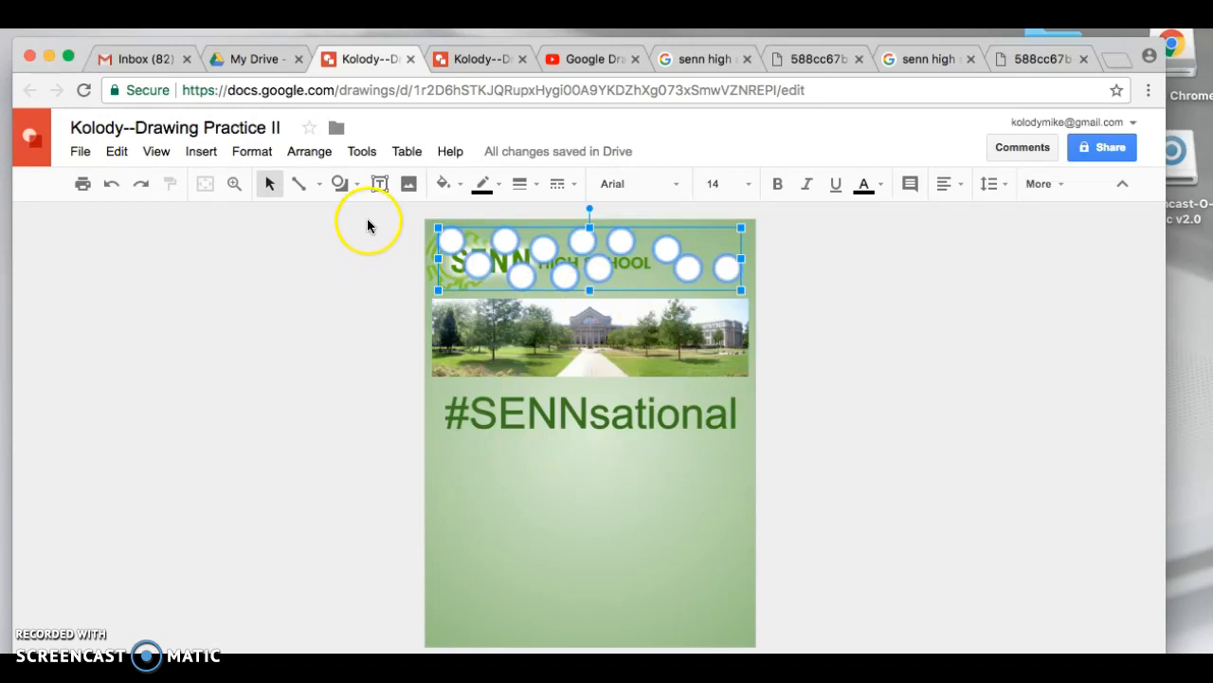
pyautogui.click(313, 154)
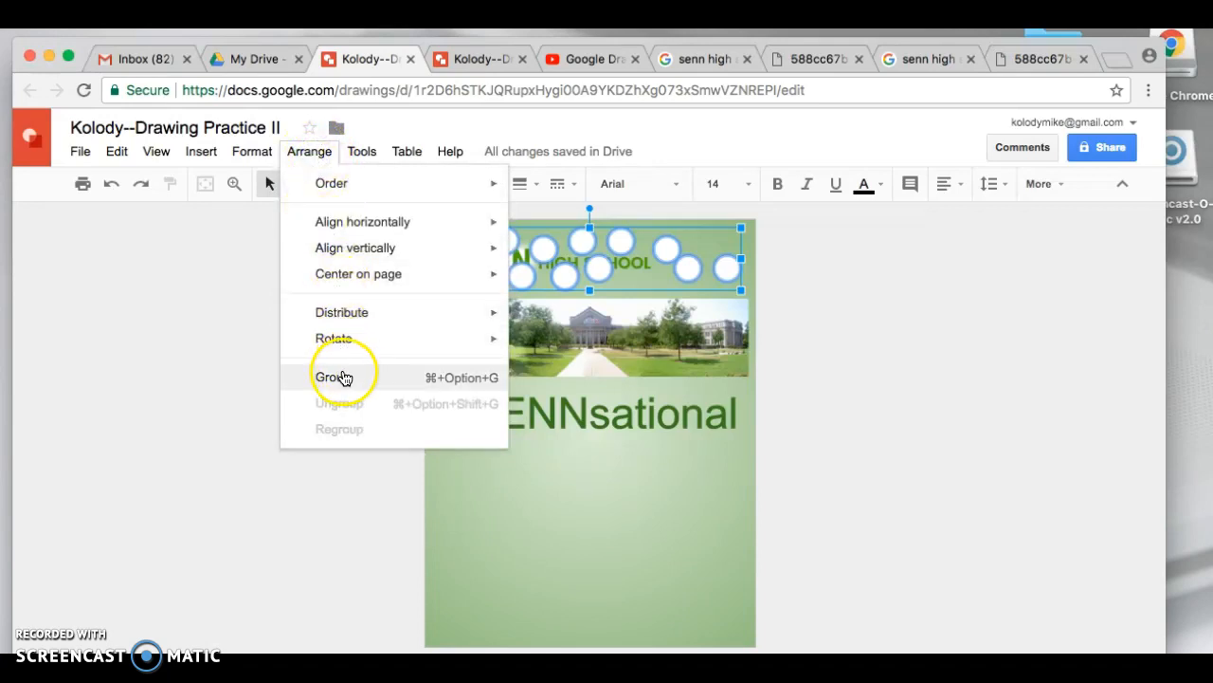
pyautogui.click(343, 377)
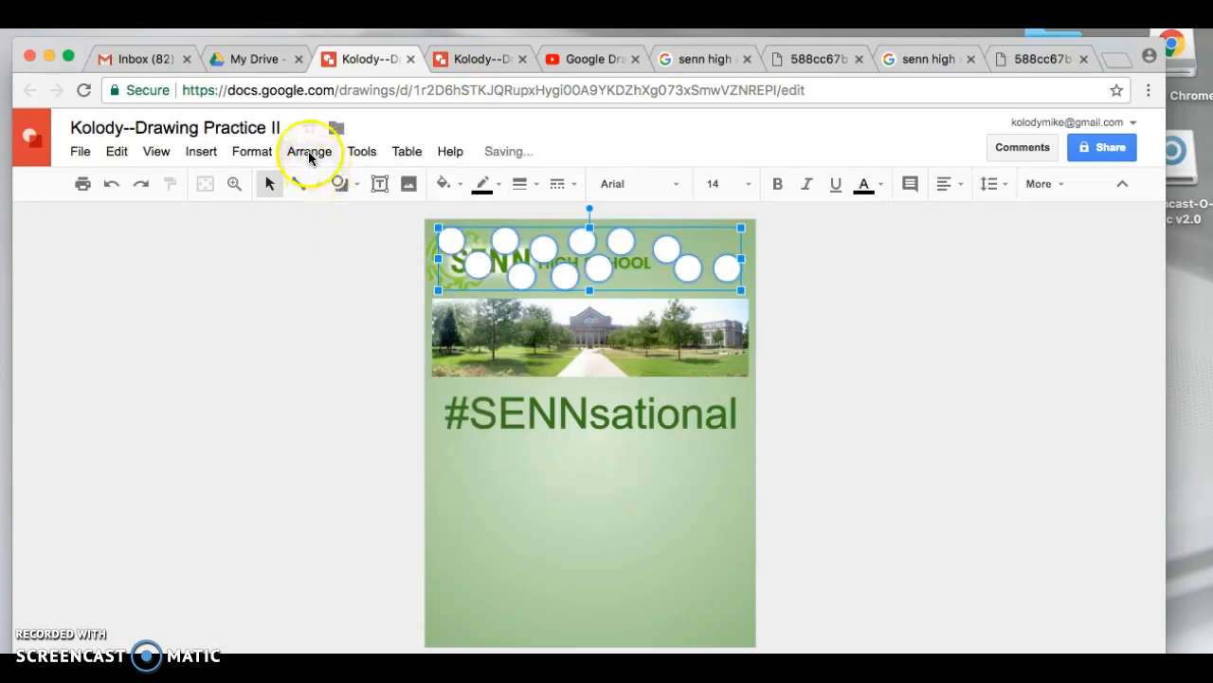
# - Send the grouped white circles to the back so they sit behind the Senn High School logo
pyautogui.click(309, 153)
pyautogui.moveTo(332, 195)
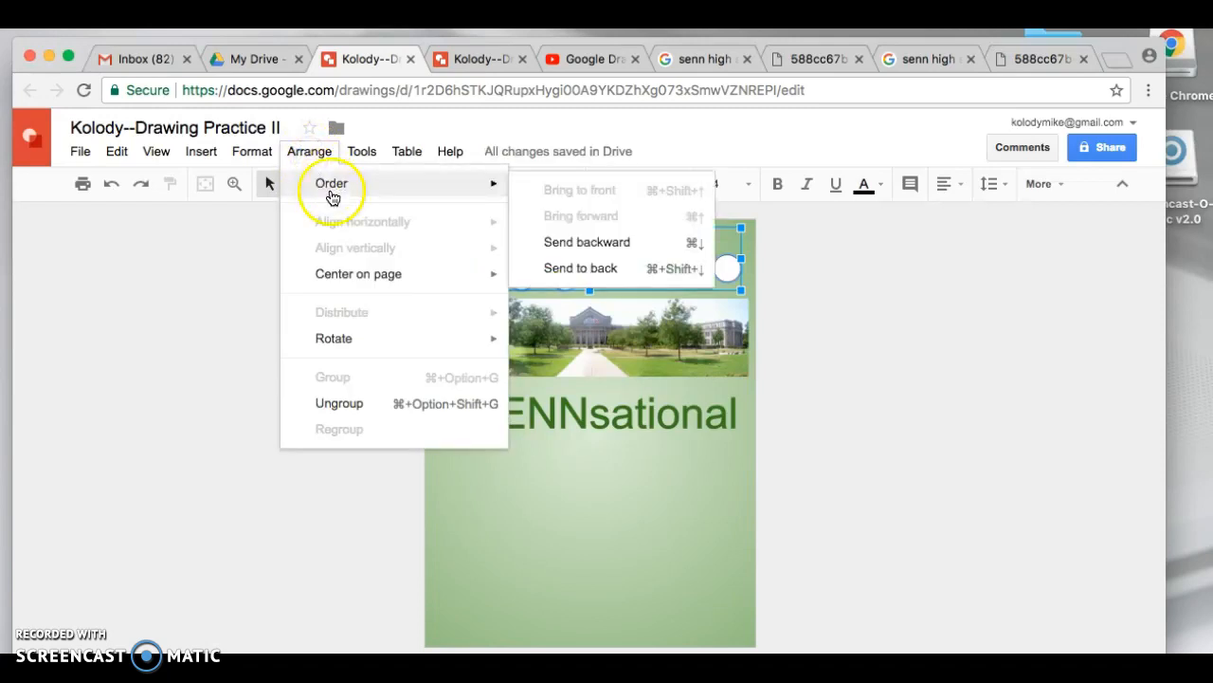
pyautogui.click(578, 270)
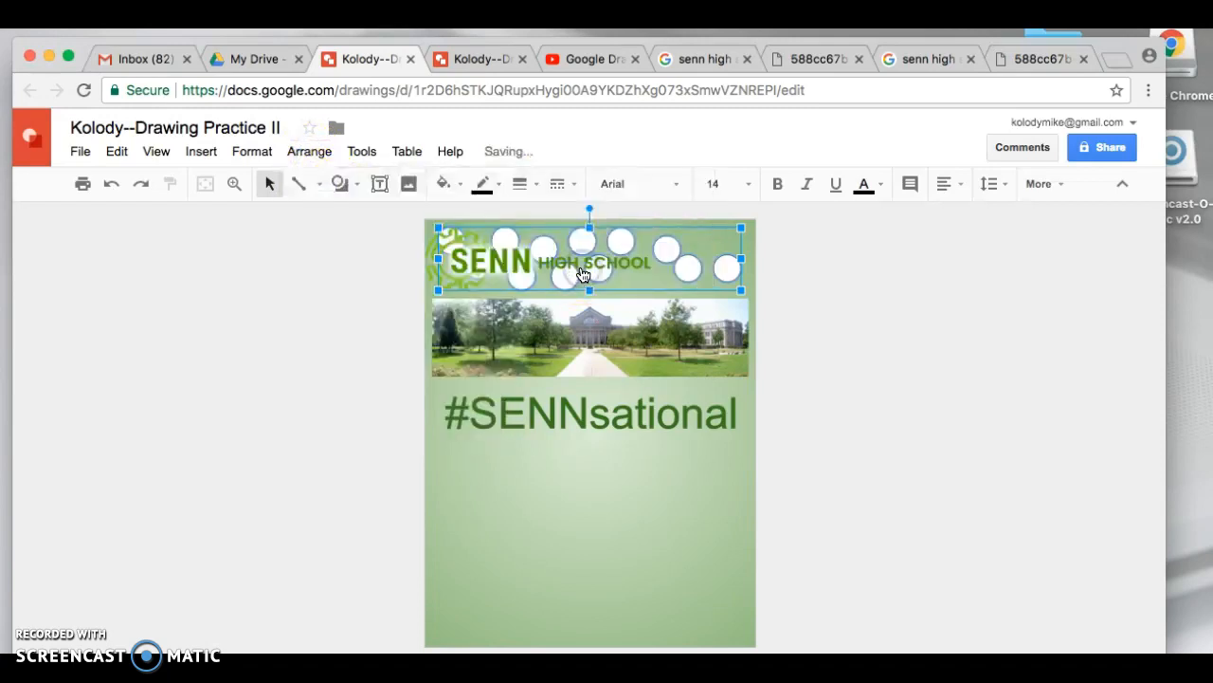
pyautogui.click(629, 468)
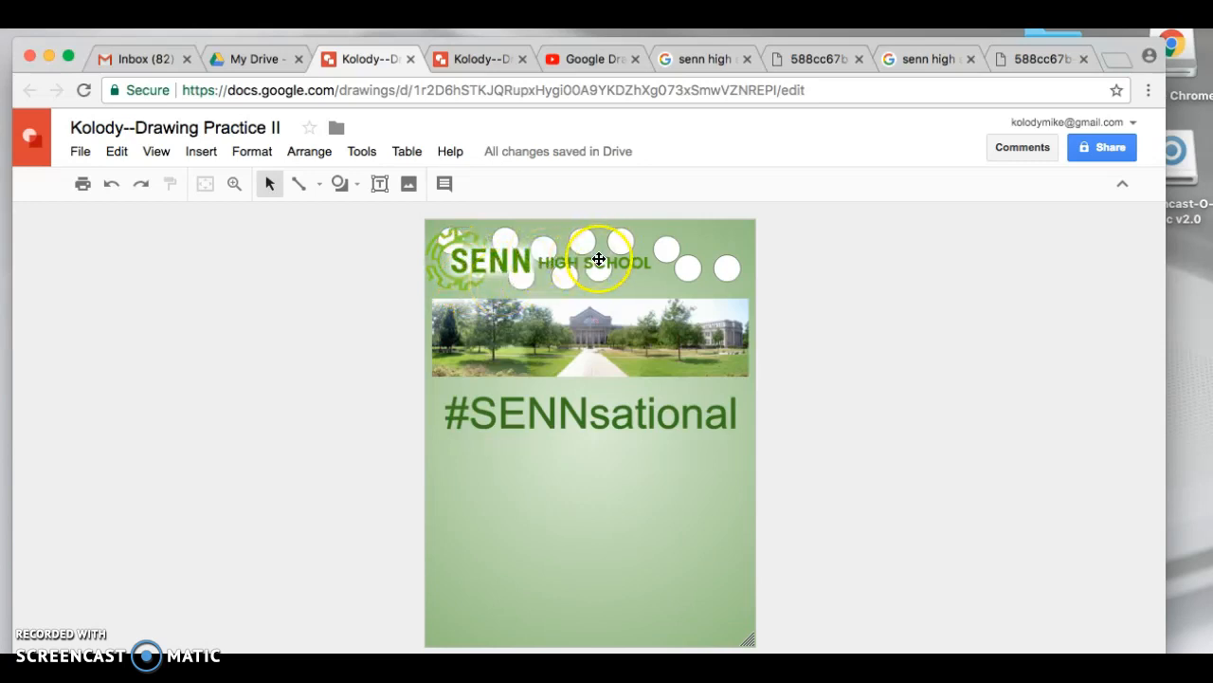
pyautogui.click(319, 153)
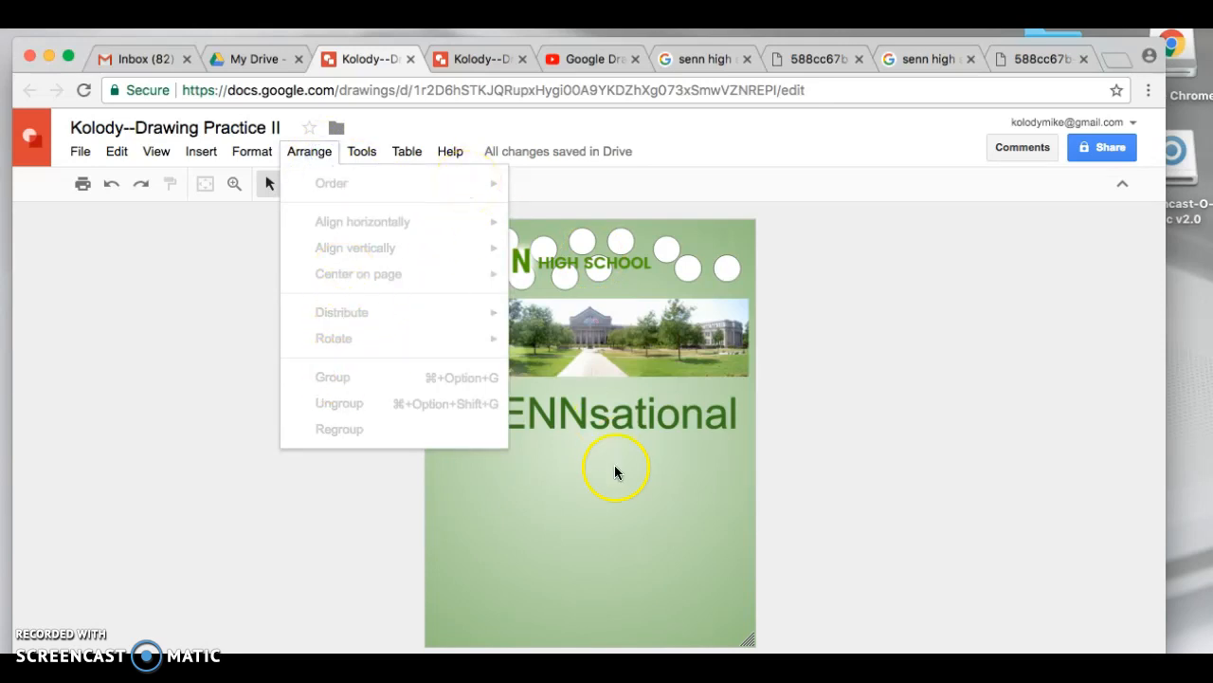
pyautogui.click(616, 515)
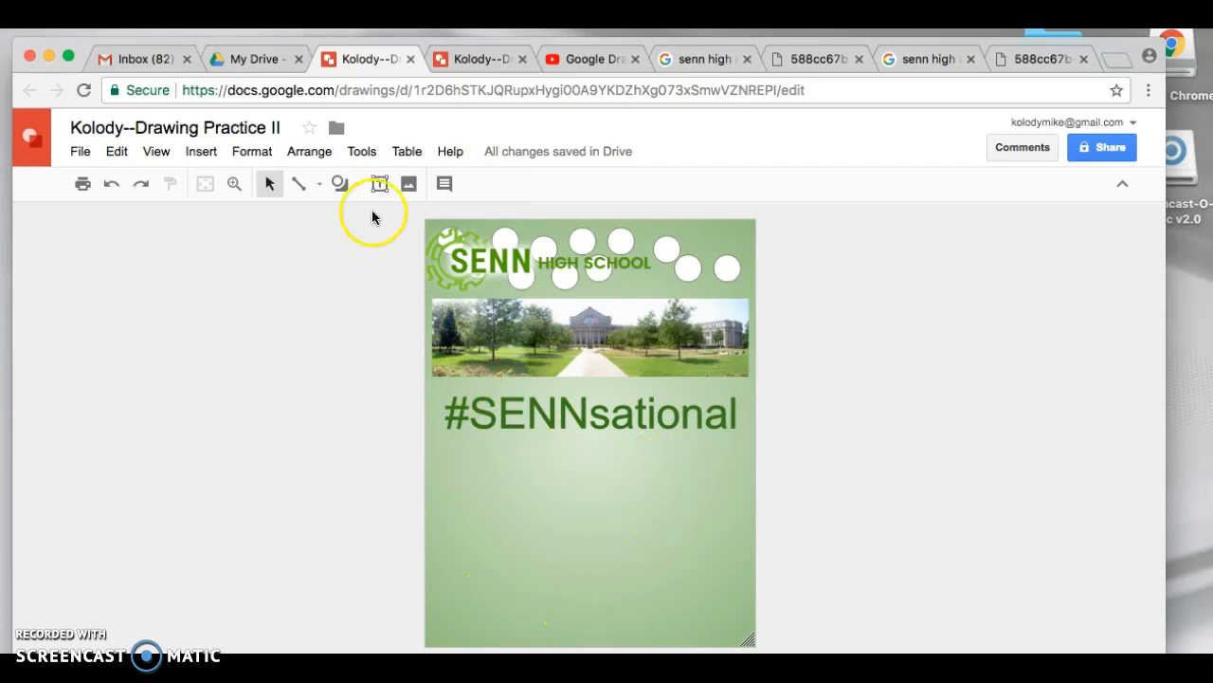
# - Draw a large circle centred horizontally below the "#SENNsational" word art, filling most of the height down to the page's lower edge
pyautogui.click(355, 190)
pyautogui.moveTo(374, 217)
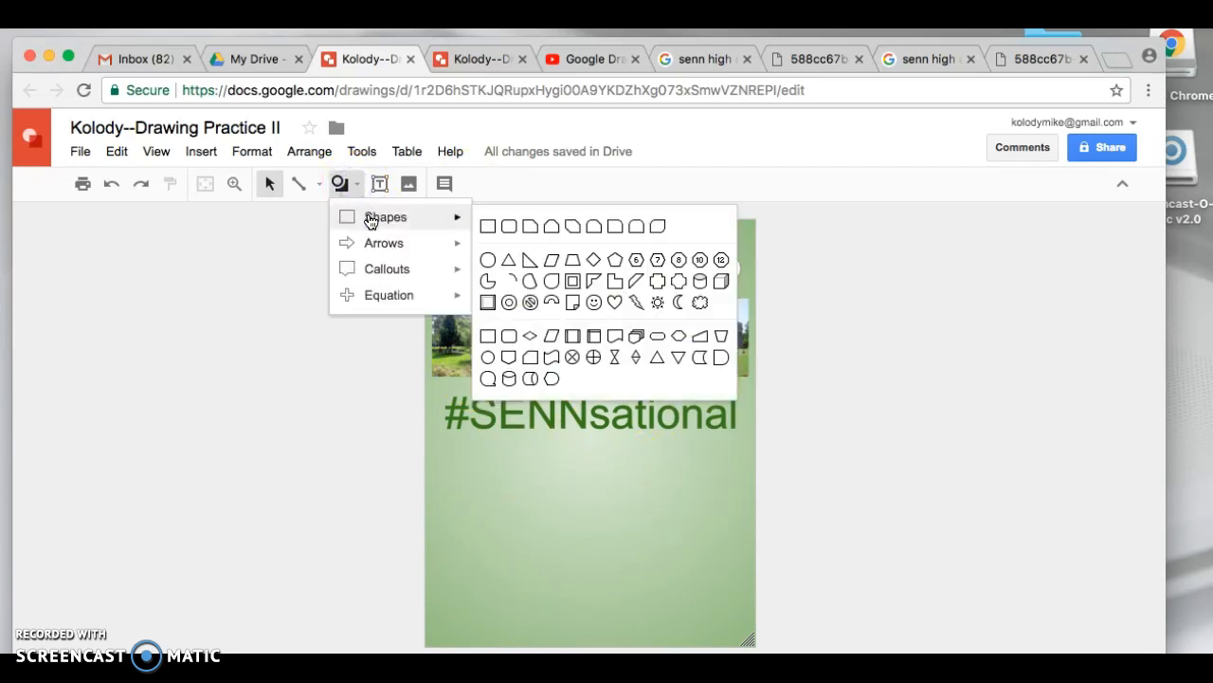
pyautogui.click(487, 258)
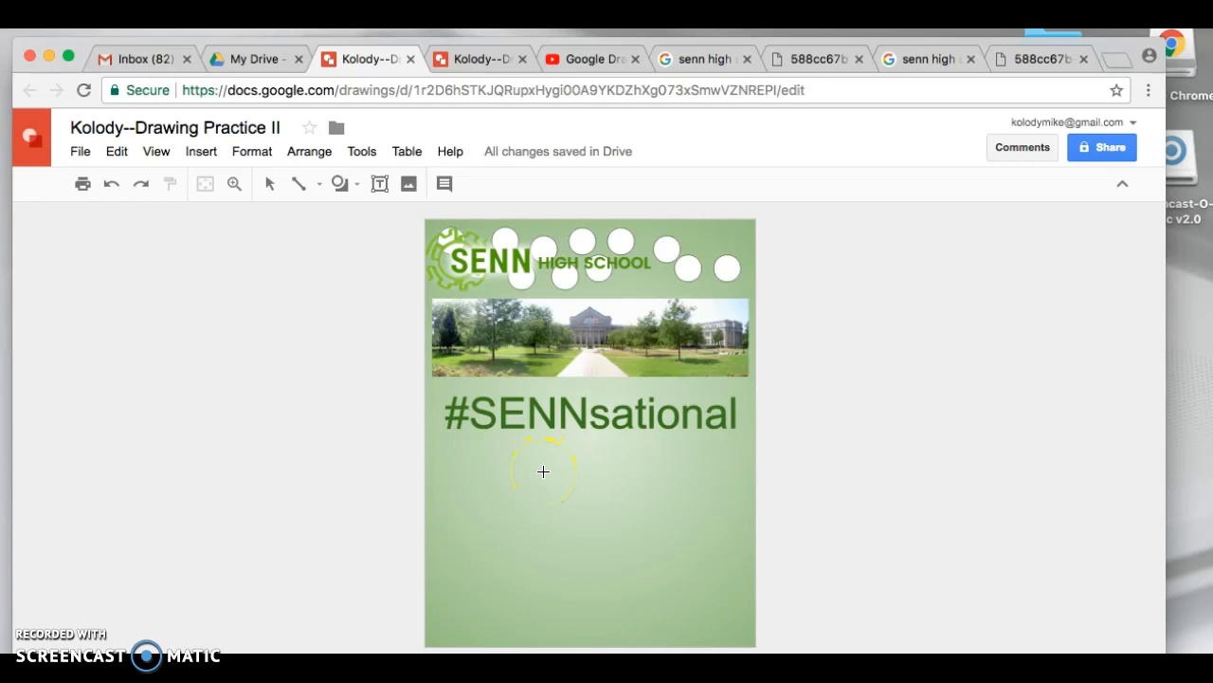
pyautogui.moveTo(536, 471); pyautogui.dragTo(709, 643)
pyautogui.click(626, 526)
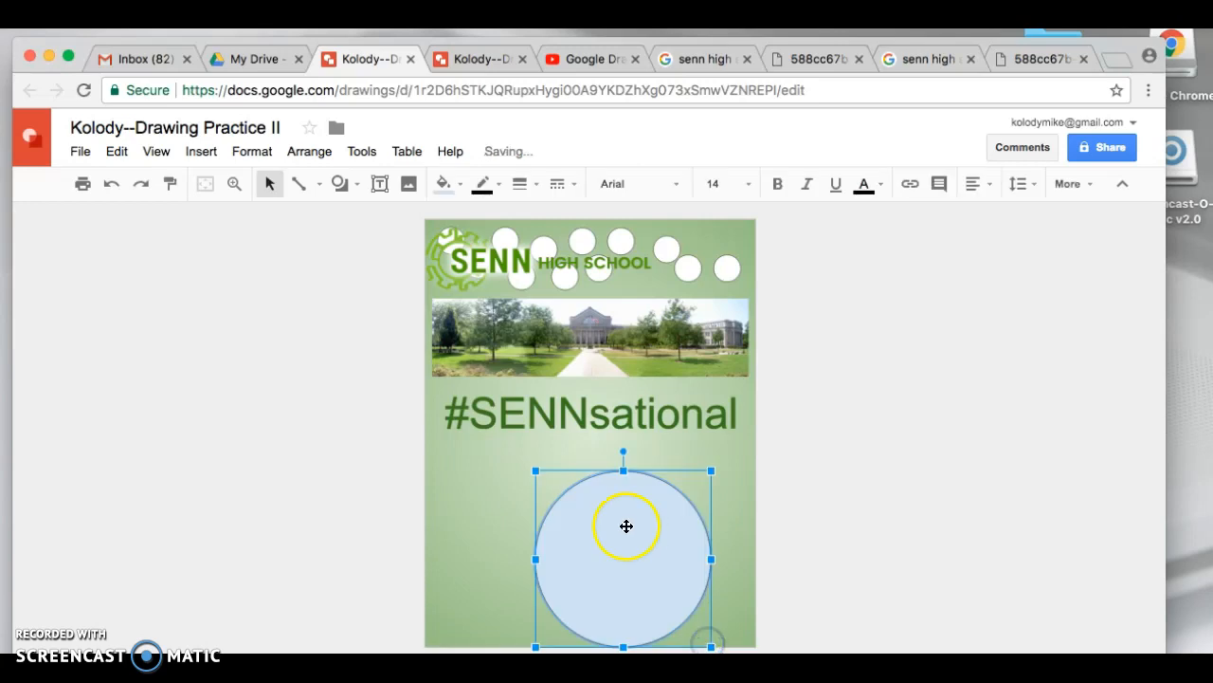
pyautogui.moveTo(593, 501); pyautogui.dragTo(571, 479)
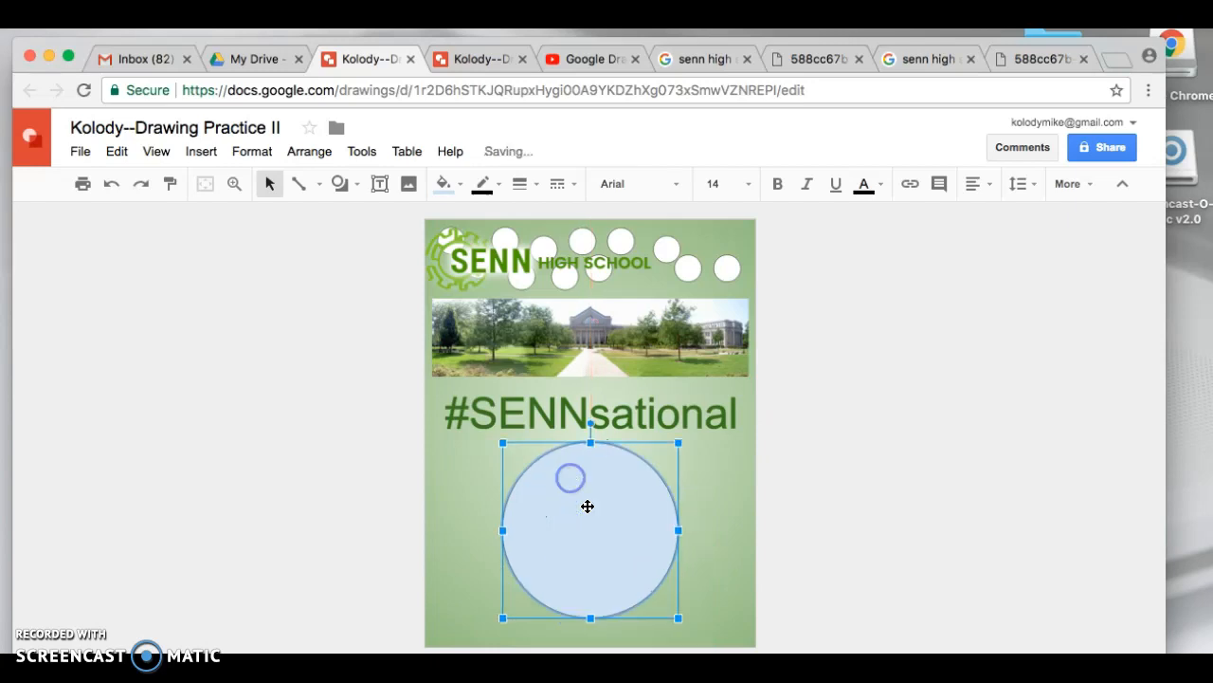
pyautogui.moveTo(679, 620); pyautogui.dragTo(699, 638)
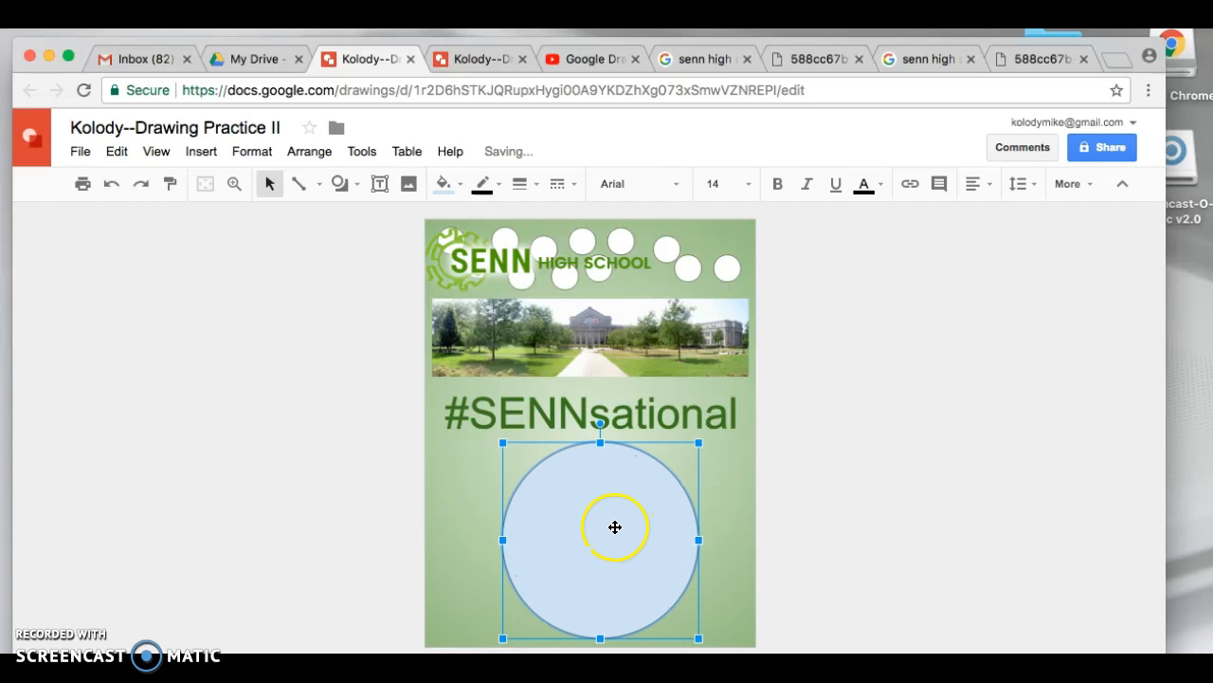
pyautogui.moveTo(615, 527); pyautogui.dragTo(605, 526)
pyautogui.click(729, 520)
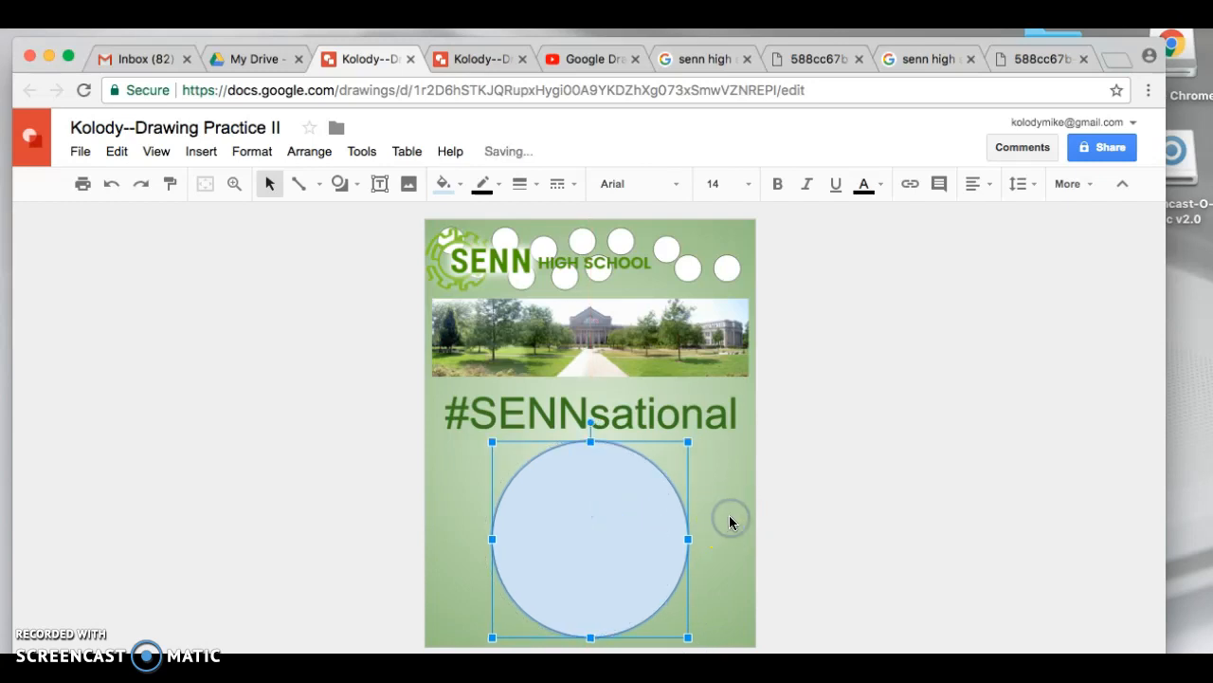
pyautogui.click(355, 191)
pyautogui.moveTo(361, 217)
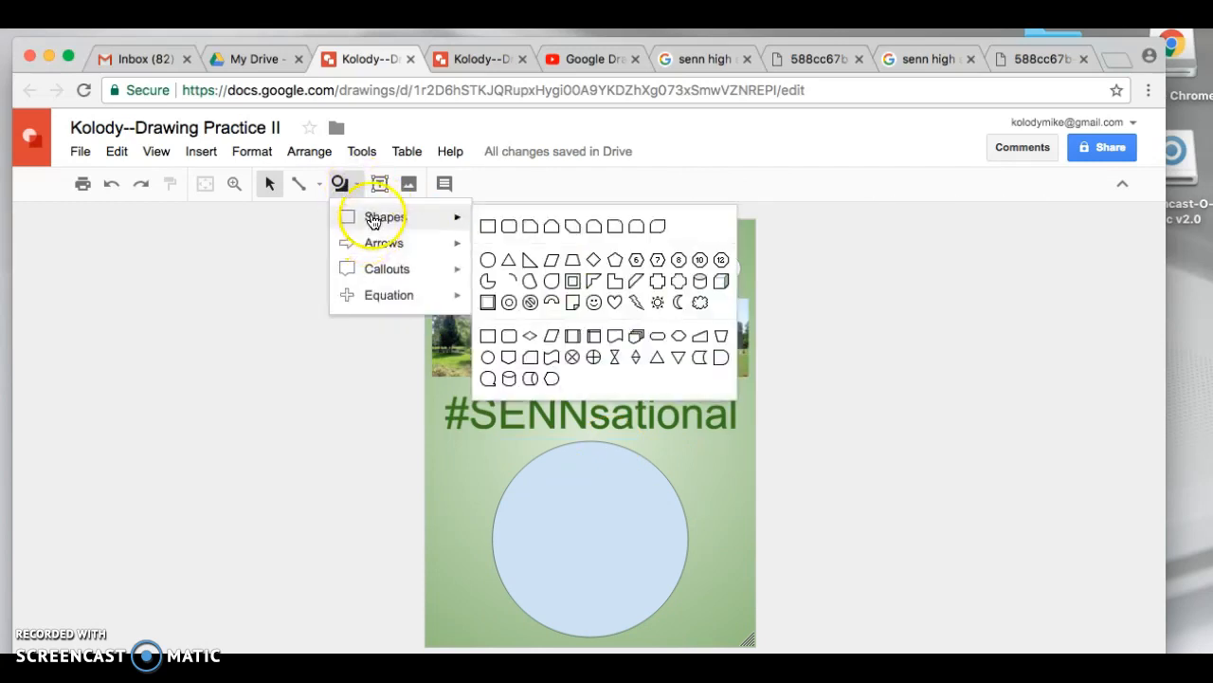
pyautogui.click(510, 301)
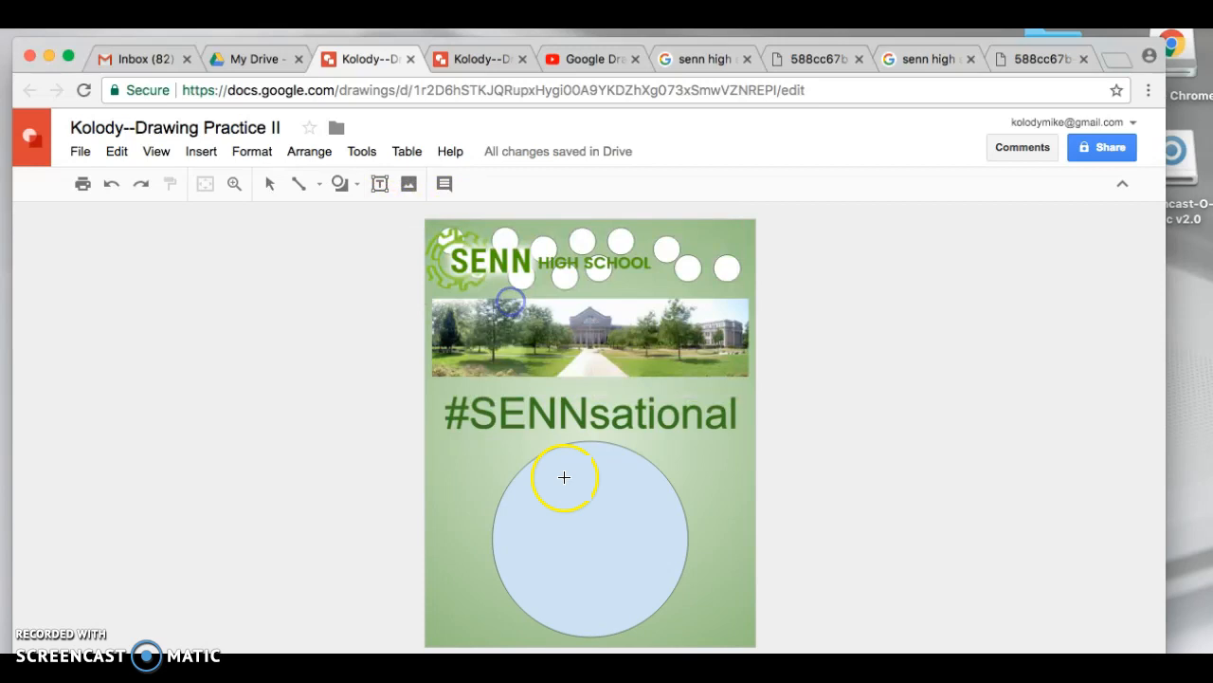
pyautogui.moveTo(527, 487); pyautogui.dragTo(675, 644)
pyautogui.click(621, 564)
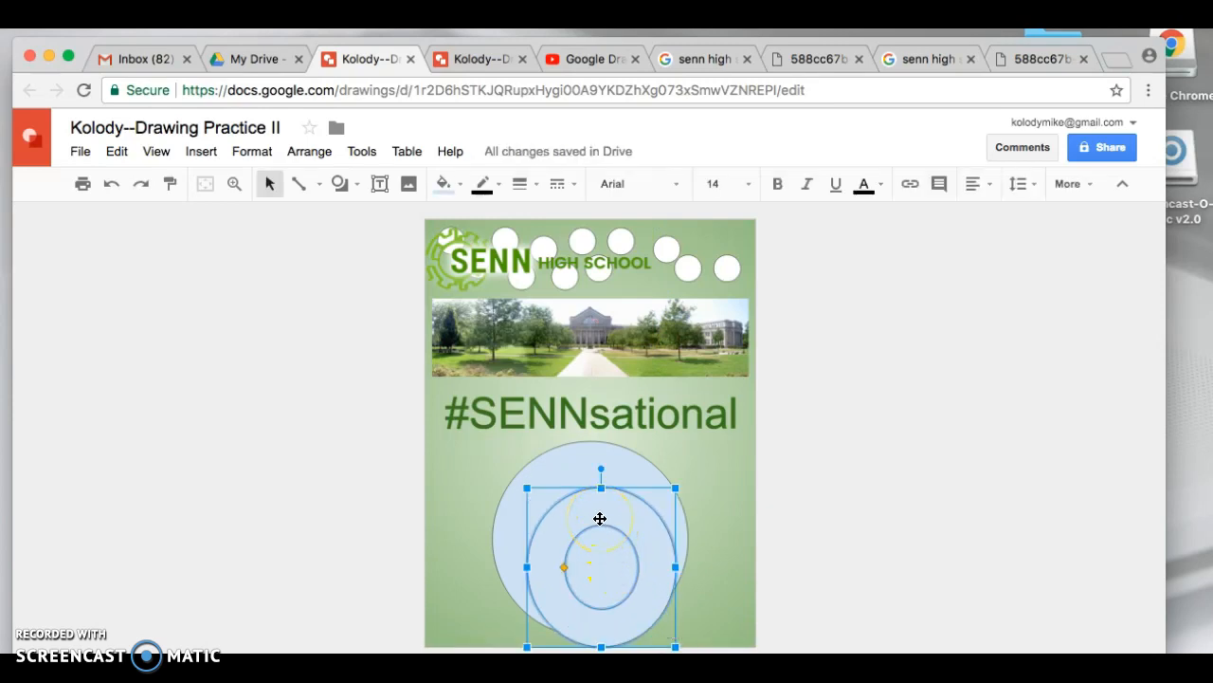
pyautogui.press('Delete')
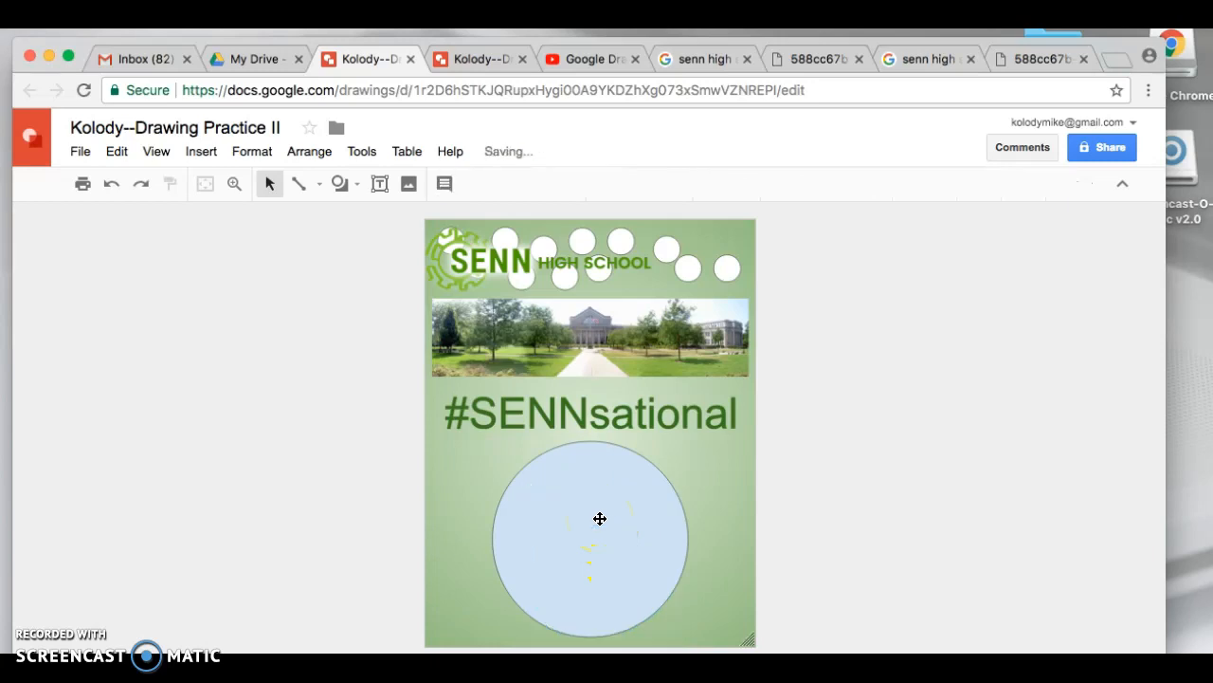
# - Draw a perfectly round donut shape concentric with the large circle and enlarge it to just inside the circle's edge
pyautogui.click(357, 186)
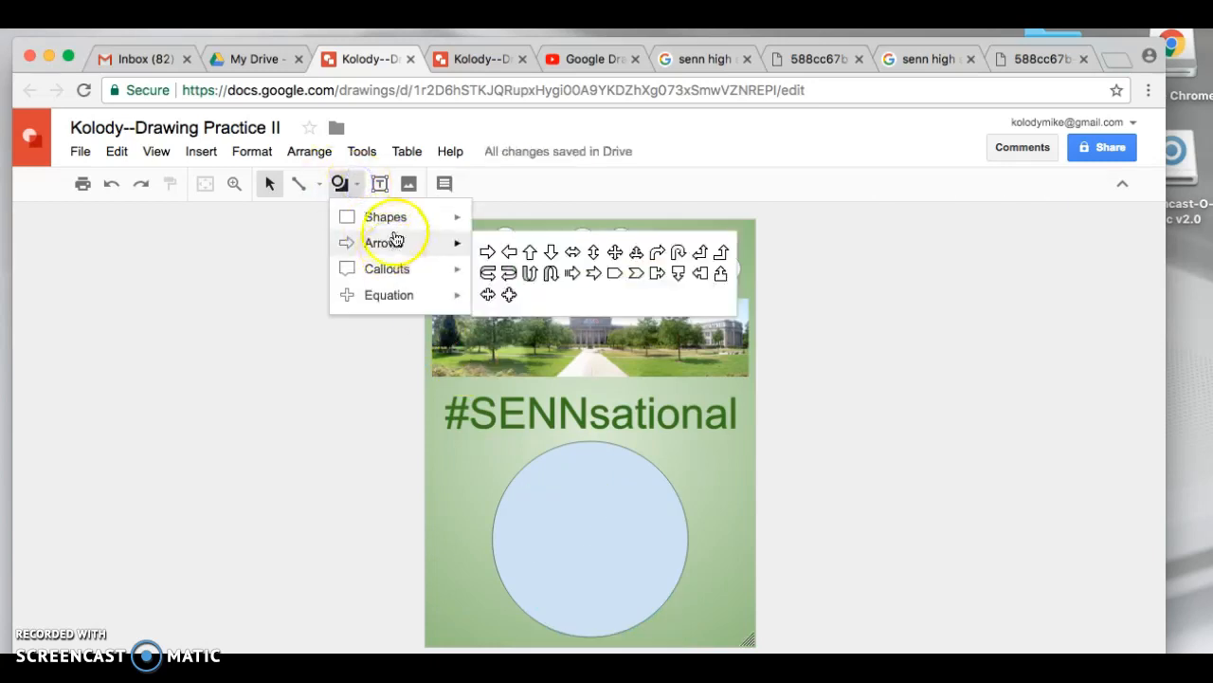
pyautogui.moveTo(403, 224)
pyautogui.click(509, 301)
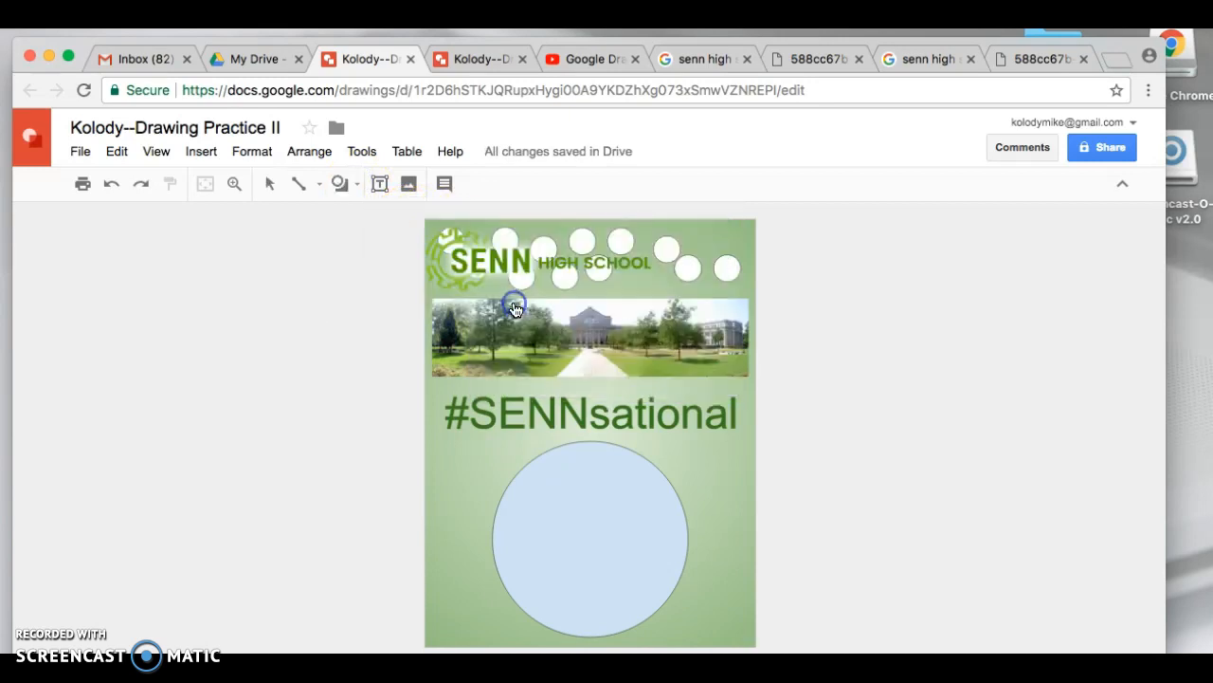
pyautogui.moveTo(527, 481); pyautogui.dragTo(646, 618)
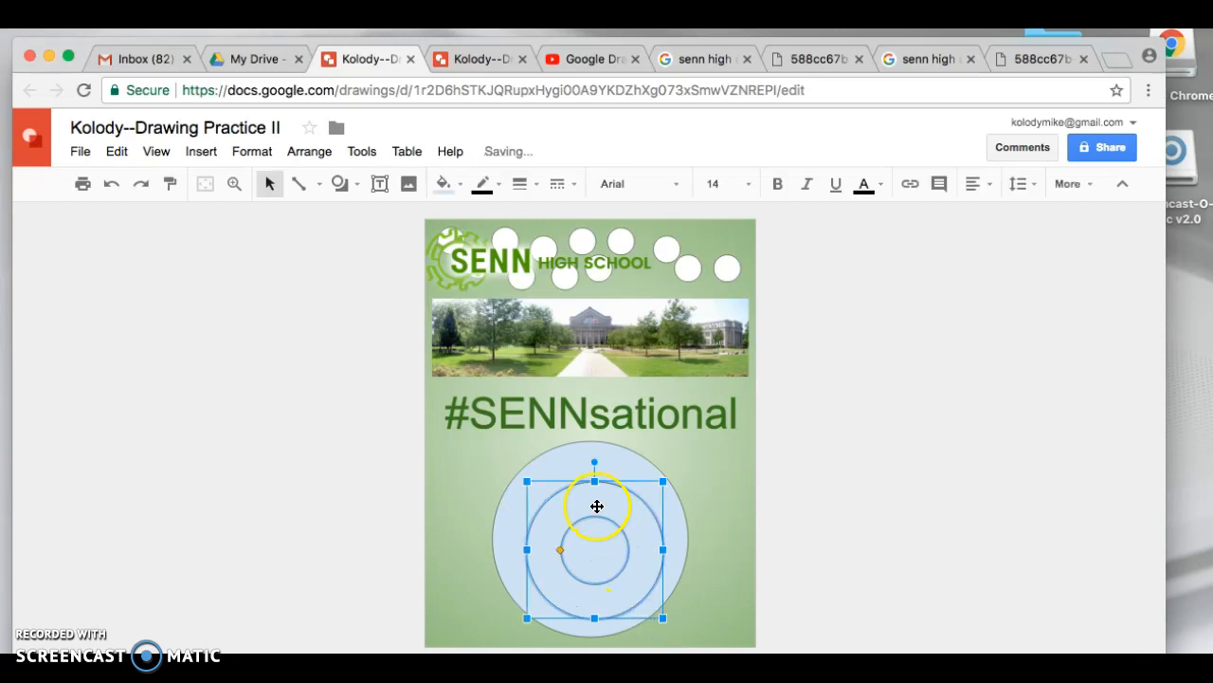
pyautogui.moveTo(595, 501); pyautogui.dragTo(594, 495)
pyautogui.click(545, 543)
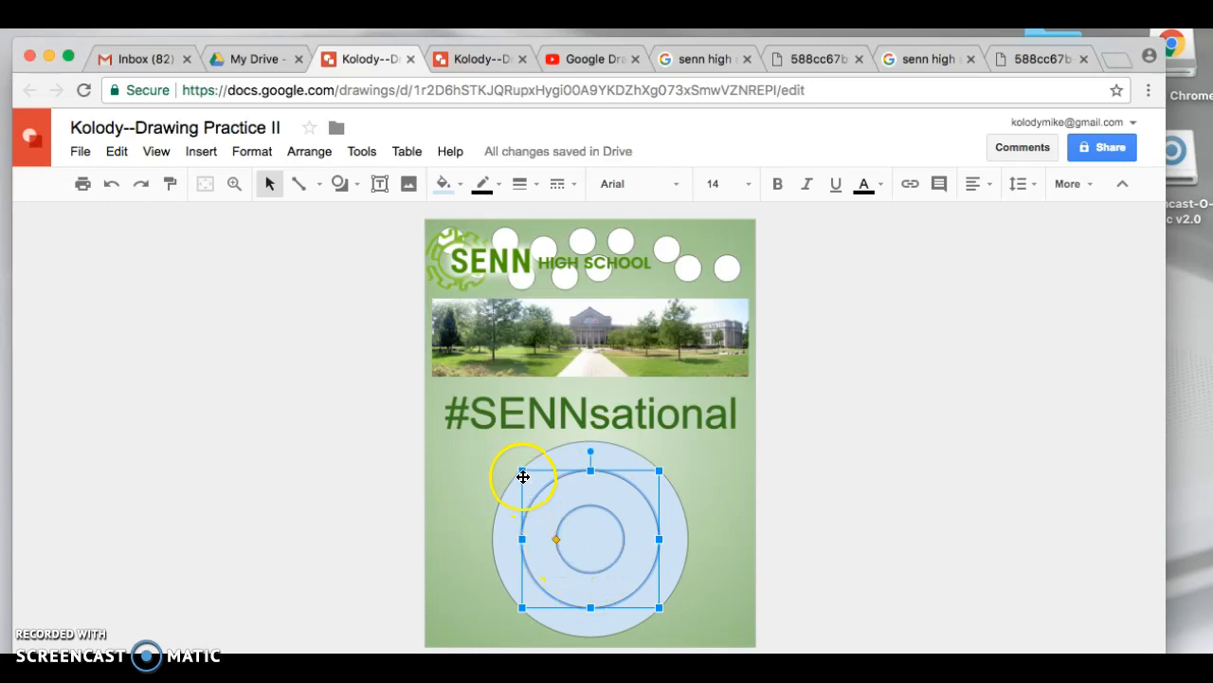
pyautogui.moveTo(521, 470); pyautogui.dragTo(504, 454)
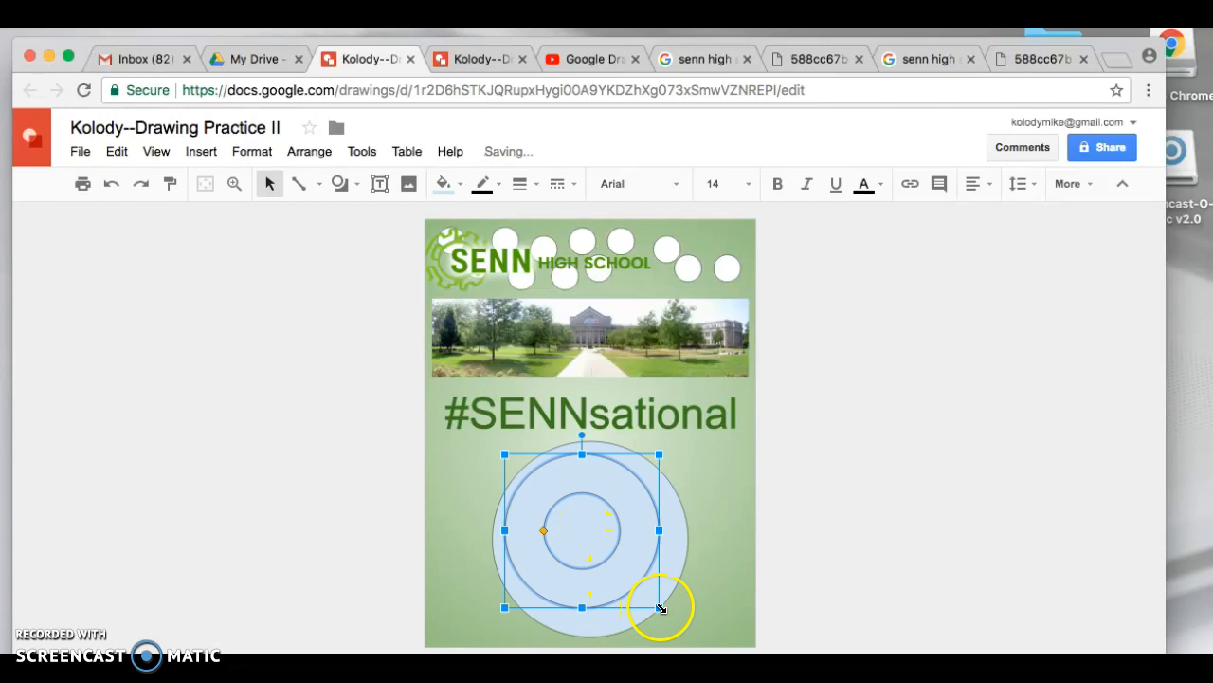
pyautogui.moveTo(660, 606); pyautogui.dragTo(673, 626)
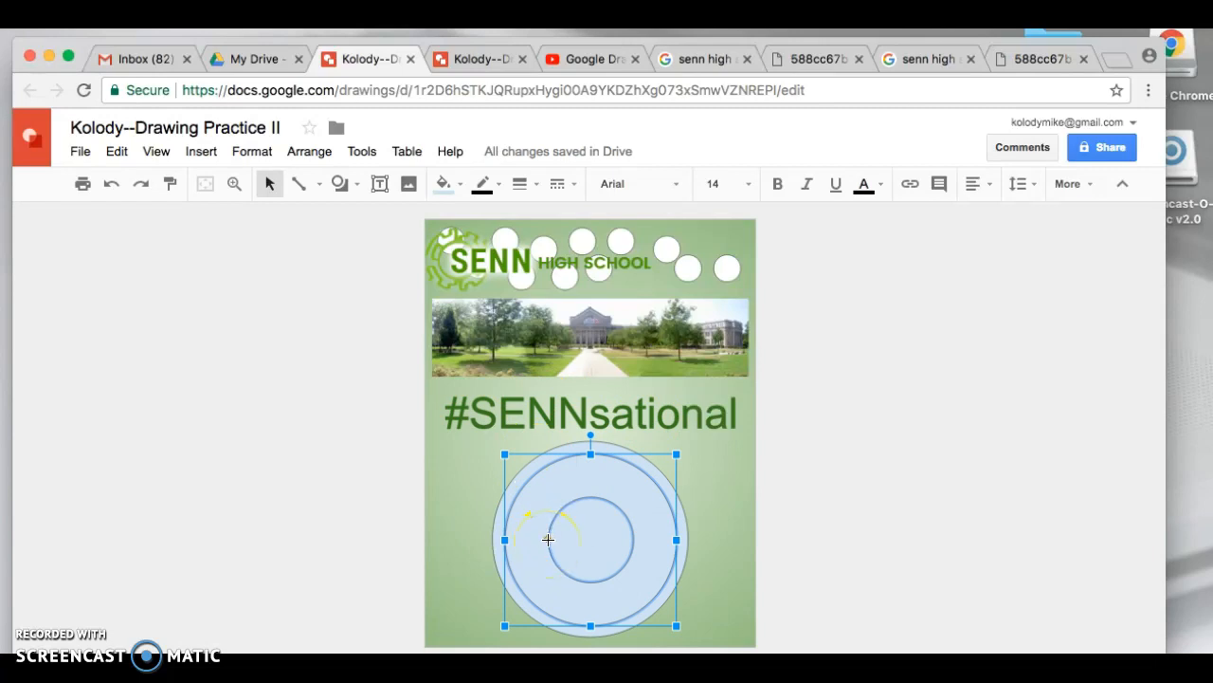
# - Widen the donut's hole until only a thin ring remains and fill the ring with the darkest solid green
pyautogui.moveTo(547, 543)
pyautogui.mouseDown()
pyautogui.moveTo(537, 539)
pyautogui.moveTo(548, 546)
pyautogui.mouseUp()
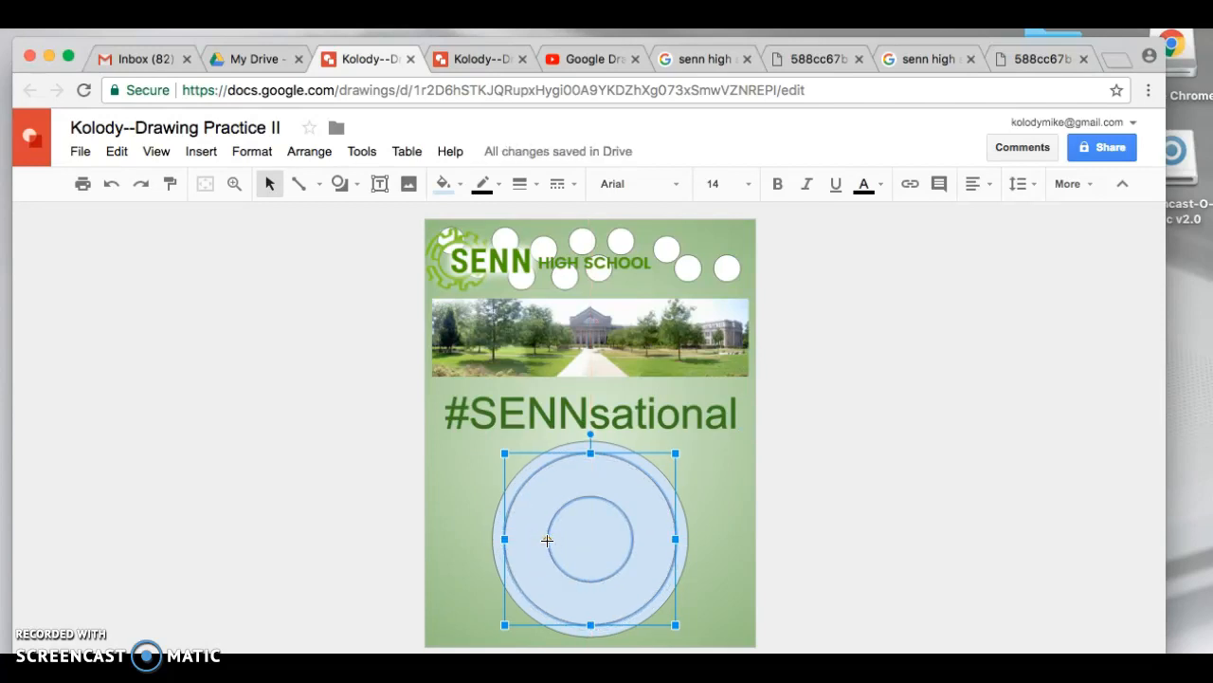
pyautogui.moveTo(547, 541); pyautogui.dragTo(515, 530)
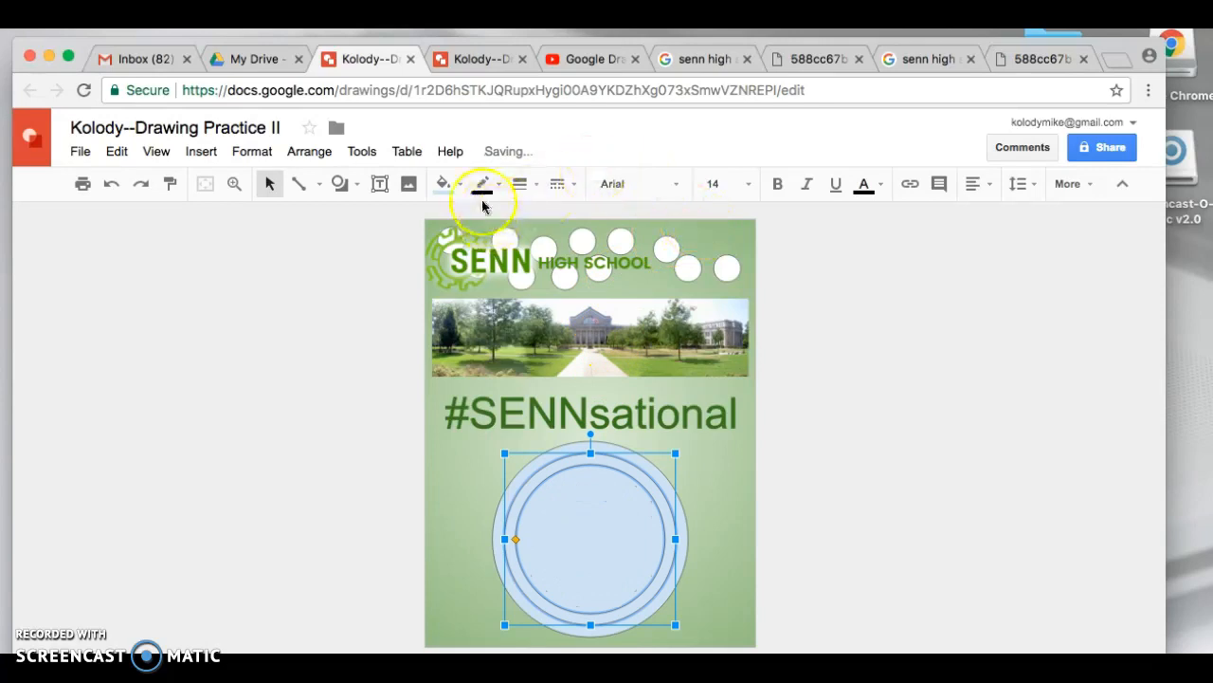
pyautogui.click(445, 185)
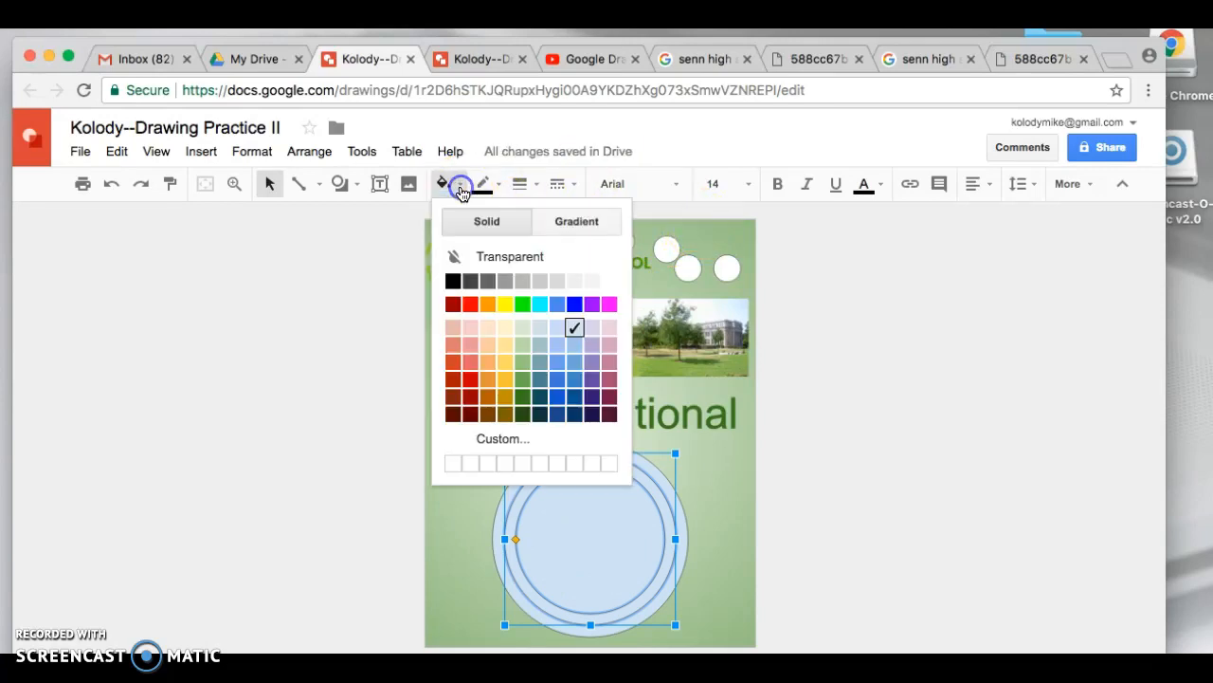
pyautogui.click(526, 417)
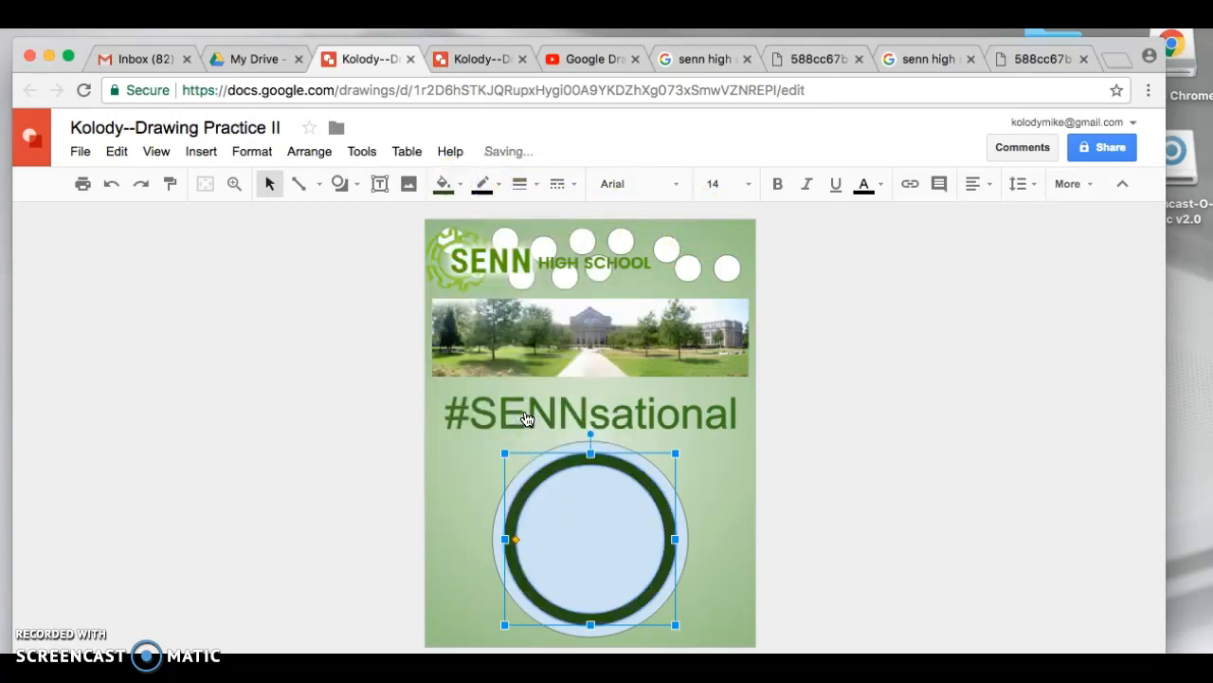
# - Give the large circle around the ring a dark green outline 8px thick
pyautogui.click(731, 476)
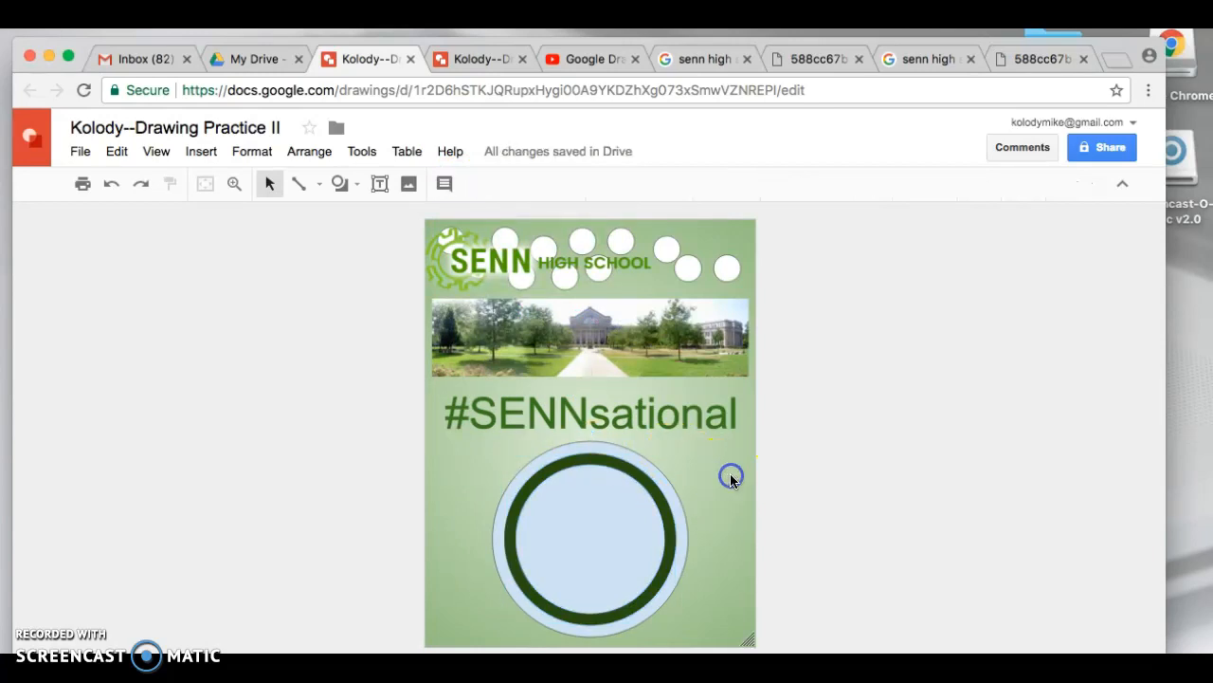
pyautogui.click(667, 474)
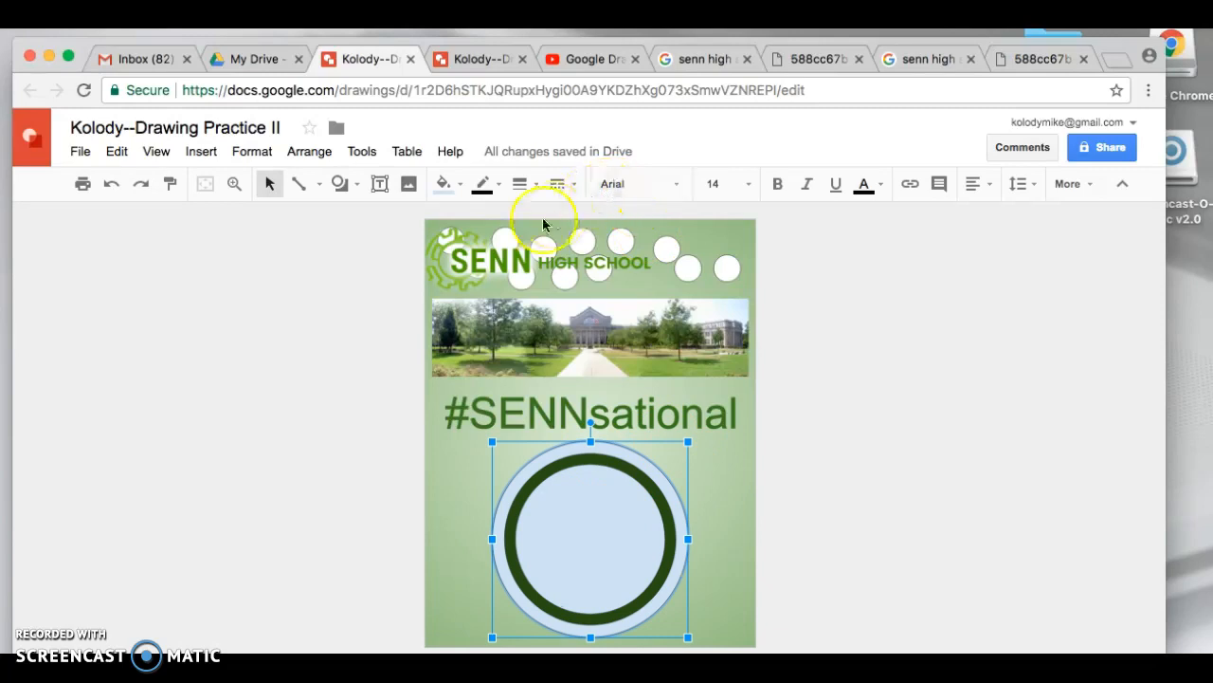
pyautogui.click(484, 183)
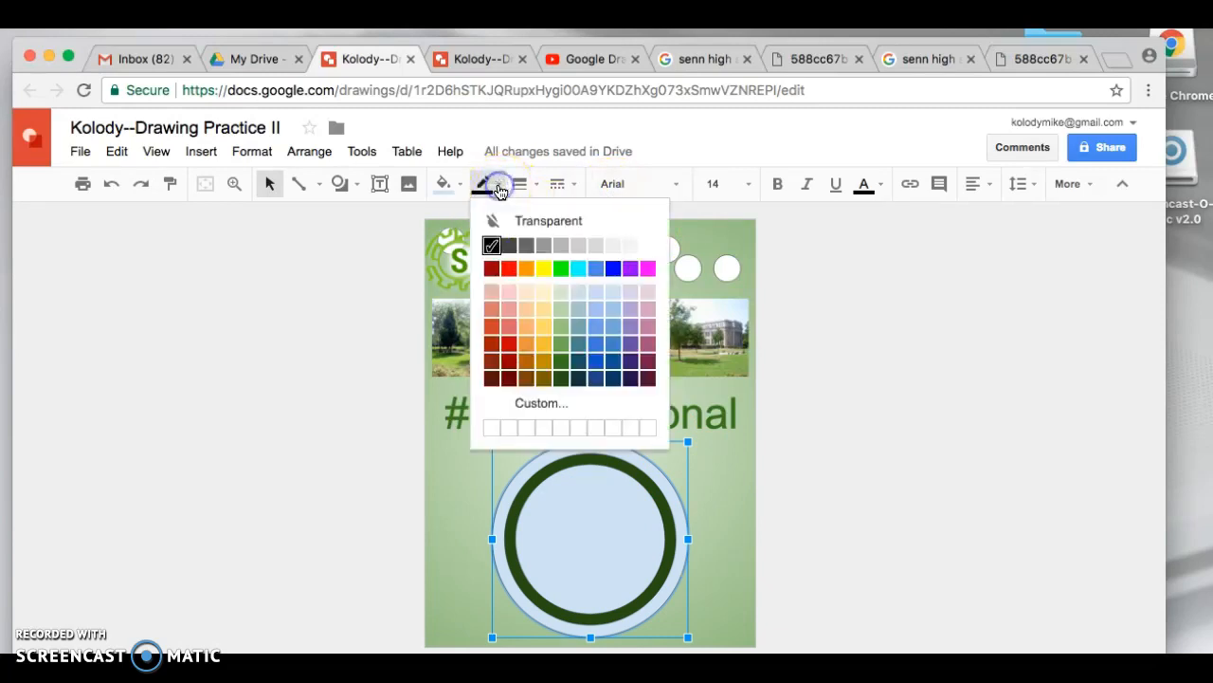
pyautogui.click(560, 361)
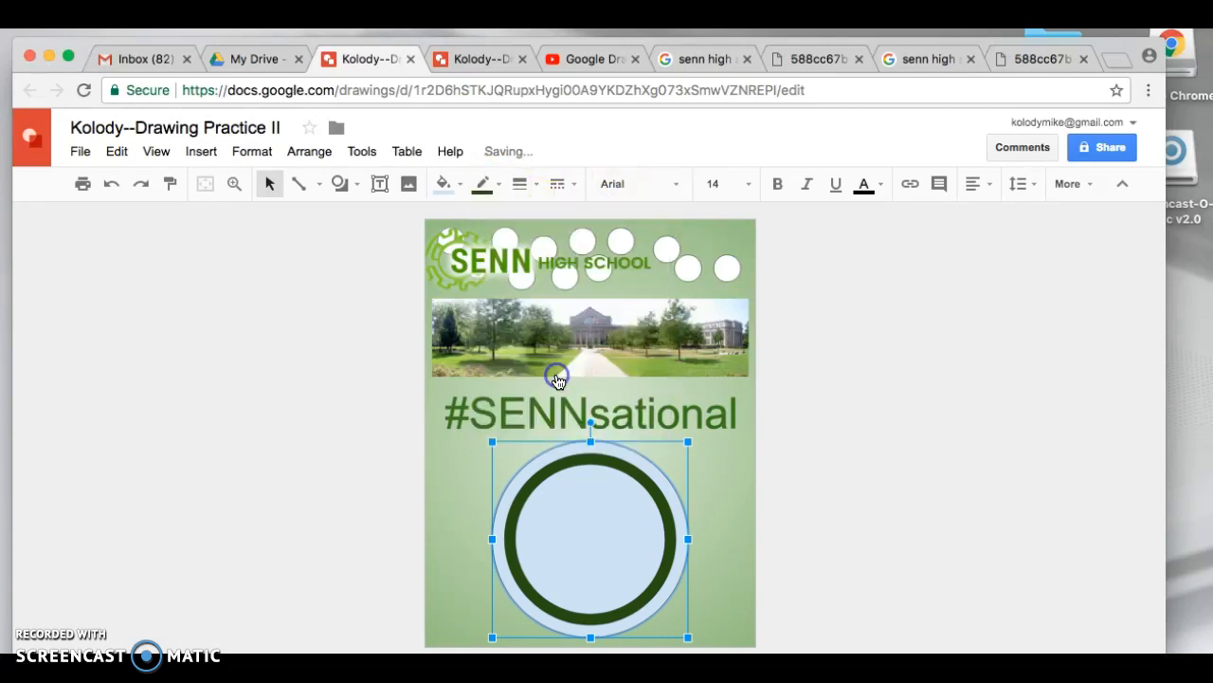
pyautogui.click(529, 184)
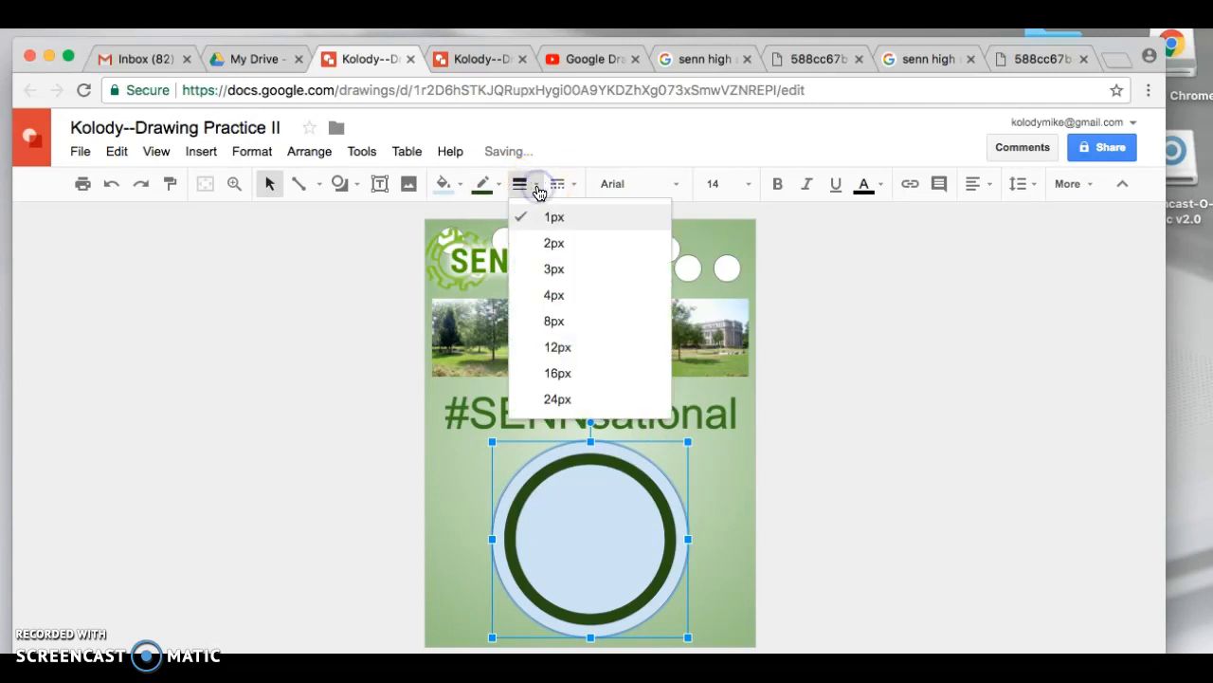
pyautogui.click(554, 320)
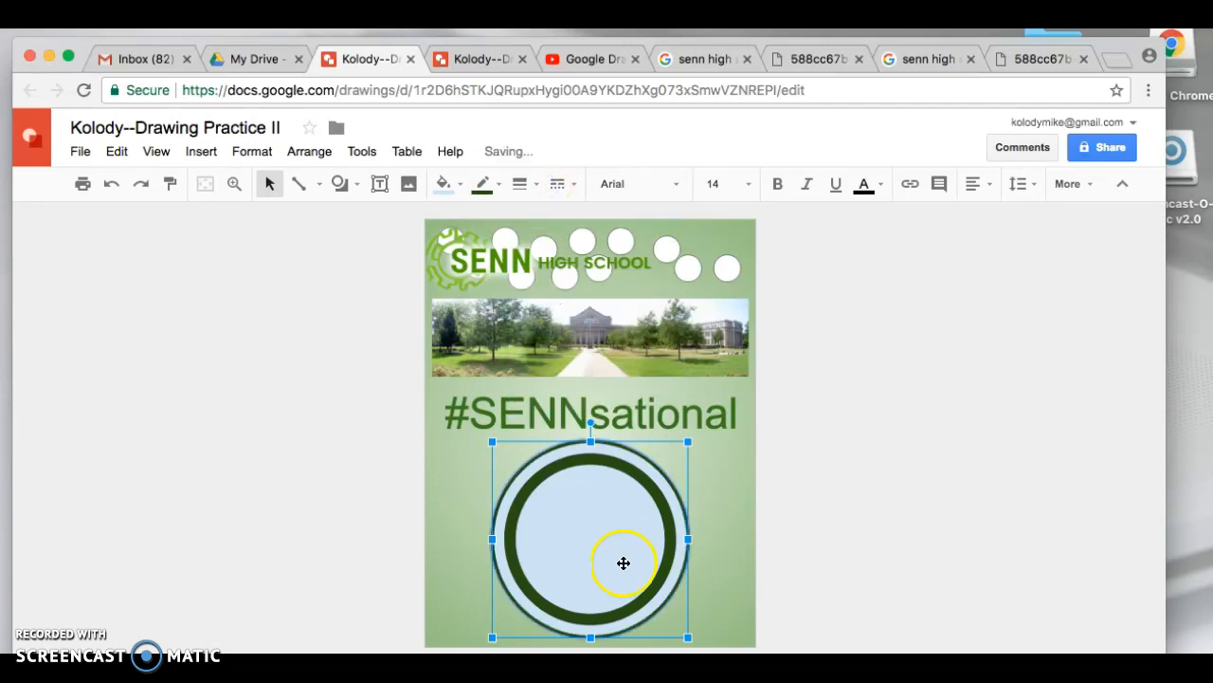
pyautogui.click(743, 465)
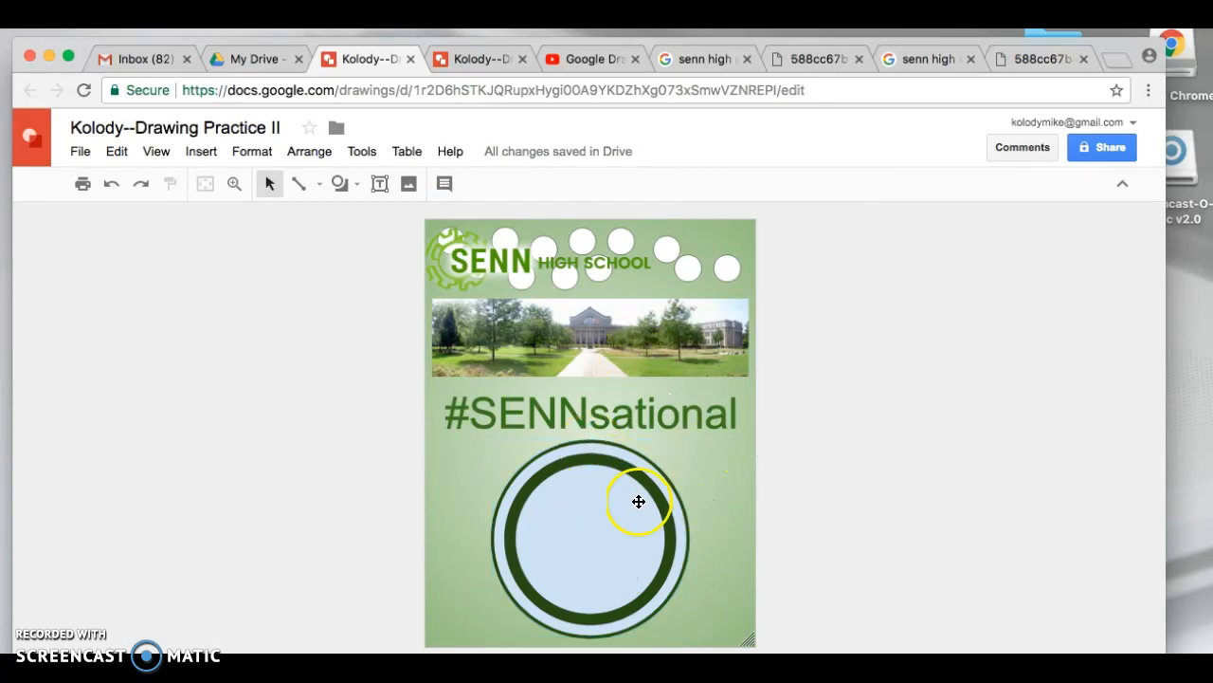
# - Draw a five-pointed star nearly as wide as the ring's opening and centre it inside the ring
pyautogui.click(358, 190)
pyautogui.moveTo(373, 251)
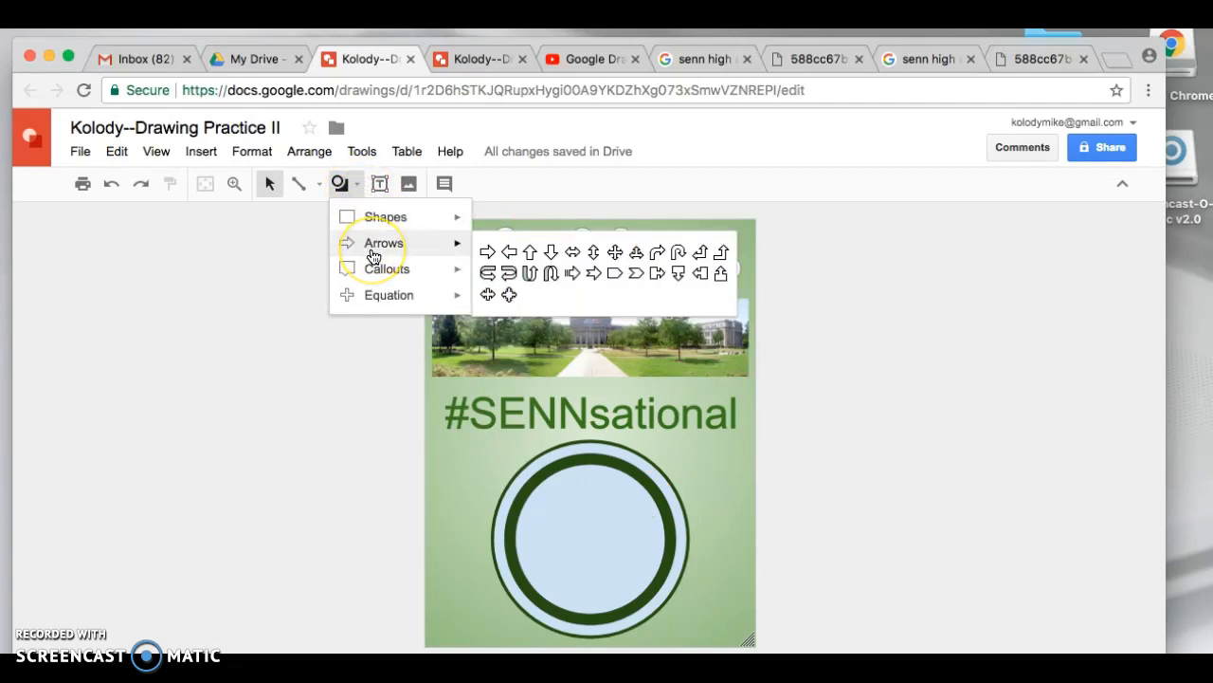
pyautogui.click(391, 220)
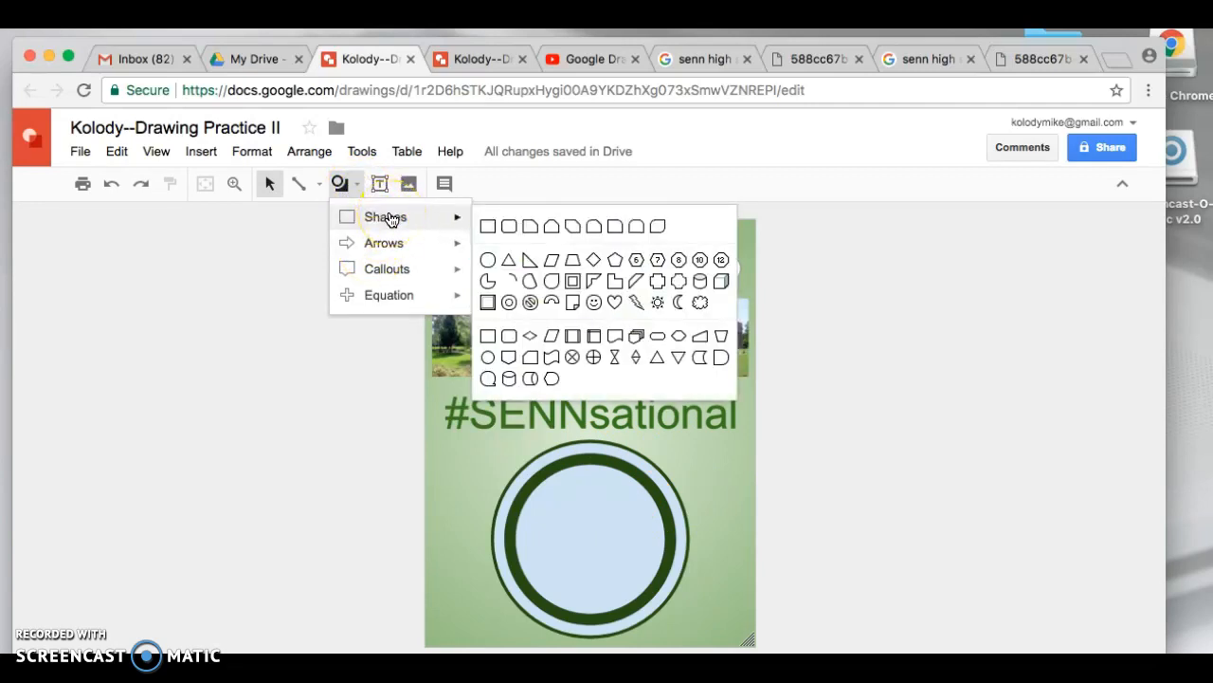
pyautogui.click(399, 272)
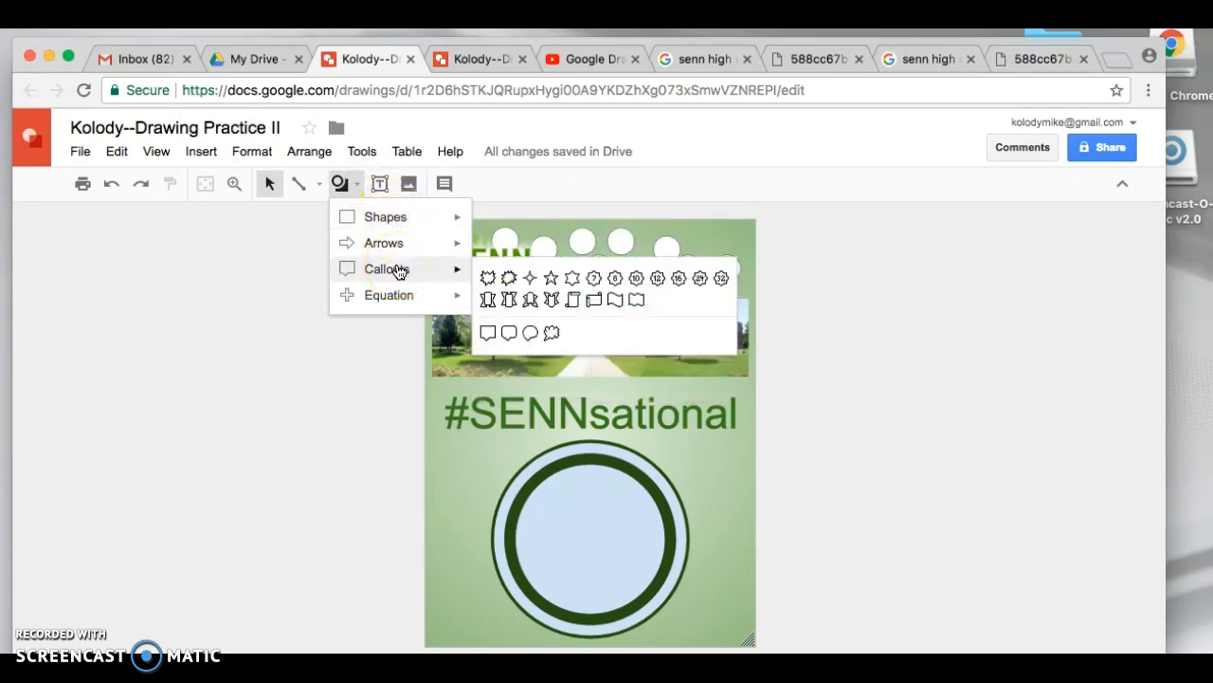
pyautogui.click(551, 279)
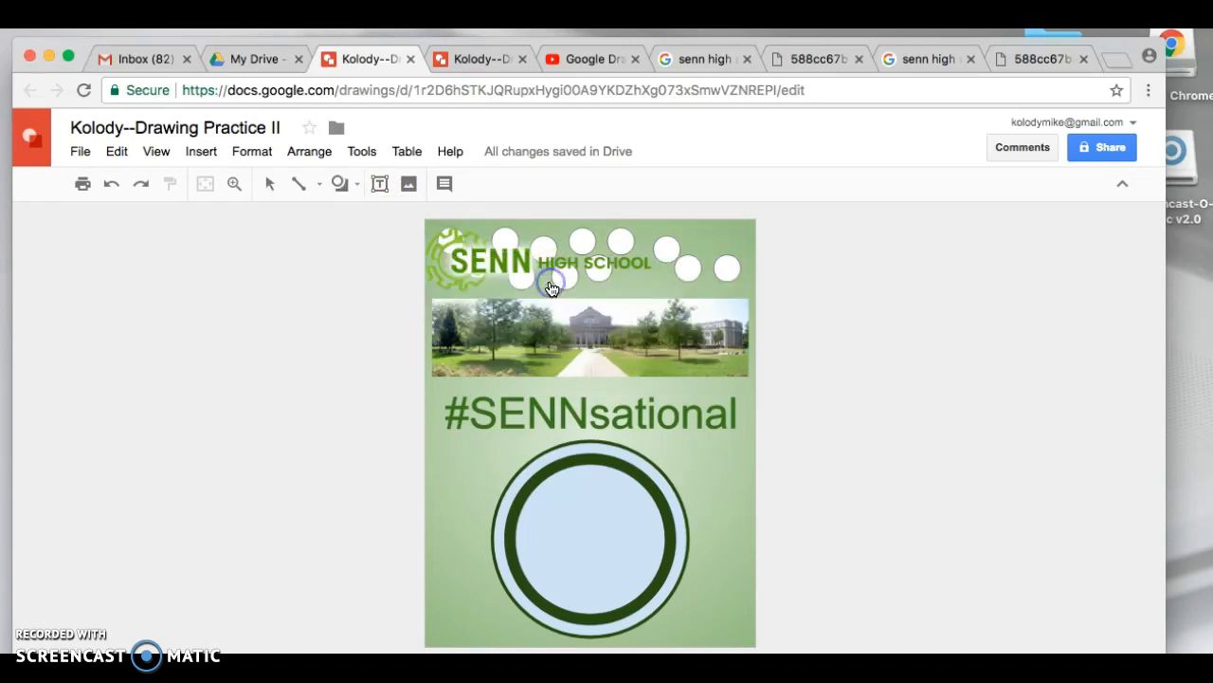
pyautogui.moveTo(580, 486)
pyautogui.mouseDown()
pyautogui.moveTo(601, 563)
pyautogui.moveTo(697, 624)
pyautogui.moveTo(690, 617)
pyautogui.mouseUp()
pyautogui.moveTo(662, 567); pyautogui.dragTo(602, 552)
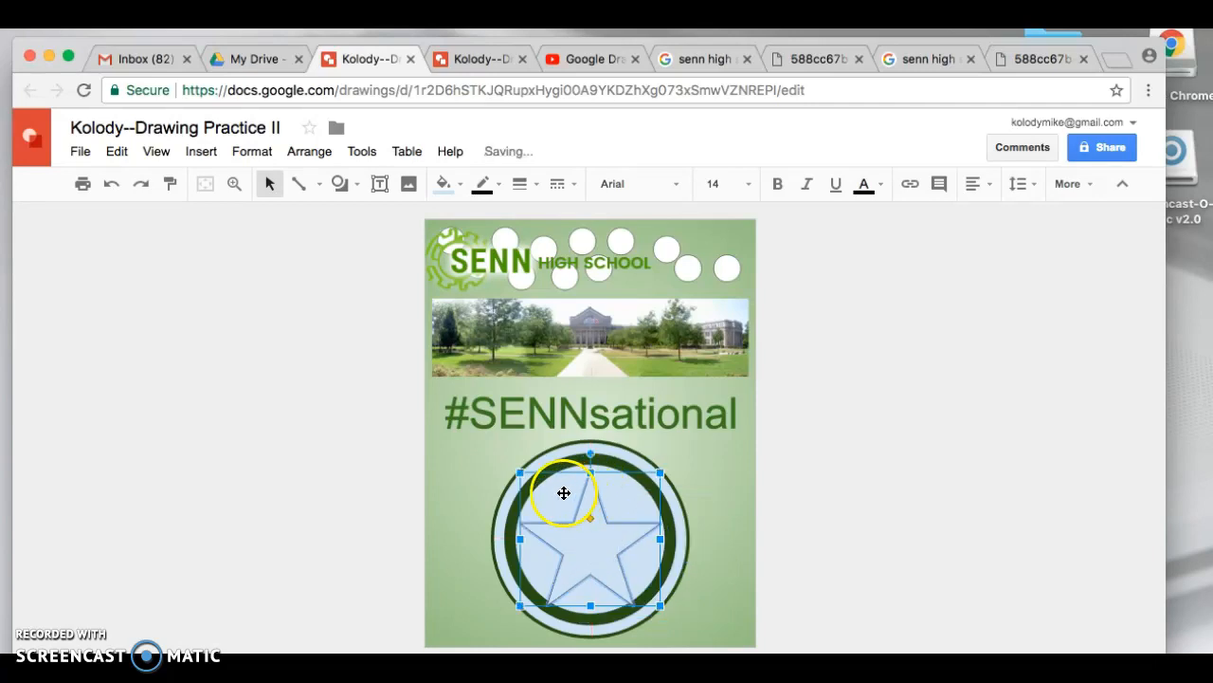
# - Enlarge the star until its upper point reaches the ring's inner edge and recentre it horizontally in the emblem
pyautogui.moveTo(520, 471); pyautogui.dragTo(509, 463)
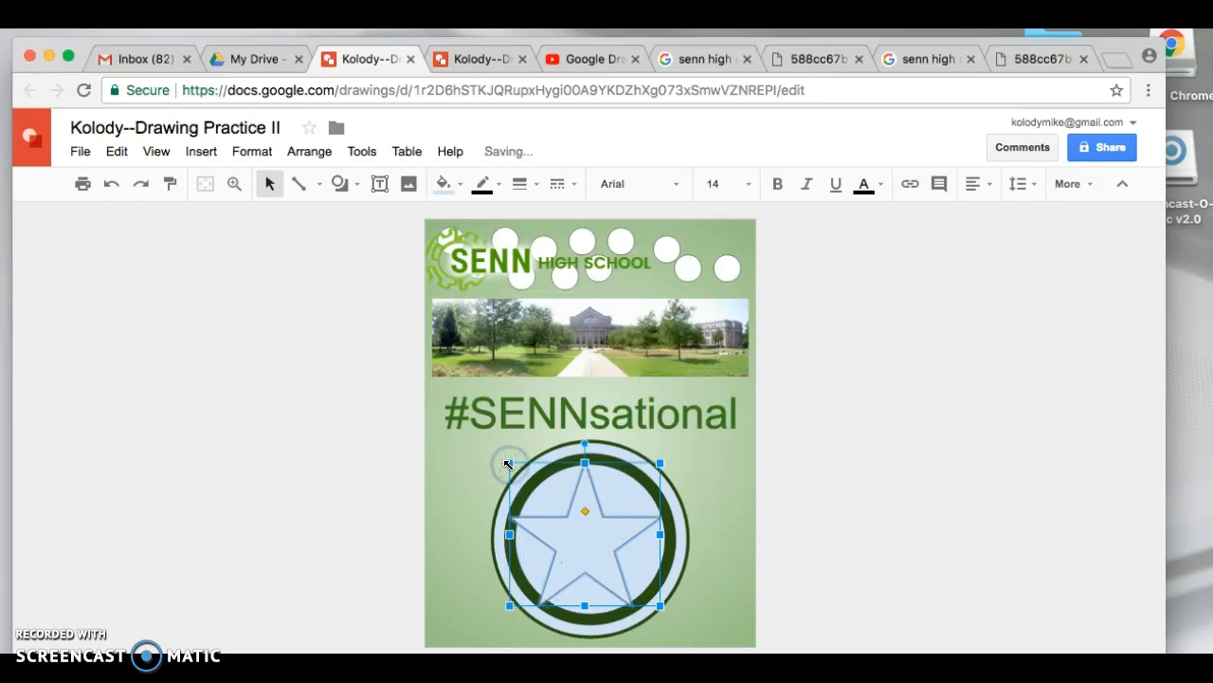
pyautogui.click(760, 549)
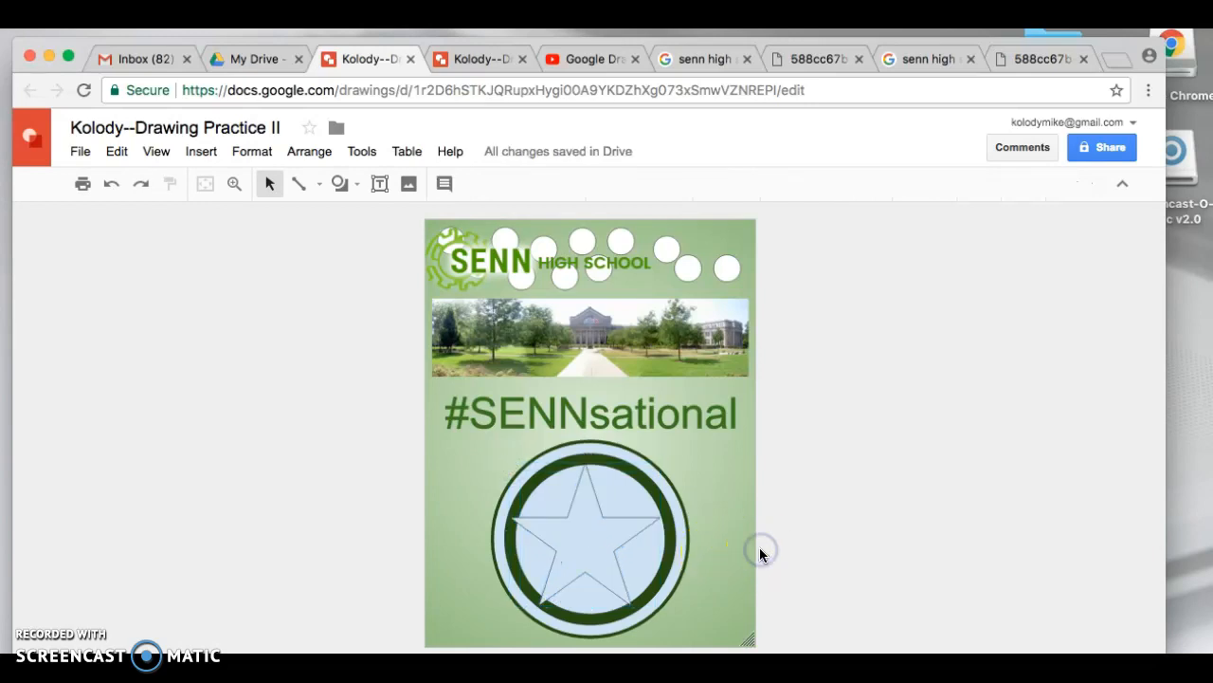
pyautogui.click(590, 541)
pyautogui.moveTo(586, 538); pyautogui.dragTo(588, 542)
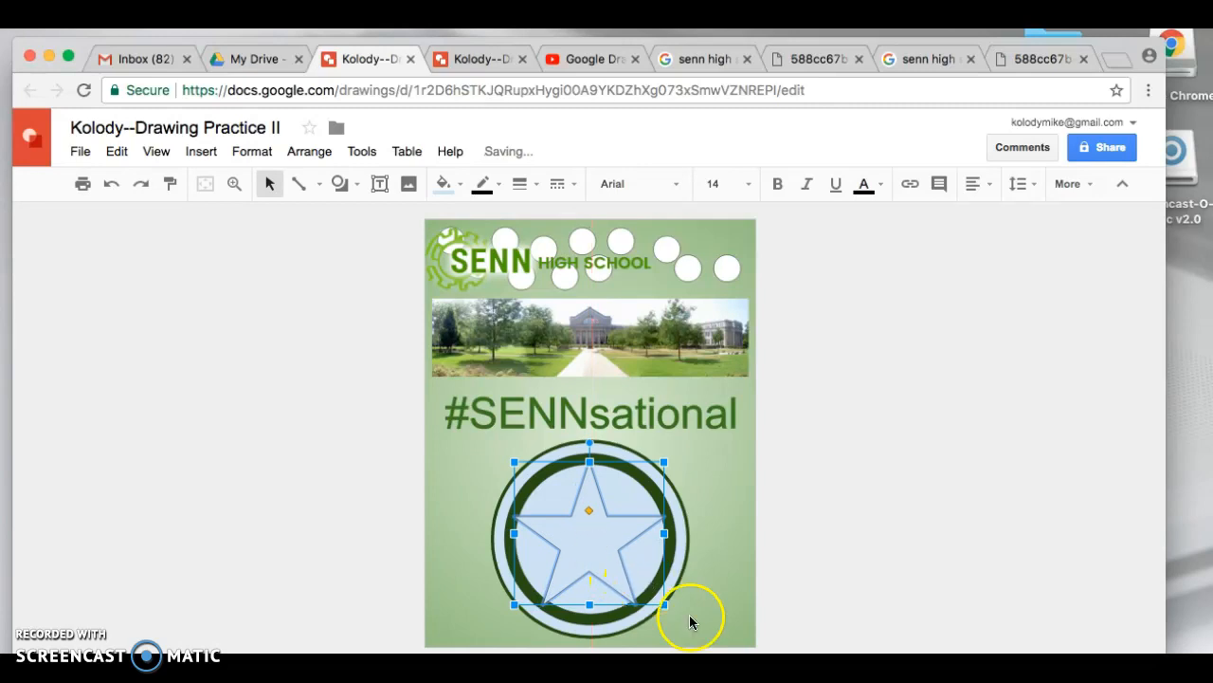
pyautogui.rightClick(664, 610)
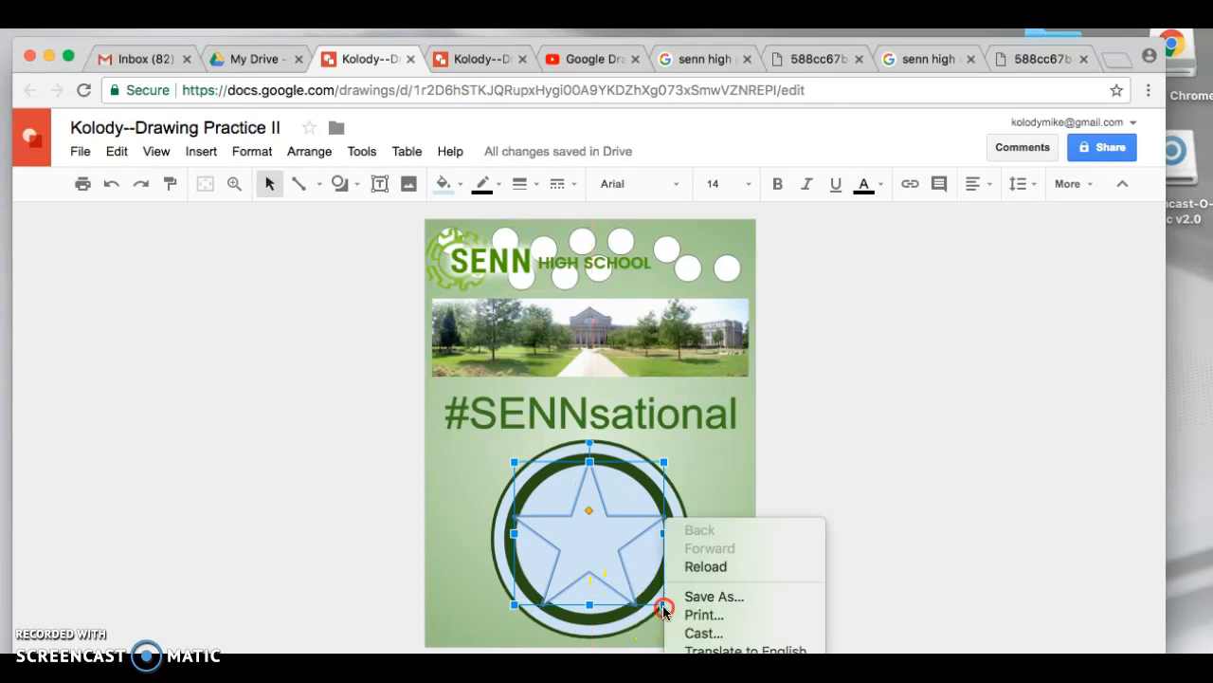
pyautogui.click(740, 523)
pyautogui.click(658, 579)
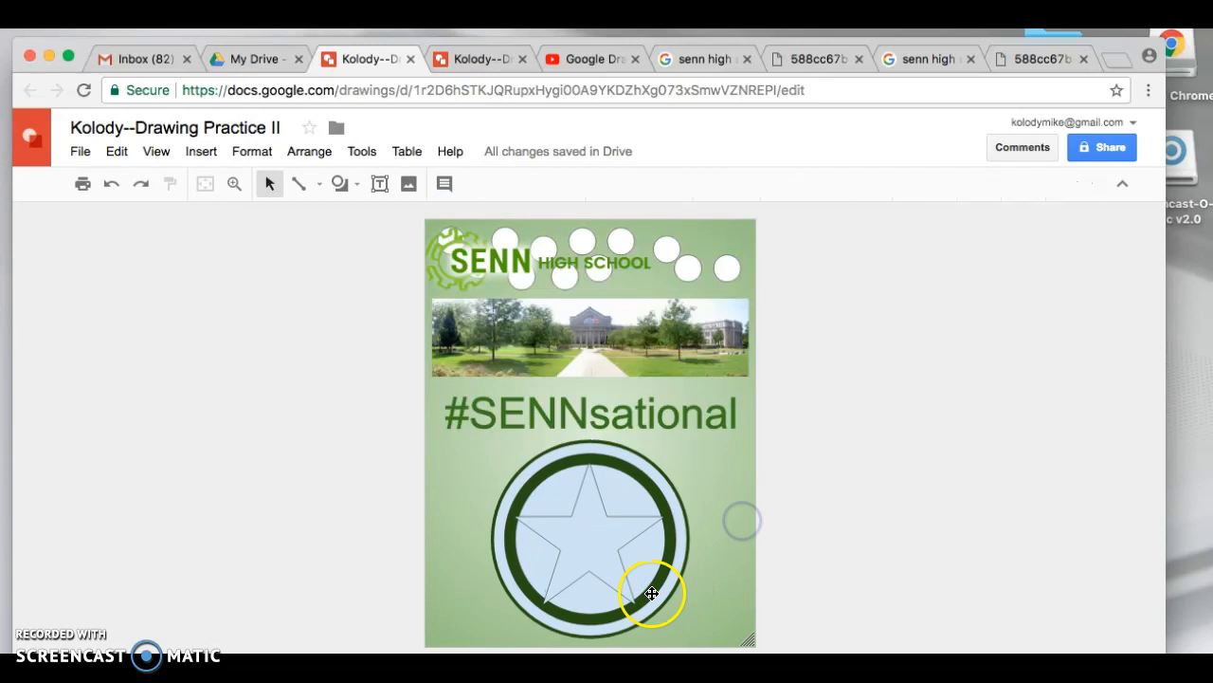
pyautogui.click(600, 559)
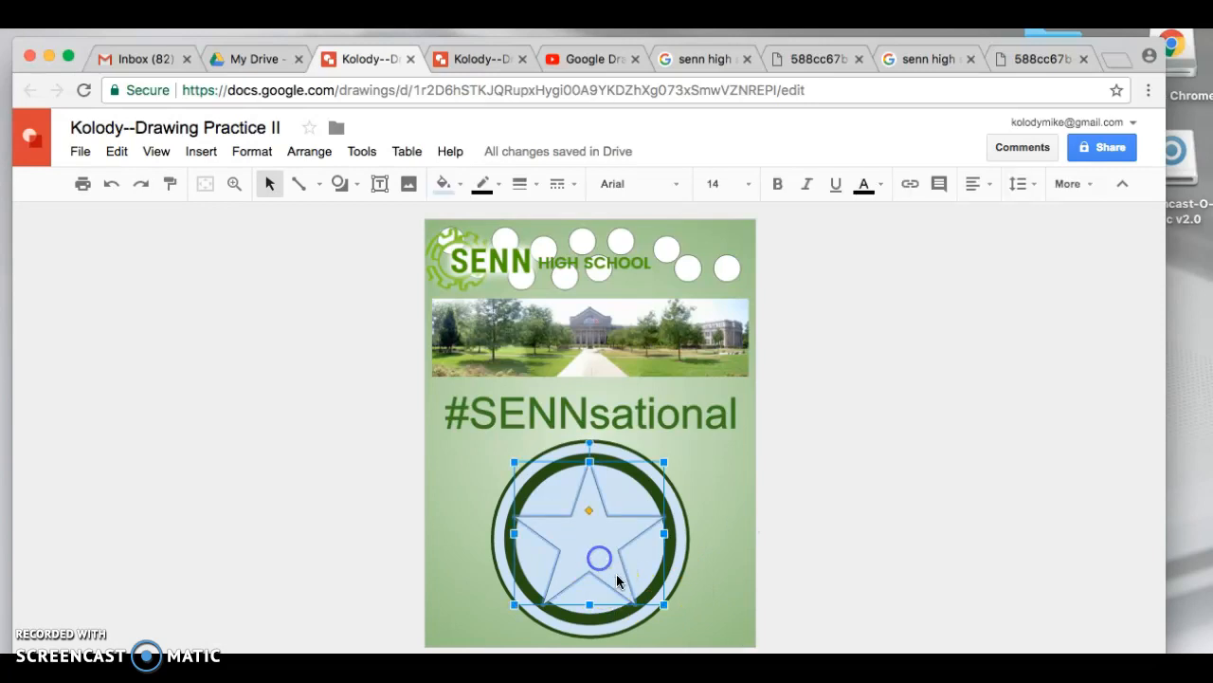
pyautogui.rightClick(665, 608)
pyautogui.click(663, 603)
pyautogui.click(735, 528)
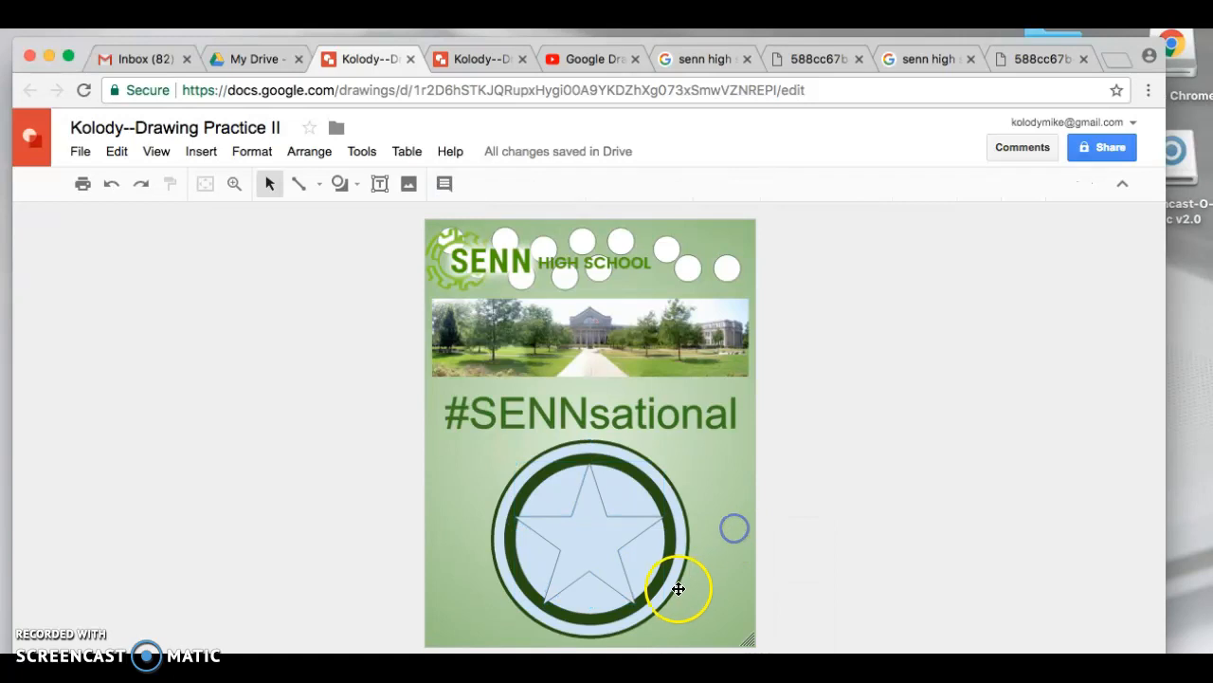
# - Shrink the star slightly from its lower corners so all five points fit just inside the ring
pyautogui.click(617, 566)
pyautogui.moveTo(664, 606); pyautogui.dragTo(659, 601)
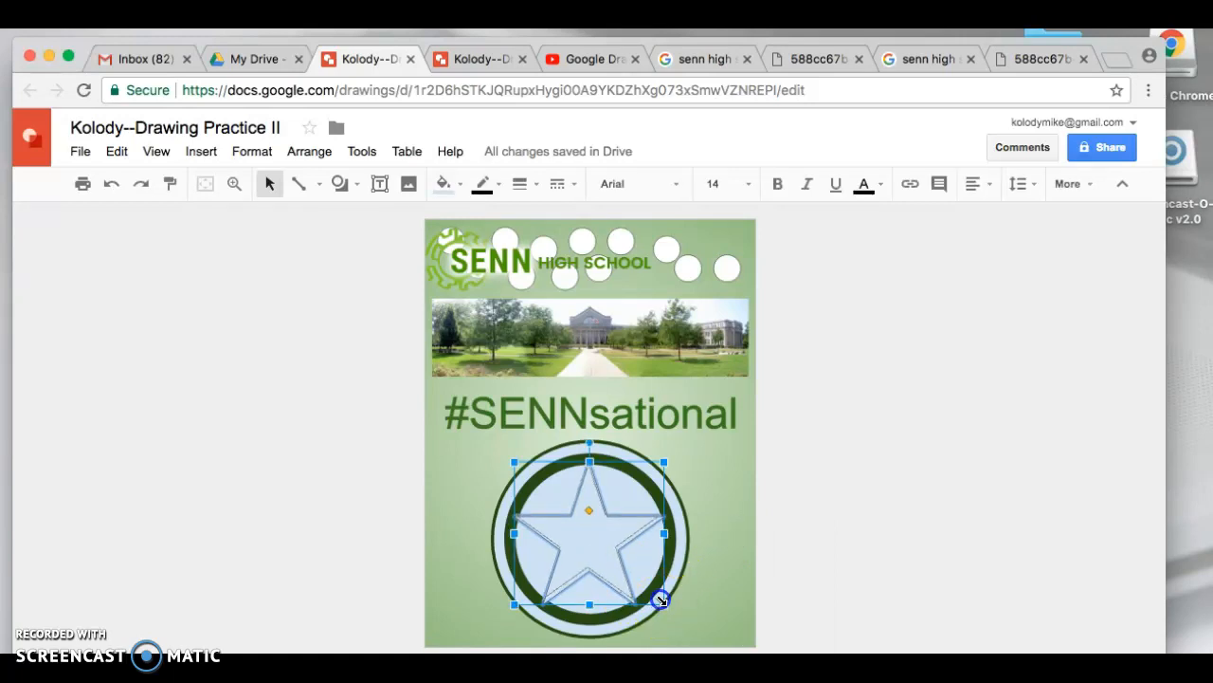
pyautogui.click(518, 602)
pyautogui.moveTo(517, 602); pyautogui.dragTo(517, 599)
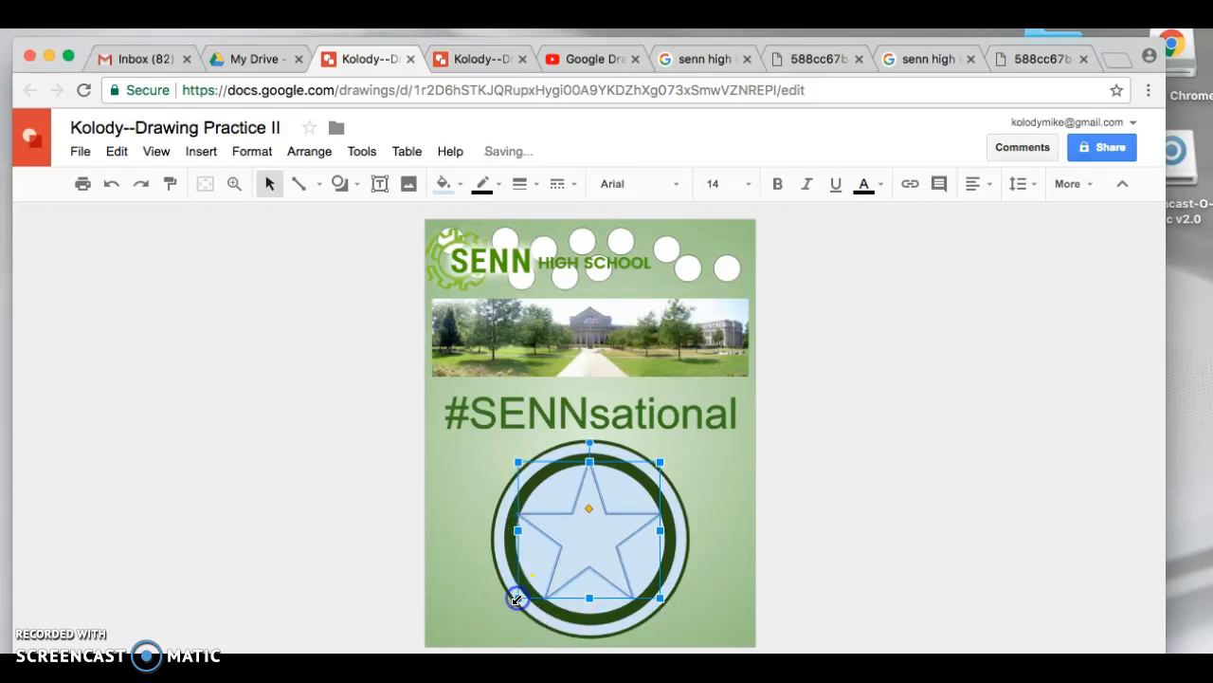
pyautogui.click(737, 505)
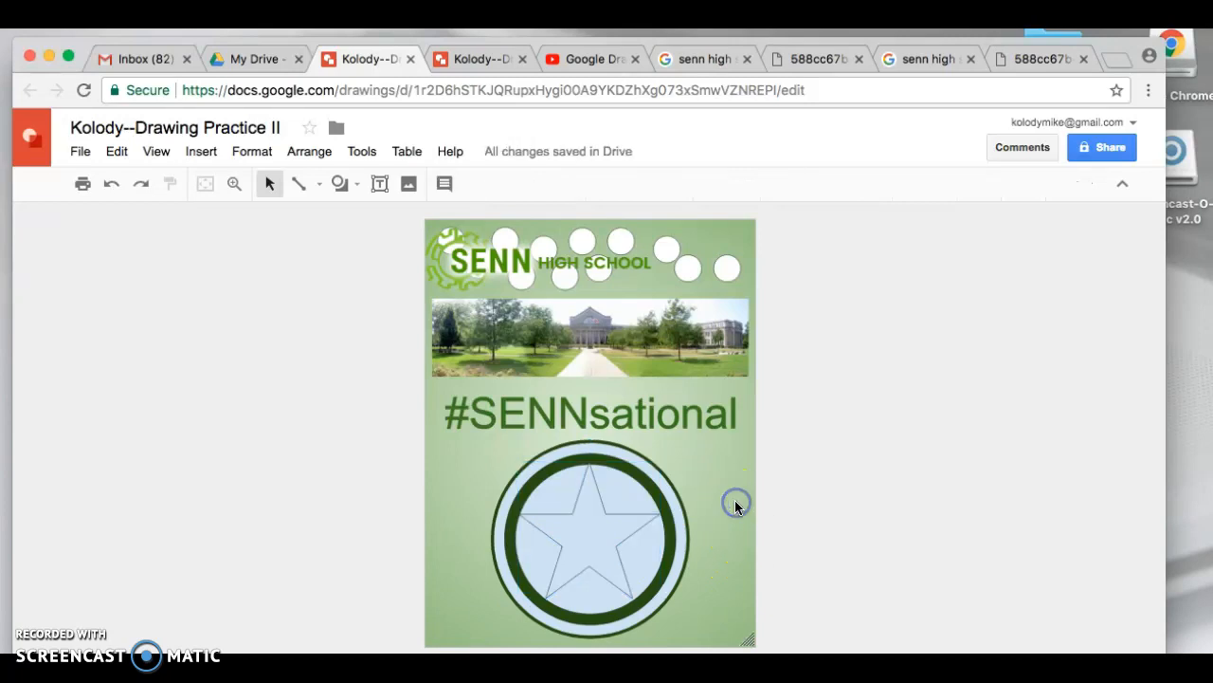
pyautogui.click(616, 584)
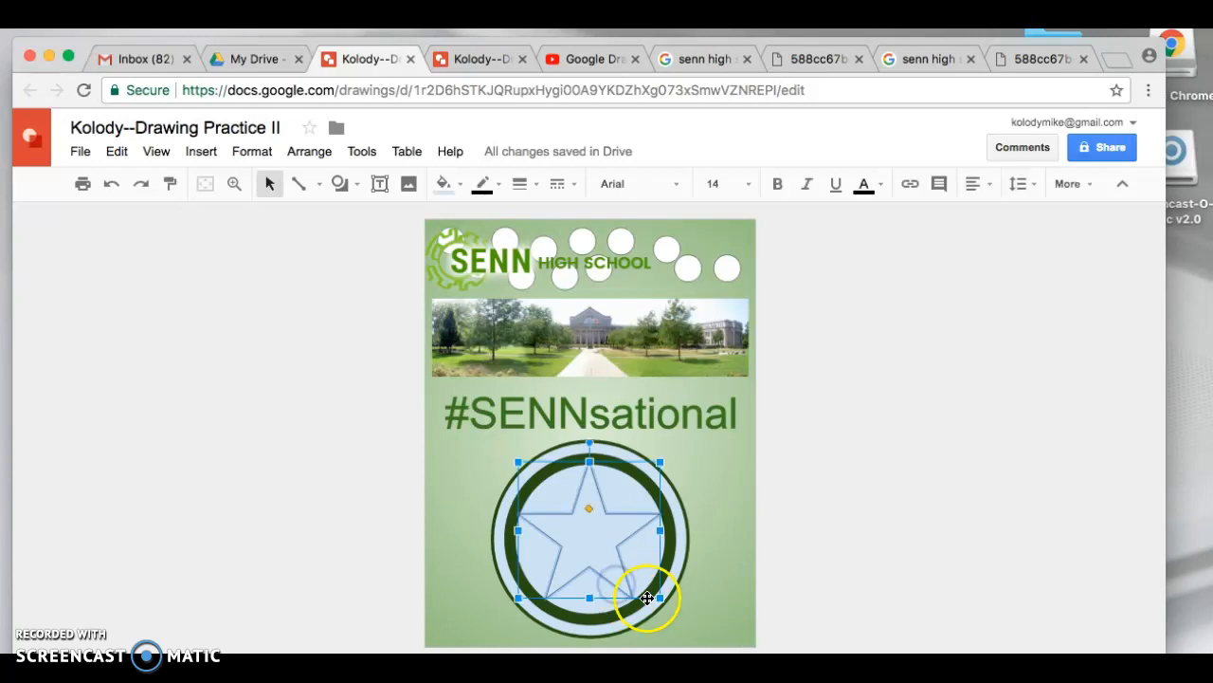
pyautogui.moveTo(660, 599); pyautogui.dragTo(660, 601)
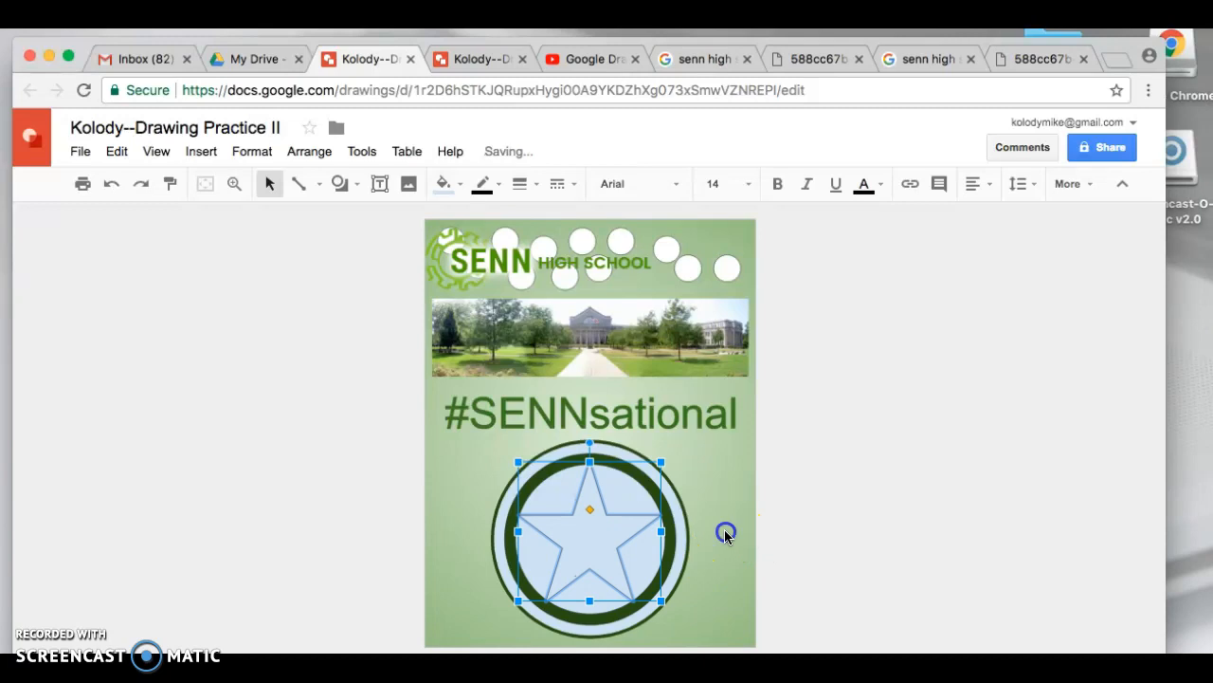
pyautogui.click(724, 531)
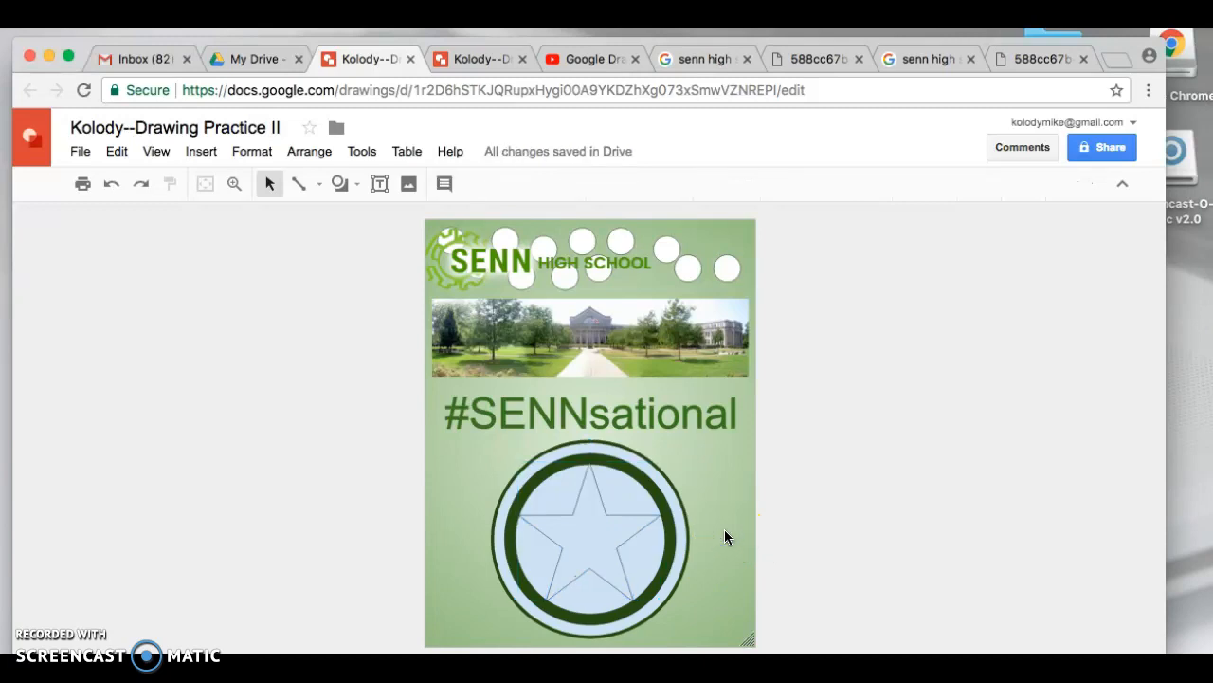
# - Fill the star with the dark green linear gradient
pyautogui.click(582, 528)
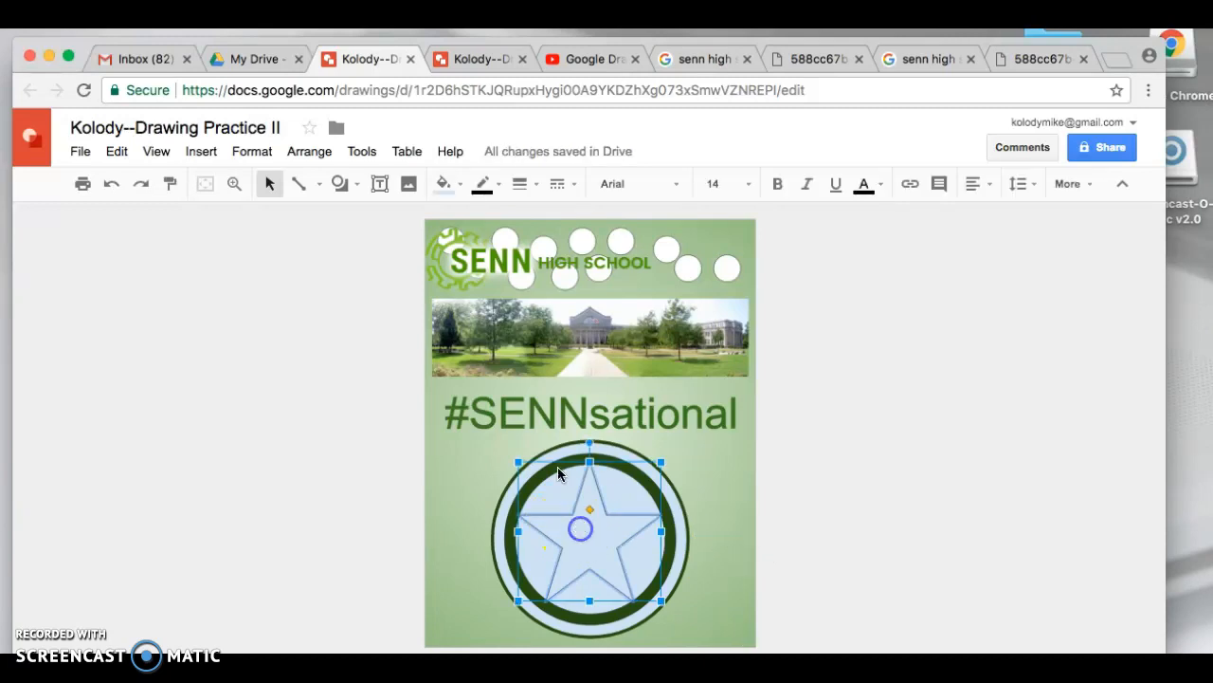
pyautogui.click(449, 187)
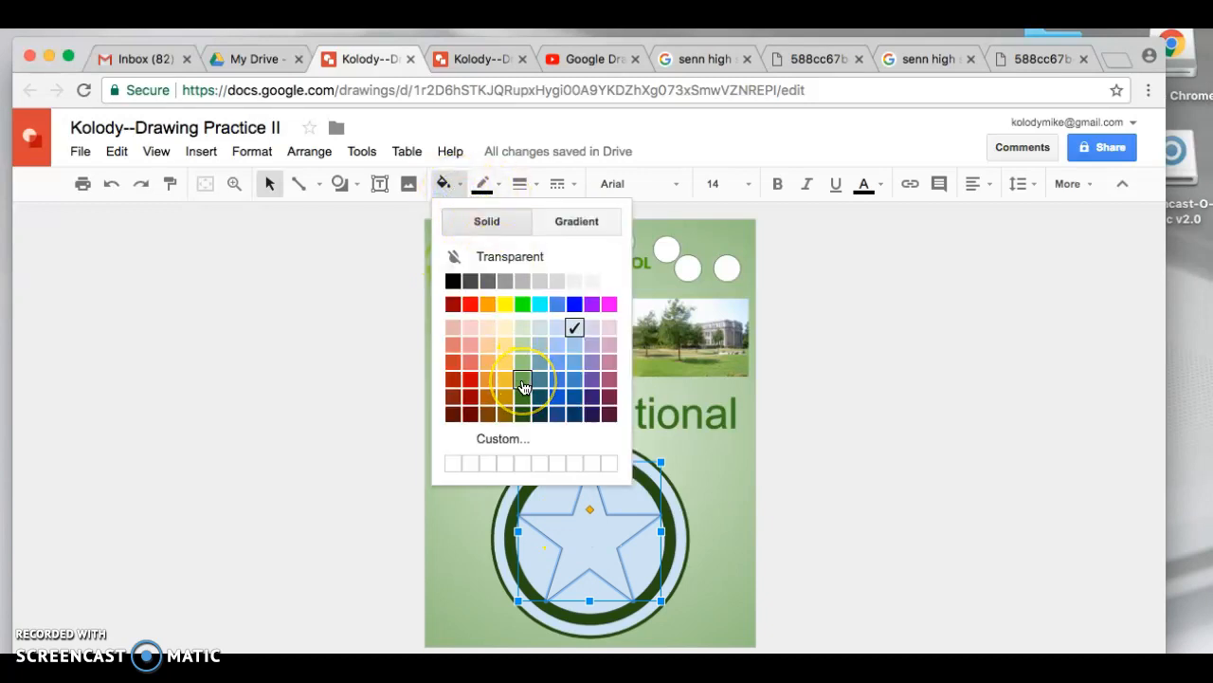
pyautogui.click(573, 221)
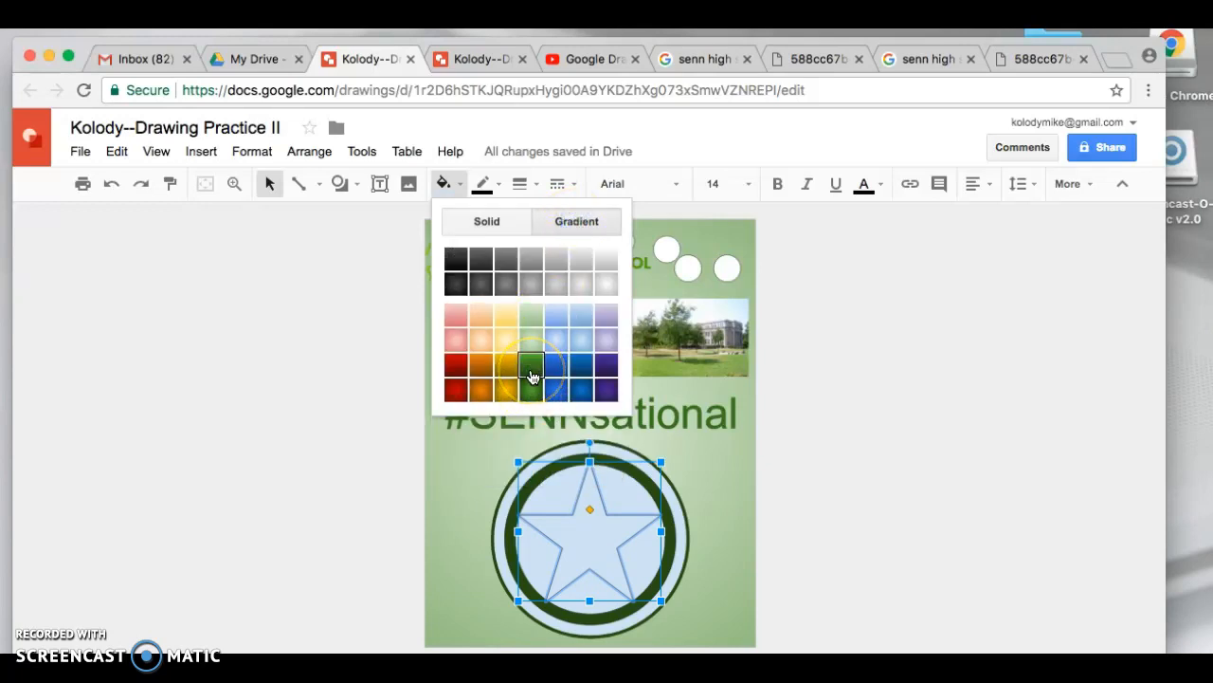
pyautogui.click(532, 376)
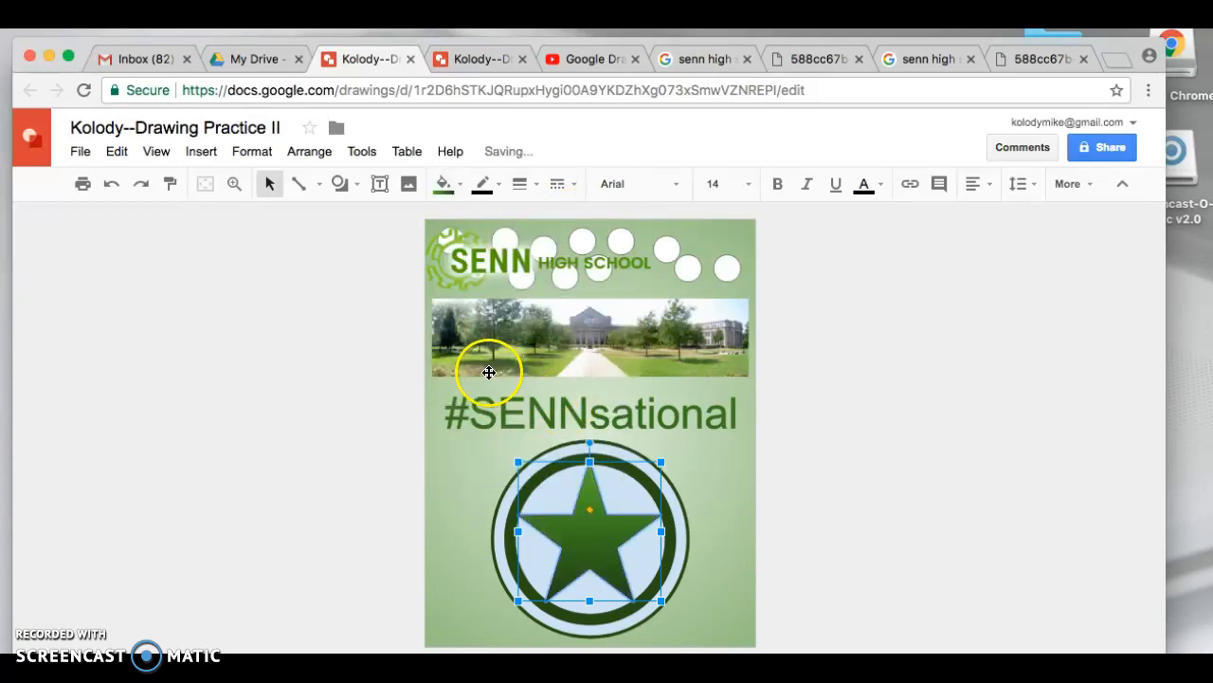
pyautogui.click(725, 547)
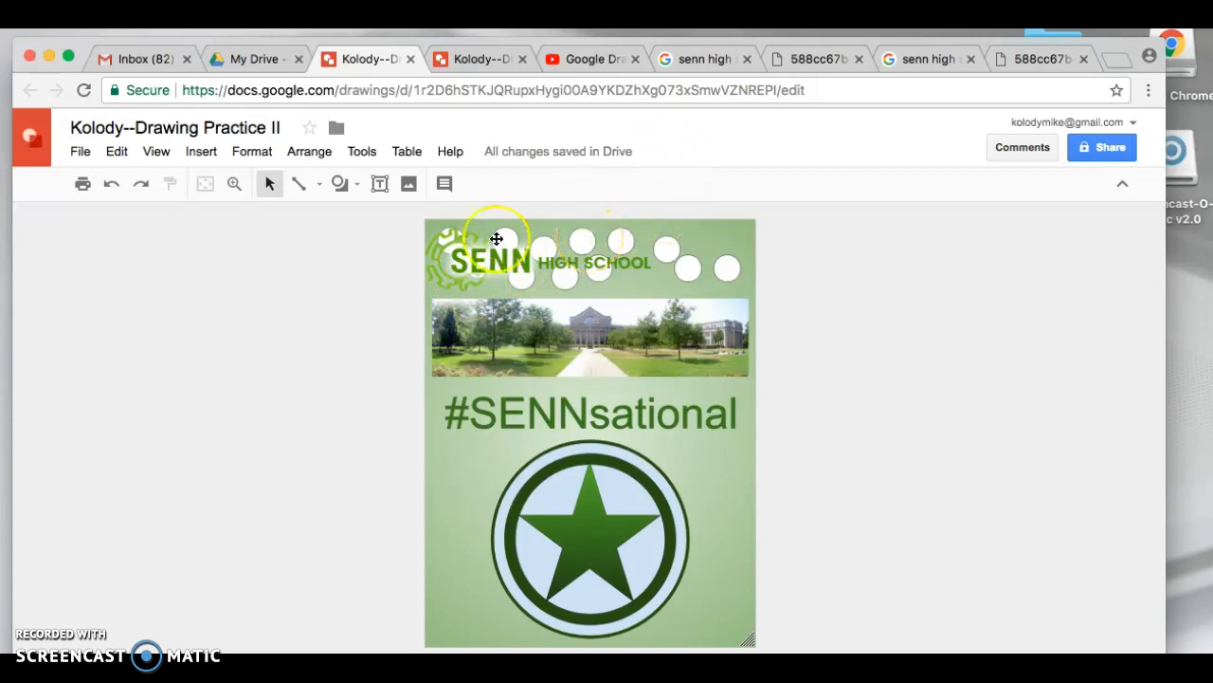
pyautogui.click(316, 154)
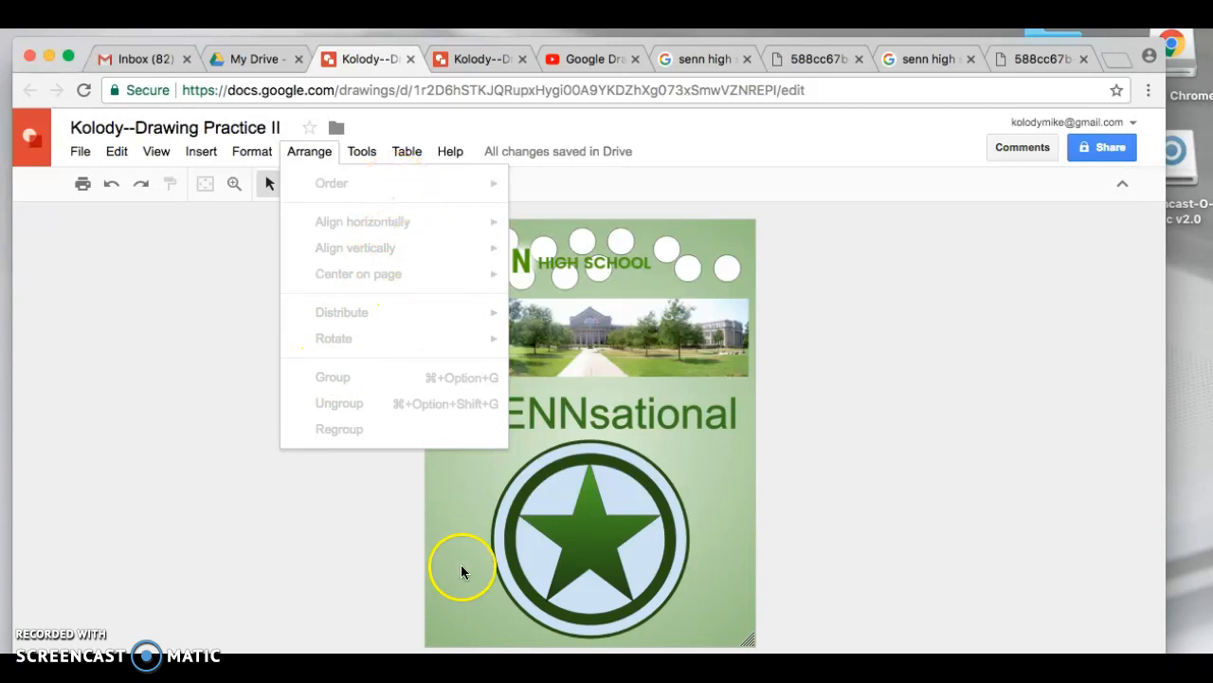
pyautogui.click(461, 538)
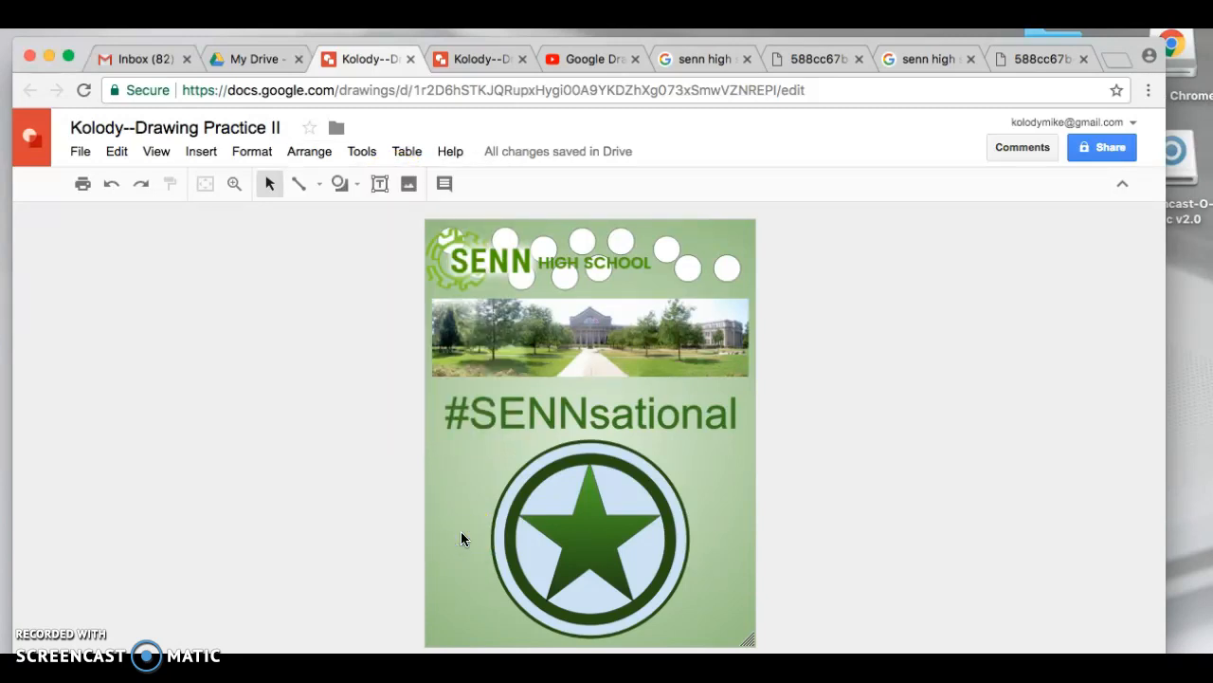